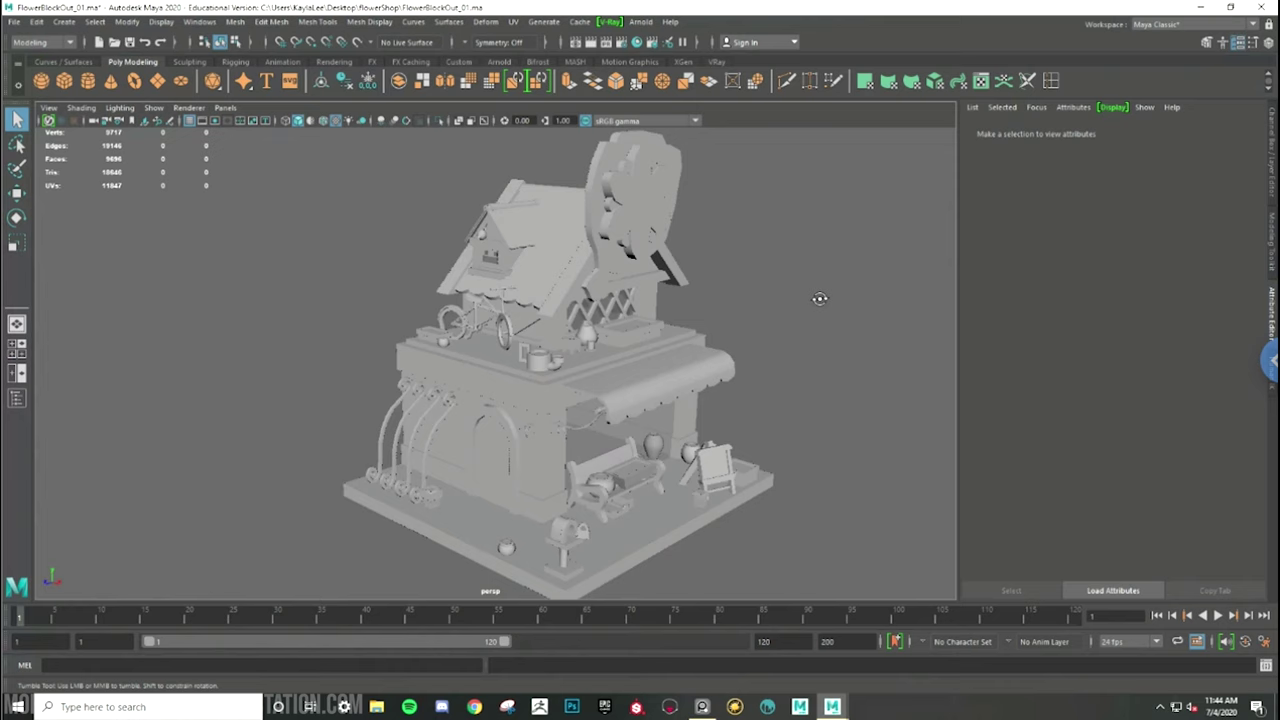
- Examine the flower shop block-out and compare it with the colour-circled reference illustration
{"action": "left_click_drag", "start_coordinate": [814, 294], "coordinate": [839, 329], "text": "alt"}
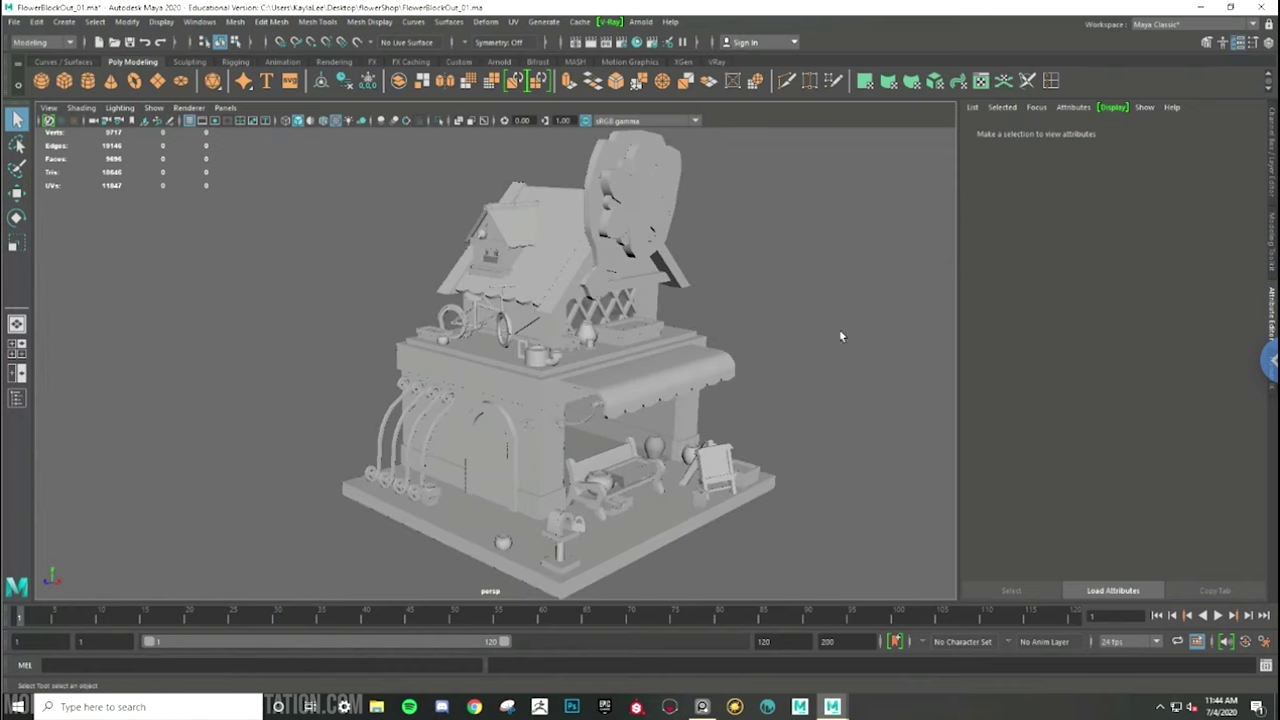
{"action": "left_click", "coordinate": [702, 706]}
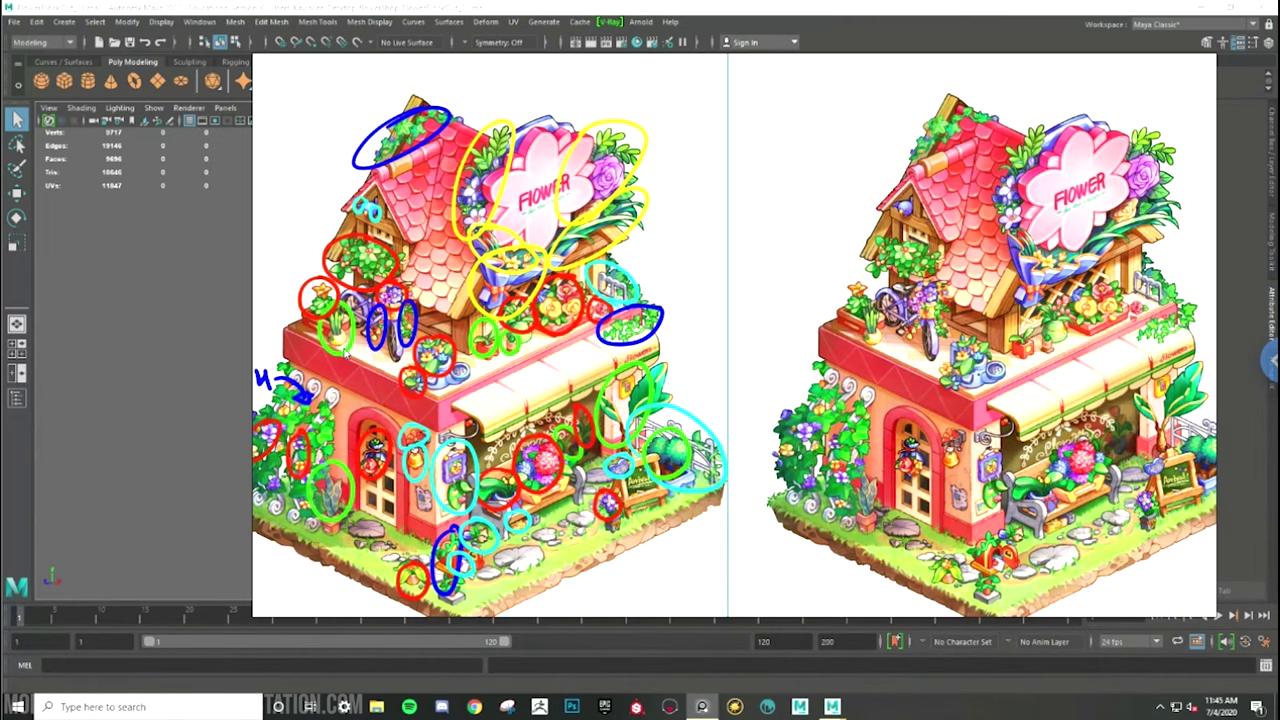
{"action": "left_click", "coordinate": [189, 321]}
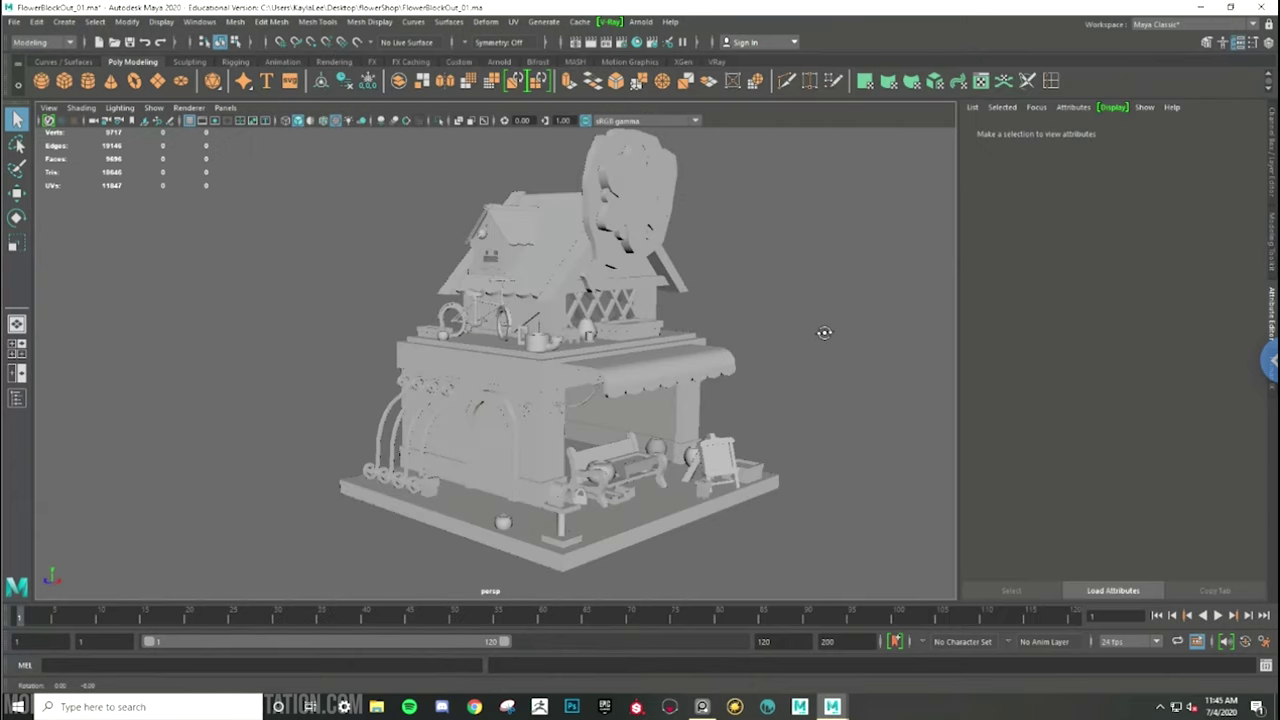
- Select all meshes of the flower shop and inspect the wireframe around the ground-floor bench, pots and sign board
{"action": "left_click_drag", "start_coordinate": [773, 166], "coordinate": [294, 590]}
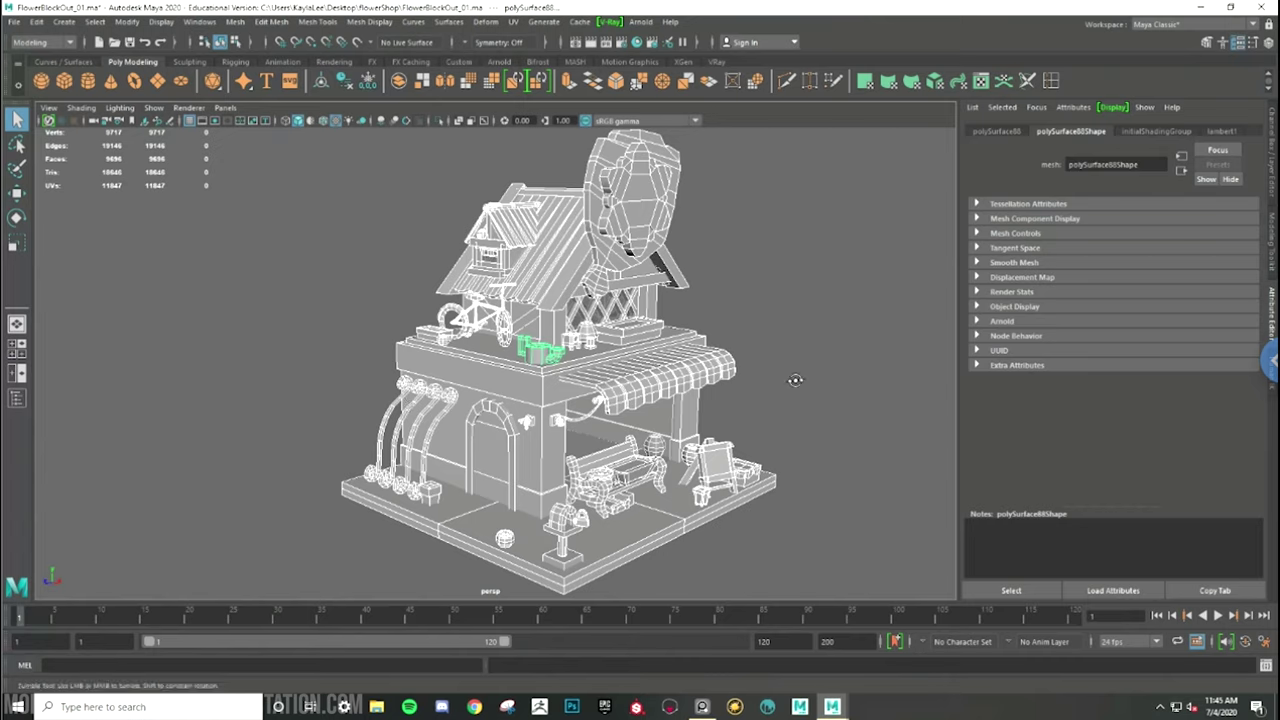
{"action": "left_click_drag", "start_coordinate": [795, 380], "coordinate": [766, 381], "text": "alt"}
{"action": "middle_click_drag", "start_coordinate": [726, 434], "coordinate": [718, 391], "text": "alt"}
{"action": "scroll", "coordinate": [718, 391], "scroll_direction": "up", "scroll_amount": 5}
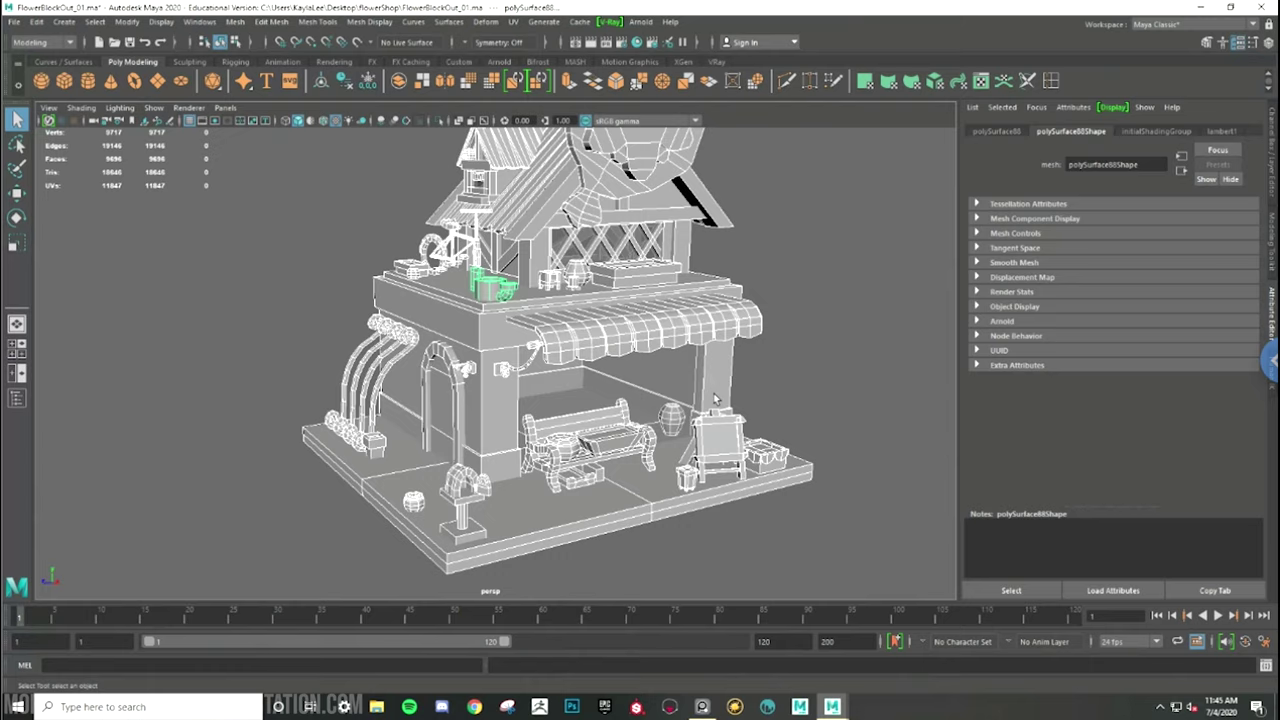
{"action": "scroll", "coordinate": [657, 337], "scroll_direction": "up", "scroll_amount": 5}
{"action": "scroll", "coordinate": [537, 398], "scroll_direction": "up", "scroll_amount": 2}
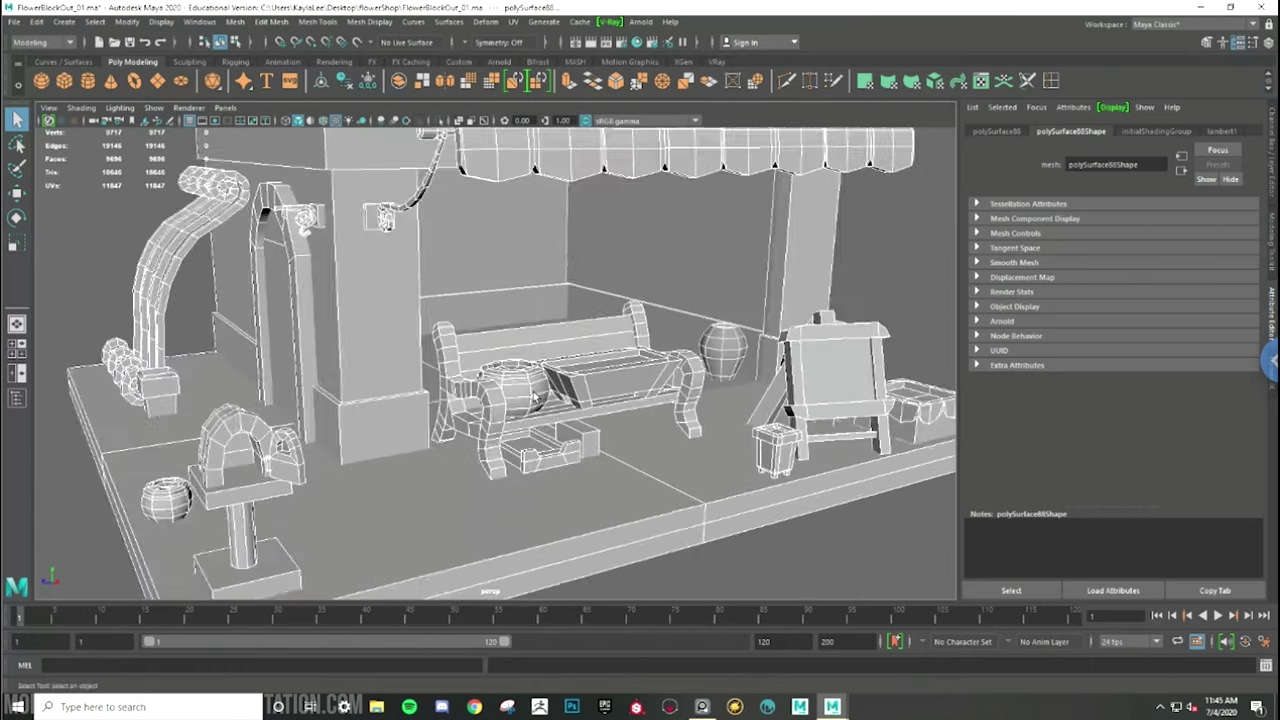
{"action": "mouse_move", "coordinate": [537, 398]}
{"action": "left_mouse_down", "text": "alt"}
{"action": "mouse_move", "coordinate": [405, 400]}
{"action": "mouse_move", "coordinate": [532, 400]}
{"action": "left_mouse_up", "text": "alt"}
{"action": "middle_click_drag", "start_coordinate": [532, 400], "coordinate": [500, 388], "text": "alt"}
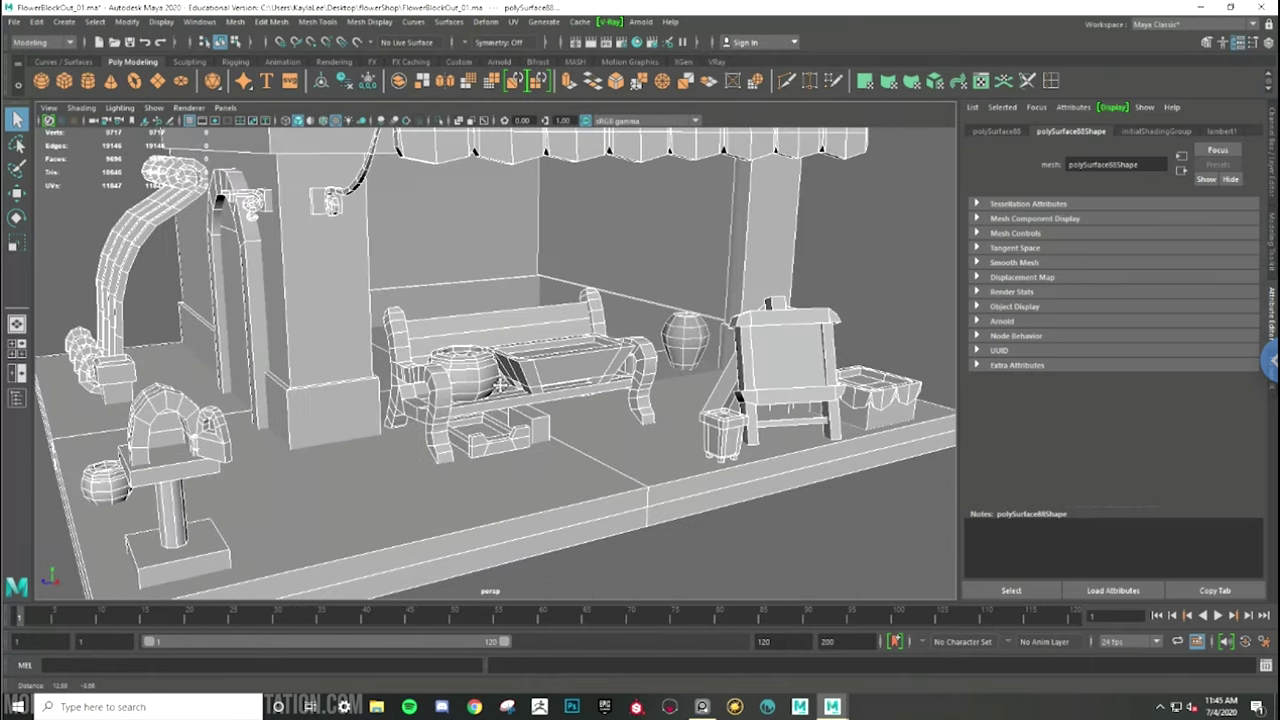
{"action": "mouse_move", "coordinate": [906, 356]}
{"action": "left_mouse_down", "text": "alt"}
{"action": "mouse_move", "coordinate": [851, 354]}
{"action": "mouse_move", "coordinate": [929, 350]}
{"action": "left_mouse_up", "text": "alt"}
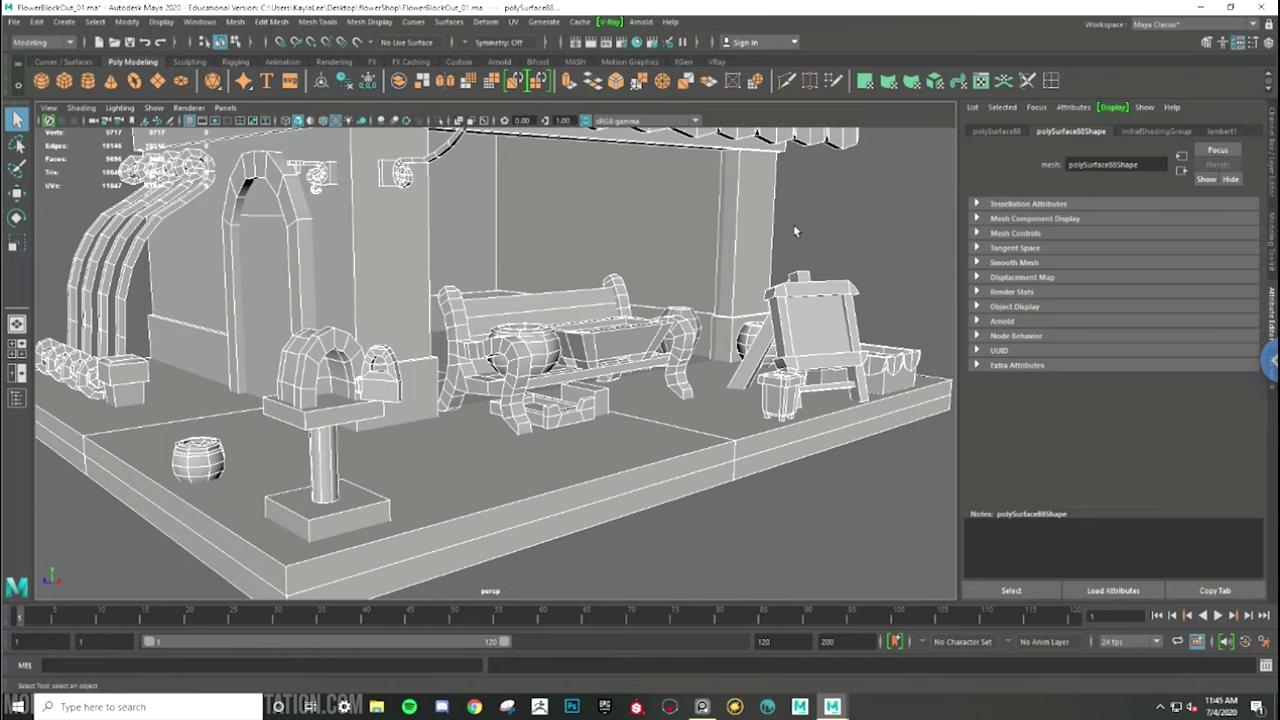
- Examine the whole flower shop block-out, including the awning, upper floor and roof, from several angles
{"action": "middle_click_drag", "start_coordinate": [797, 245], "coordinate": [827, 381], "text": "alt"}
{"action": "left_click_drag", "start_coordinate": [762, 262], "coordinate": [706, 266], "text": "alt"}
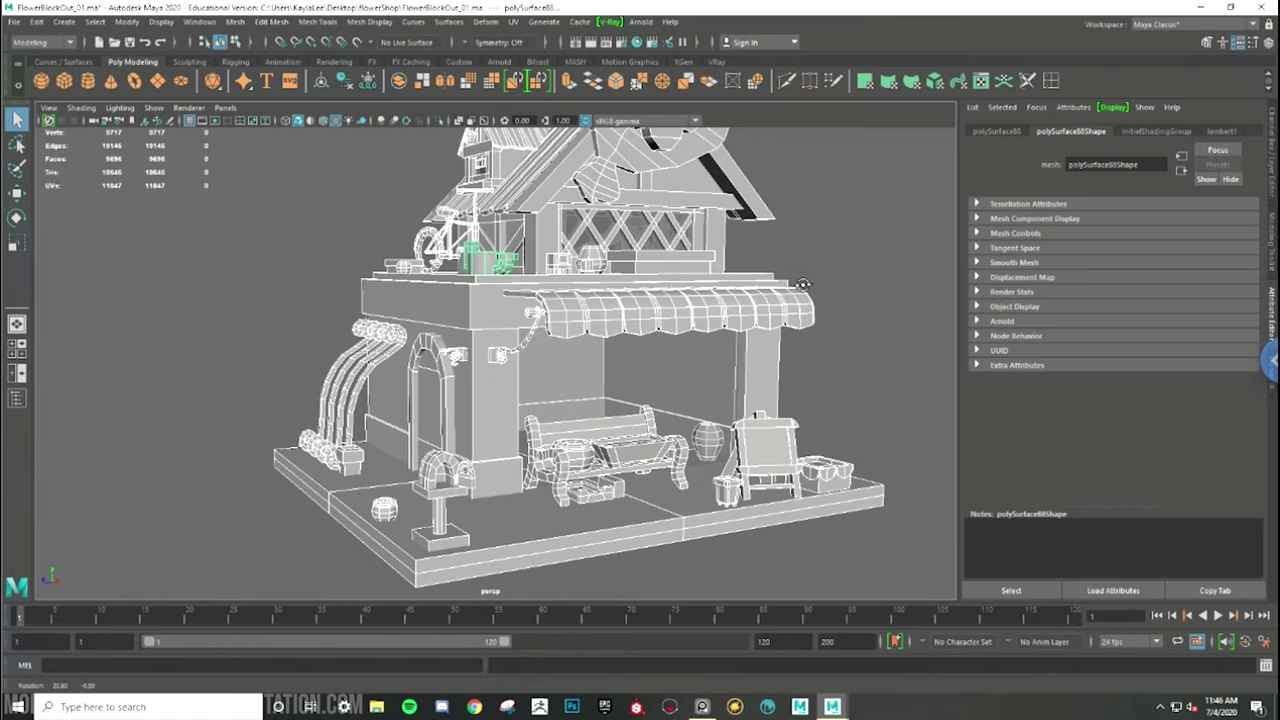
{"action": "left_click_drag", "start_coordinate": [840, 268], "coordinate": [858, 281], "text": "alt"}
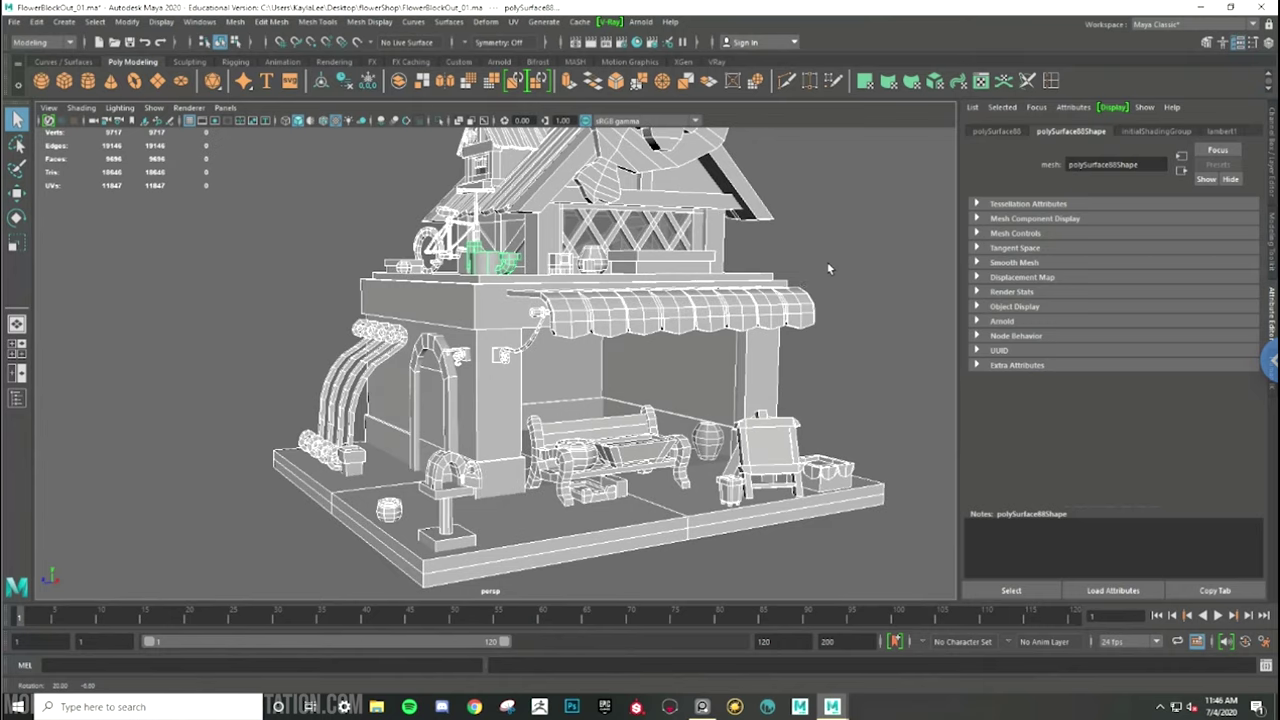
{"action": "scroll", "coordinate": [829, 268], "scroll_direction": "down", "scroll_amount": 2}
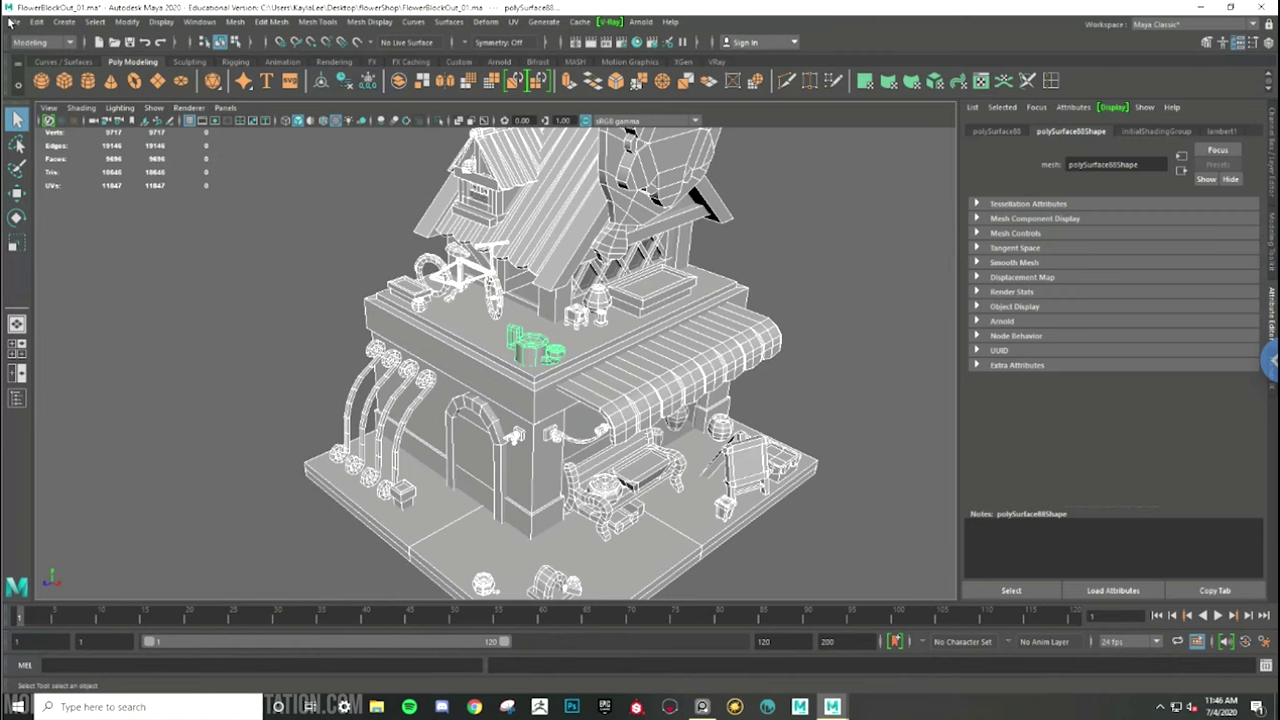
{"action": "left_click_drag", "start_coordinate": [808, 249], "coordinate": [808, 231], "text": "alt"}
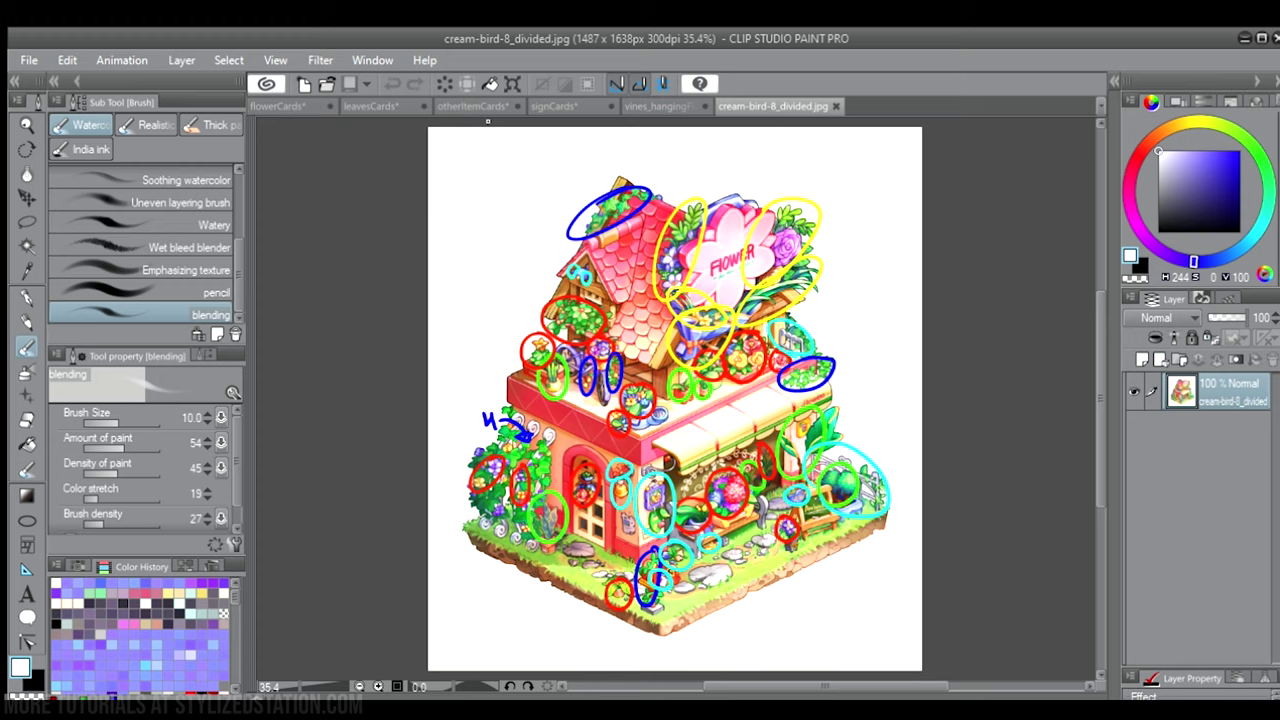
- Try dividing the flowerCards sheet in Clip Studio Paint with freehand white vertical and horizontal lines, and undo the strokes
{"action": "left_click", "coordinate": [289, 106]}
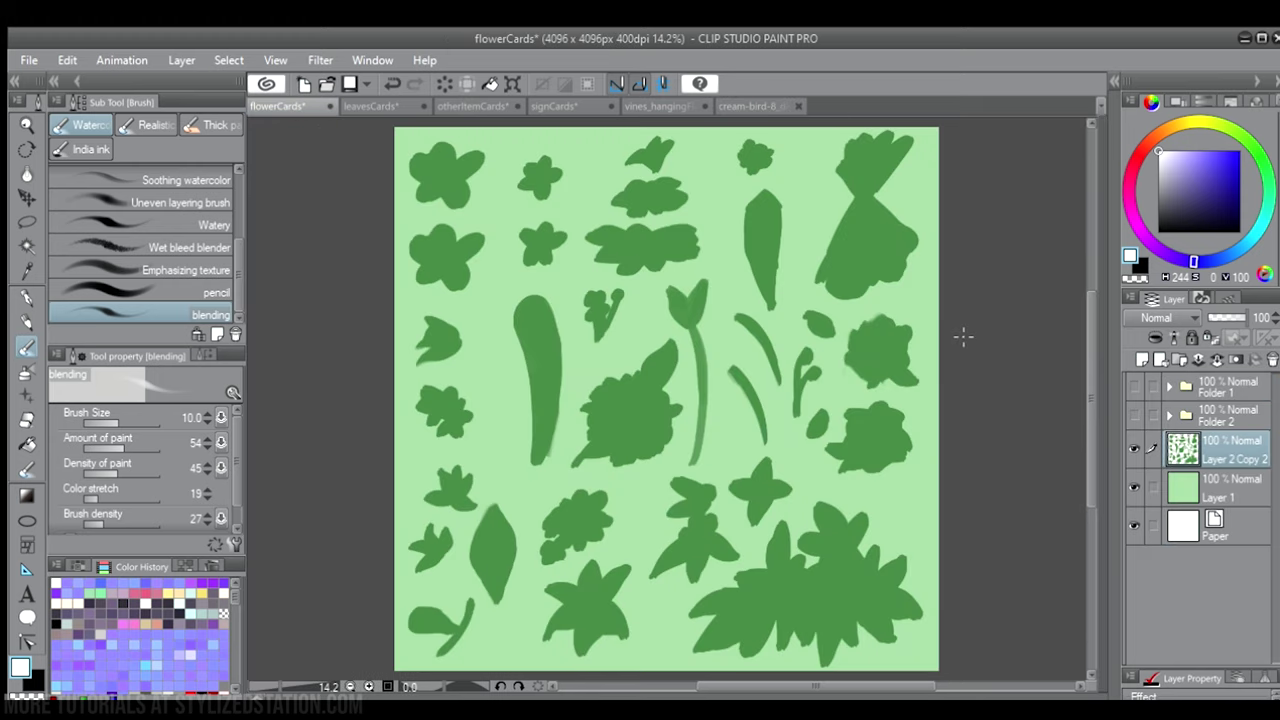
{"action": "left_click_drag", "start_coordinate": [1085, 308], "coordinate": [1086, 313]}
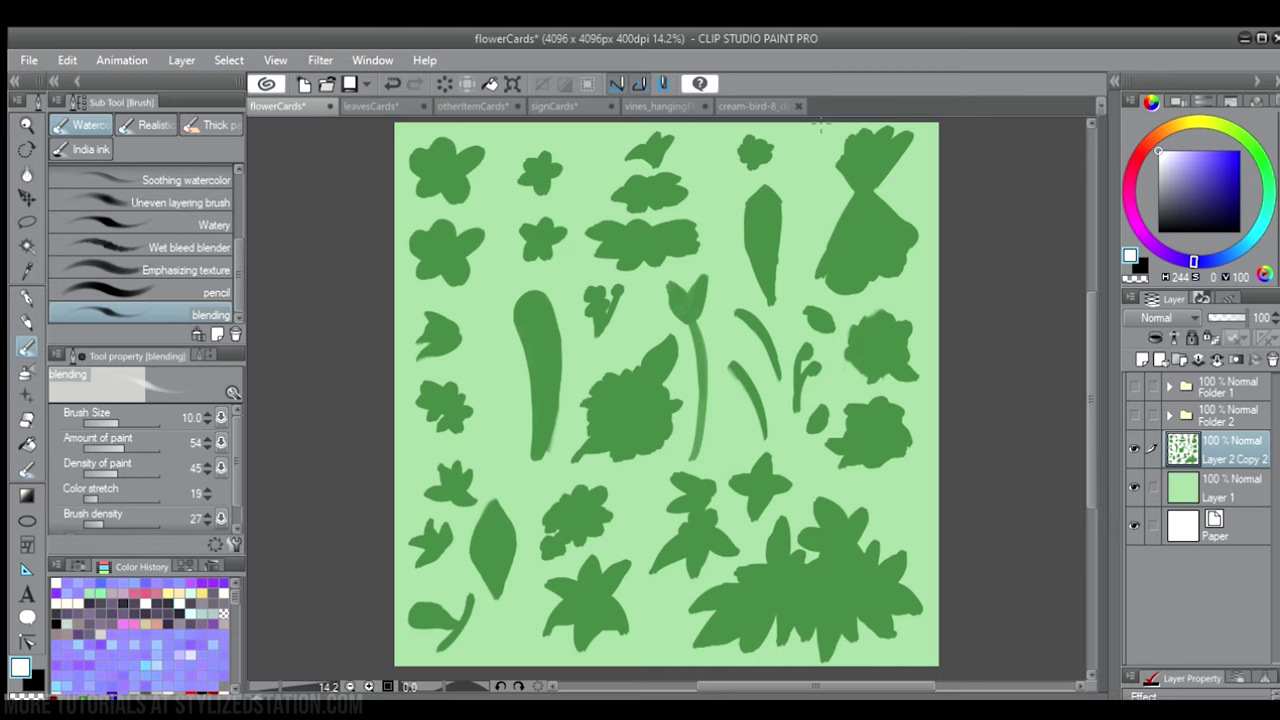
{"action": "left_click_drag", "start_coordinate": [816, 178], "coordinate": [831, 398]}
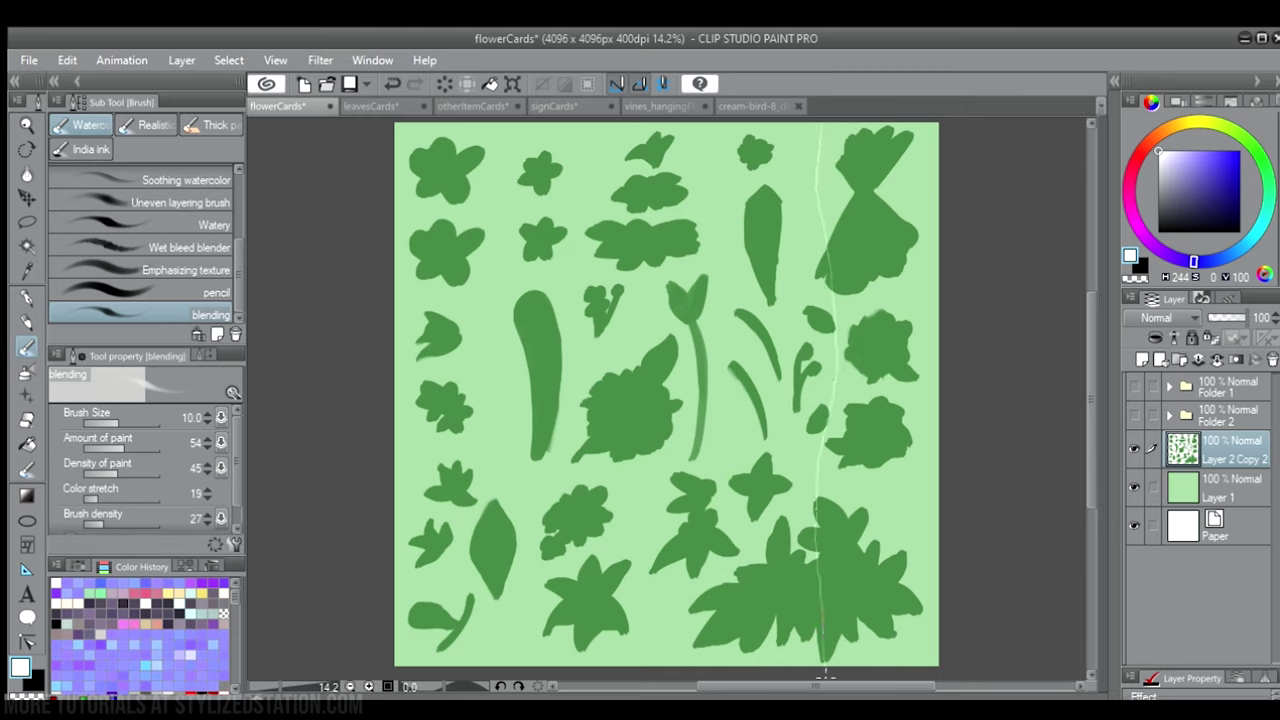
{"action": "key", "text": "ctrl+z"}
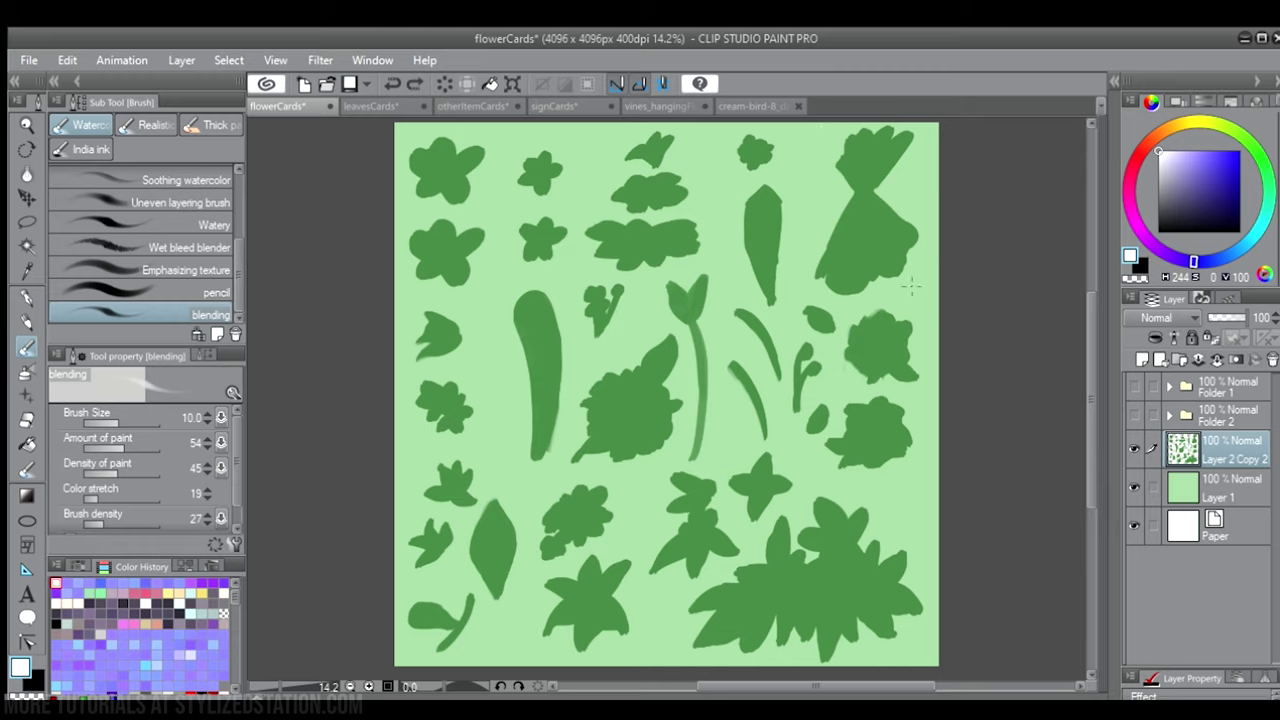
{"action": "left_click_drag", "start_coordinate": [940, 287], "coordinate": [304, 330]}
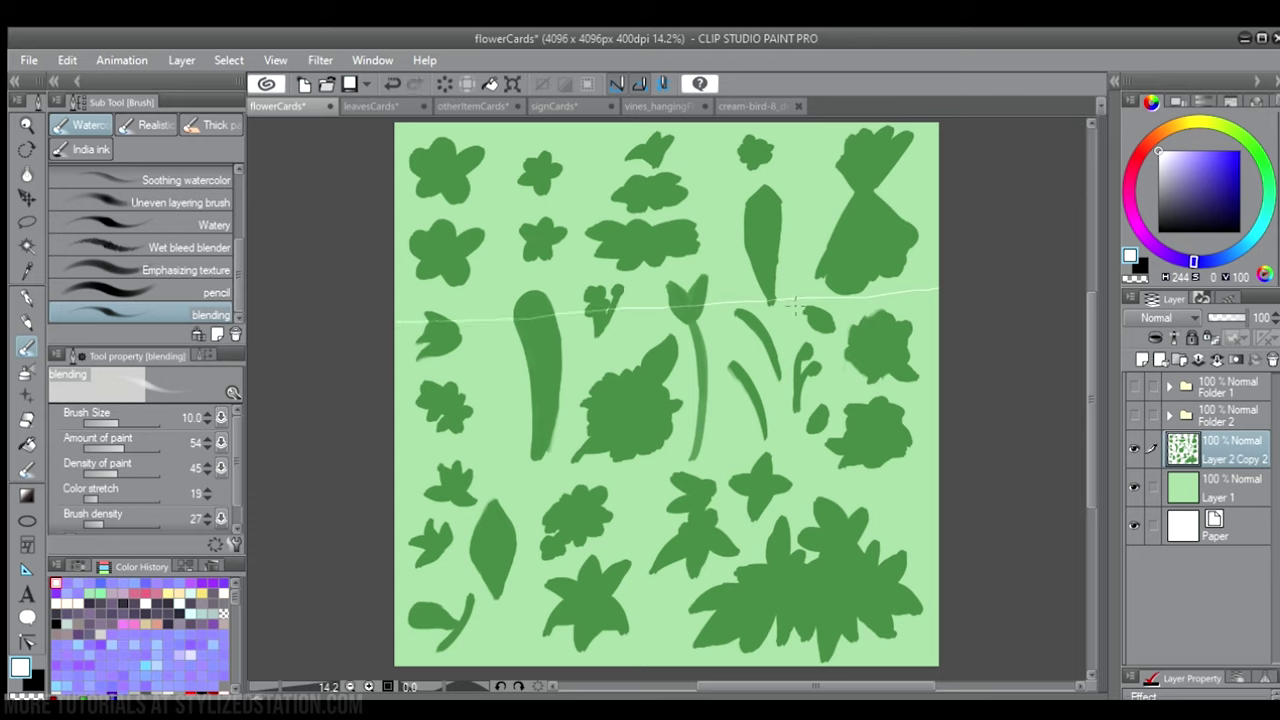
{"action": "key", "text": "ctrl+z"}
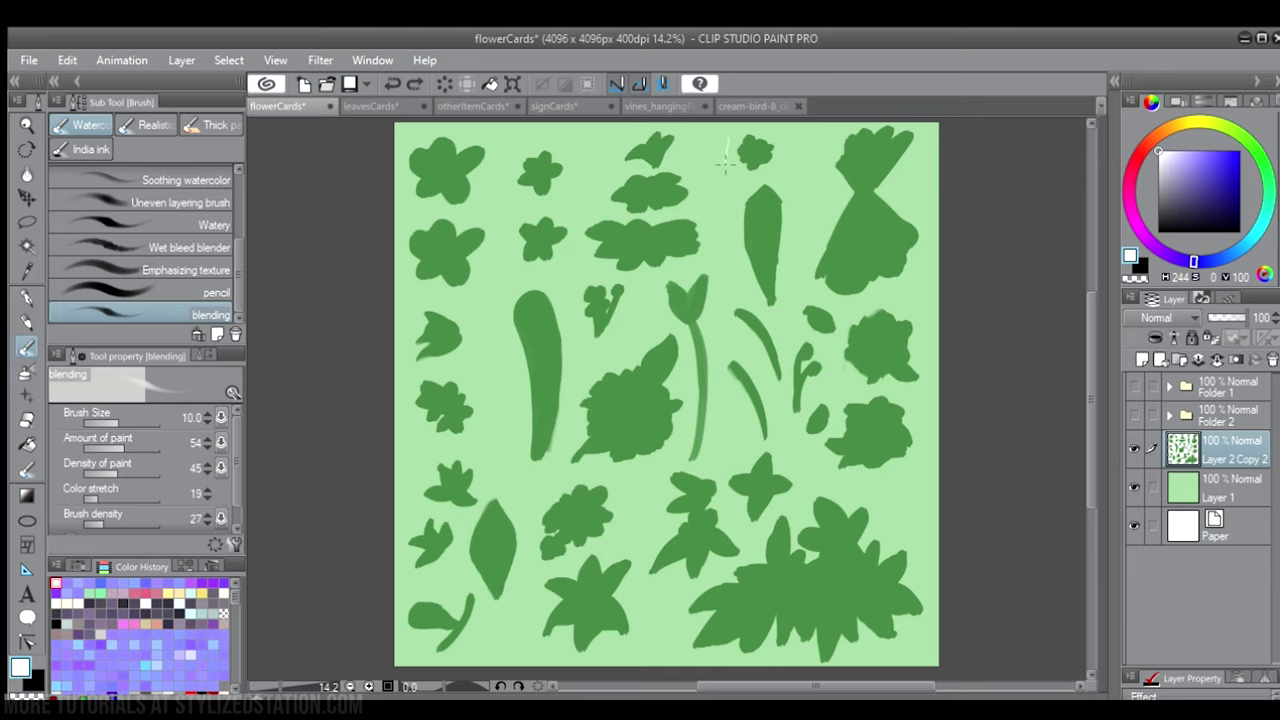
{"action": "key", "text": "ctrl+z"}
{"action": "key", "text": "ctrl+z"}
- Compare the circled plants in cream-bird-8_divided.jpg with the silhouettes on the flowerCards and leavesCards sheets
{"action": "left_click", "coordinate": [722, 106]}
{"action": "scroll", "coordinate": [686, 280], "scroll_direction": "up", "scroll_amount": 3}
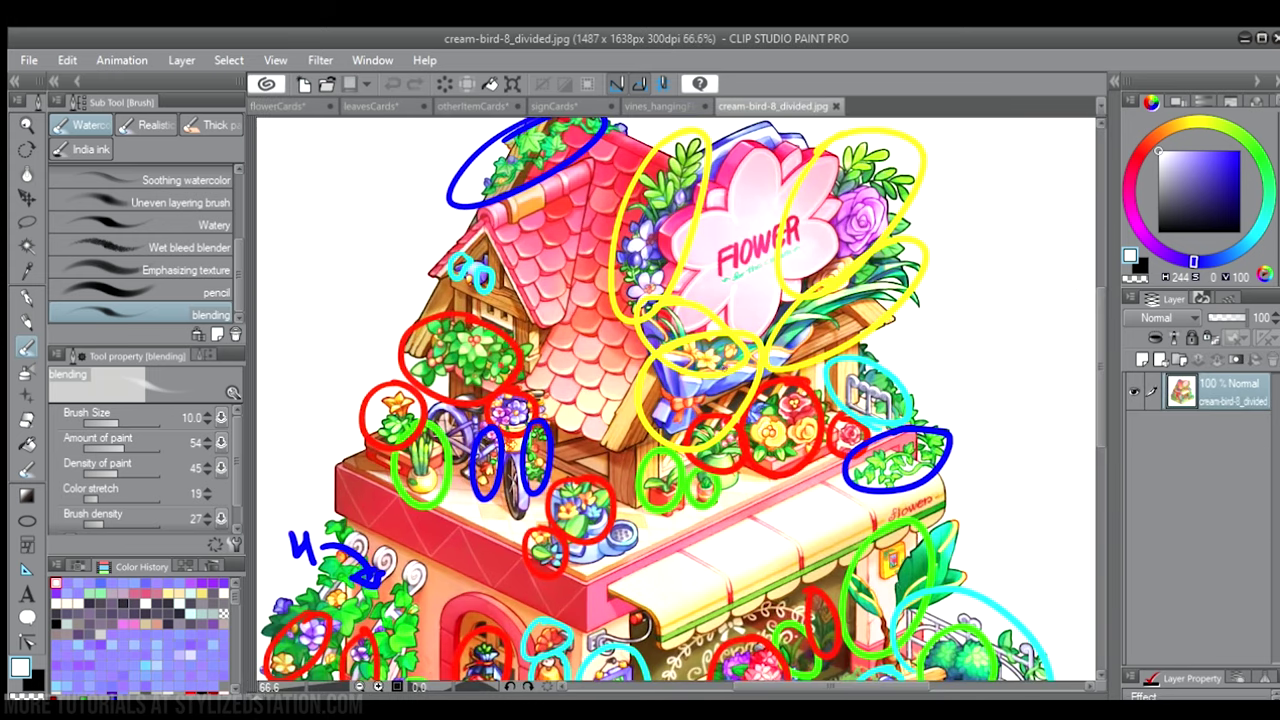
{"action": "scroll", "coordinate": [655, 500], "scroll_direction": "up", "scroll_amount": 2}
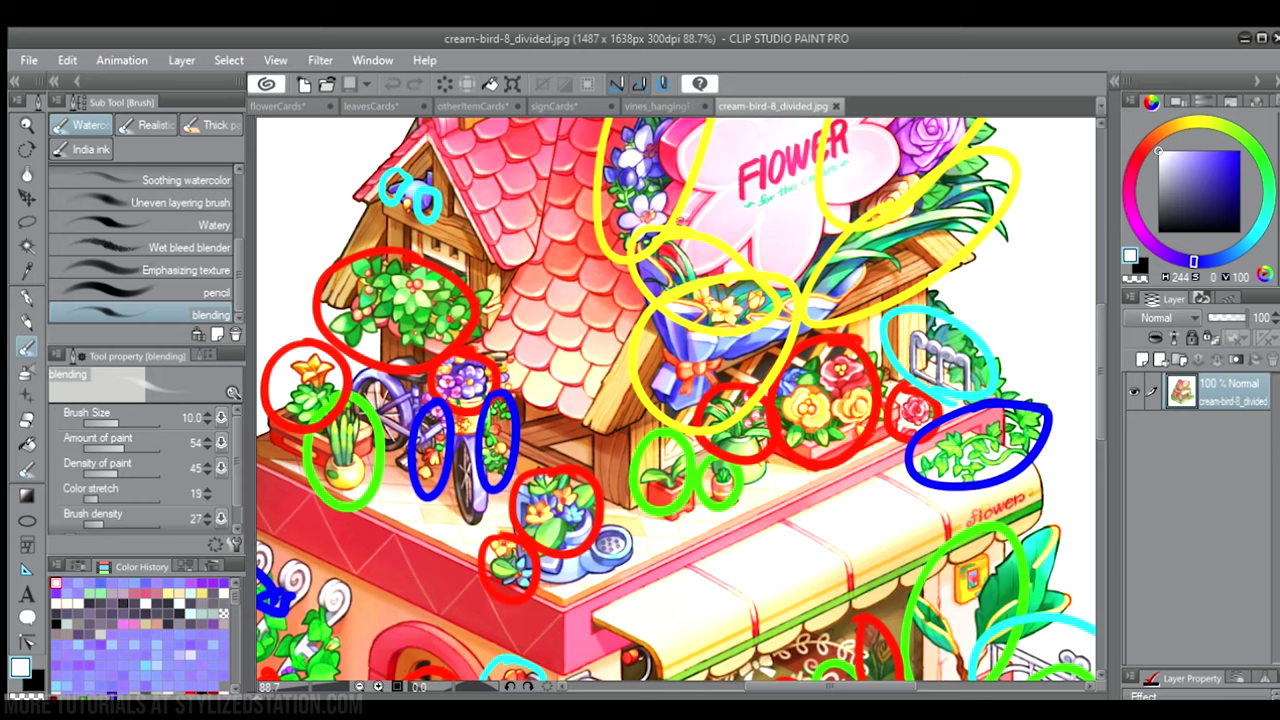
{"action": "left_click", "coordinate": [282, 105]}
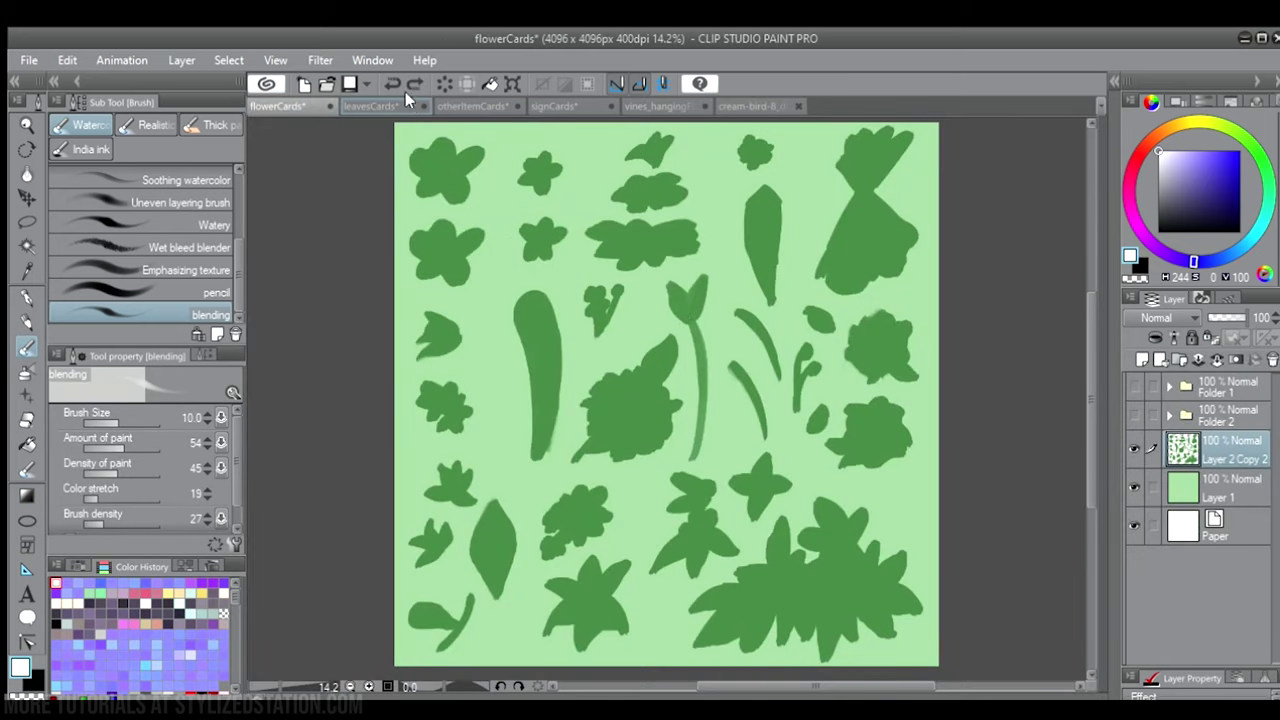
{"action": "left_click", "coordinate": [366, 105]}
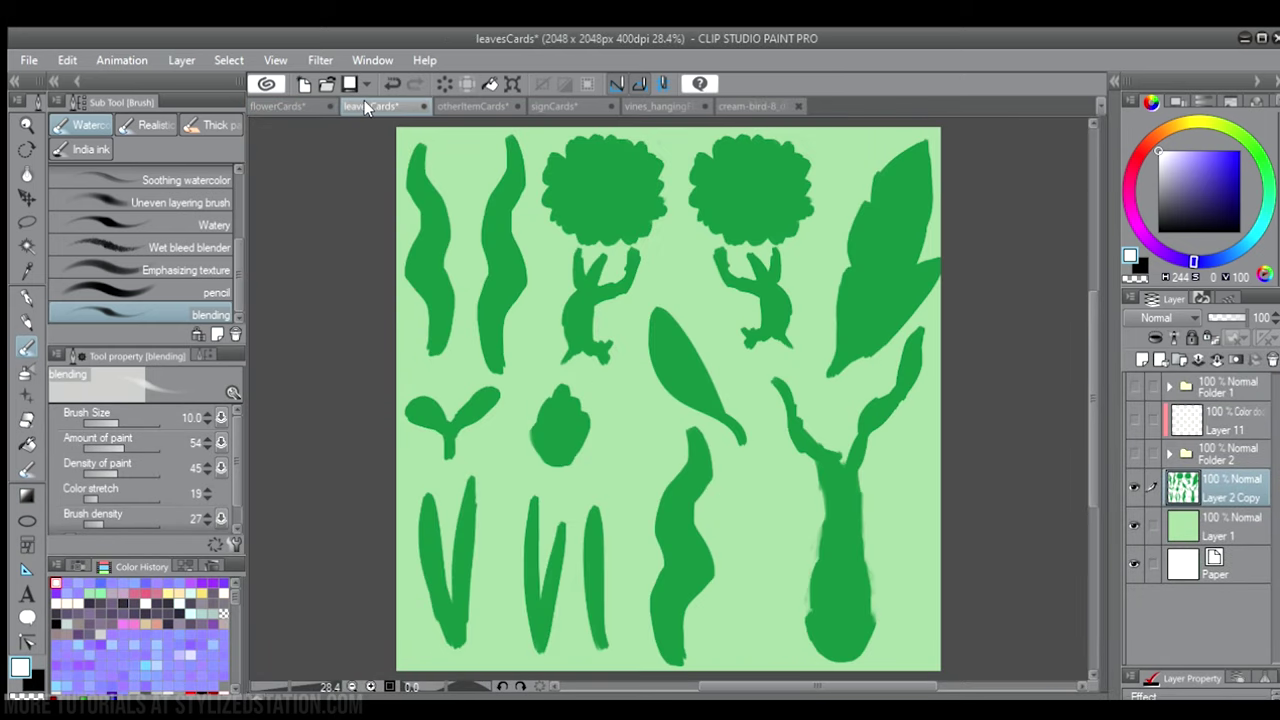
{"action": "left_click", "coordinate": [745, 105]}
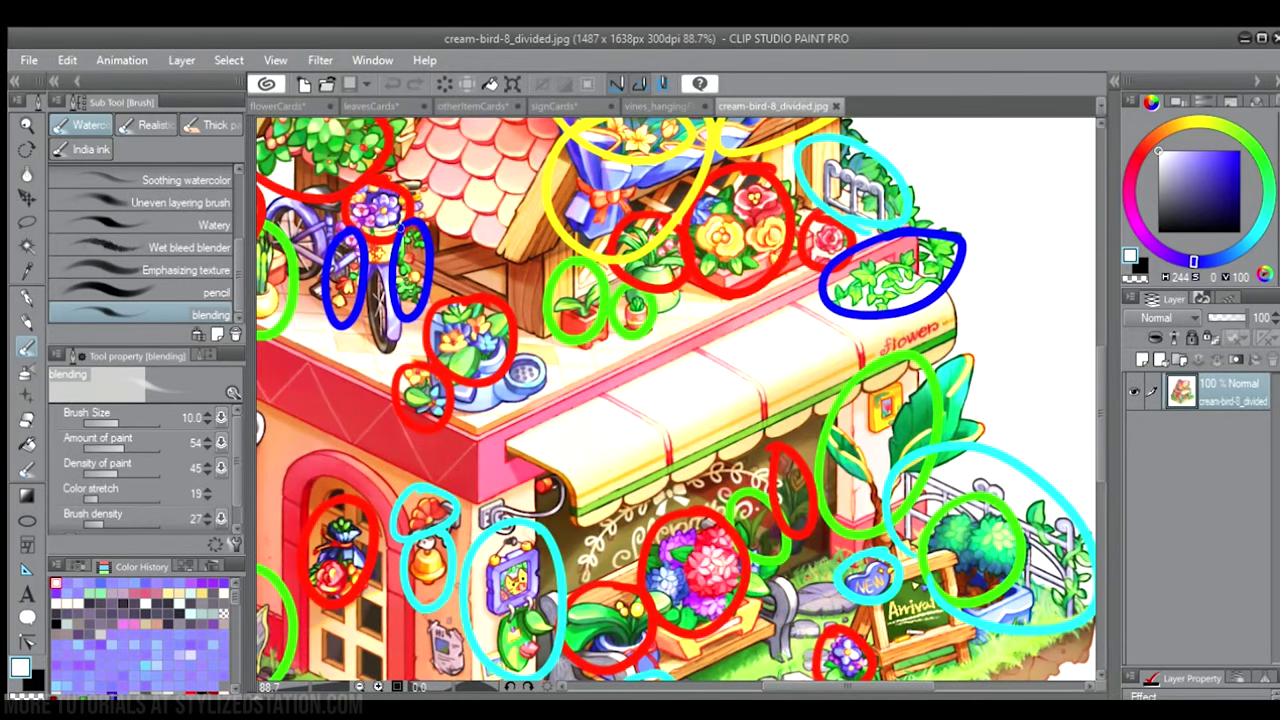
{"action": "left_click", "coordinate": [286, 106]}
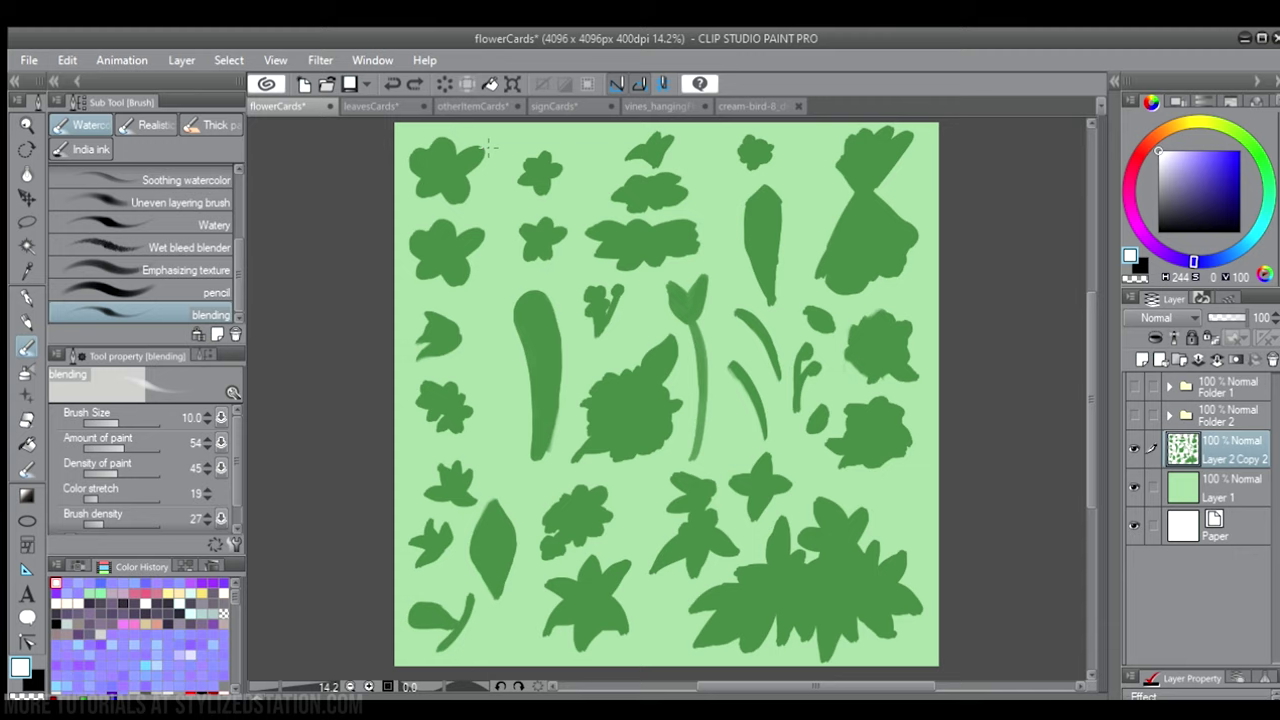
- Review the otherItemCards, signCards and vines_hangingFlowersCards silhouettes against the circled sign, fence and vine areas of the reference image
{"action": "left_click", "coordinate": [440, 104]}
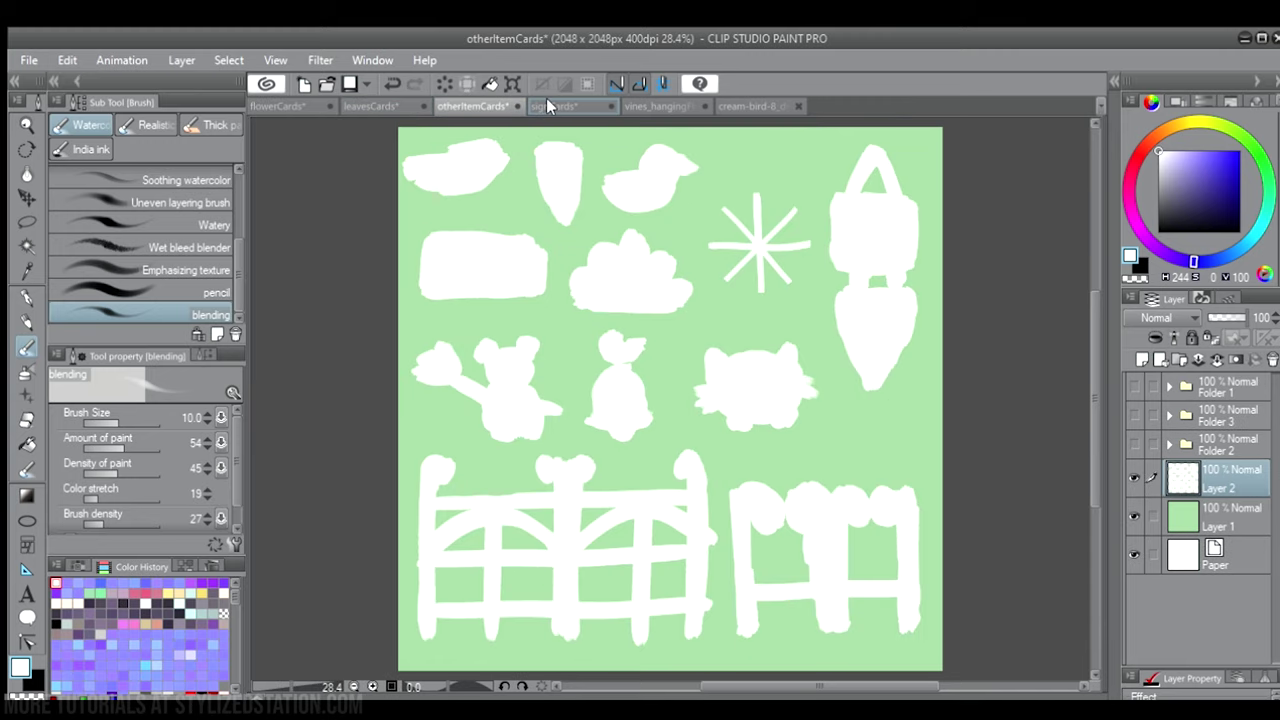
{"action": "left_click", "coordinate": [547, 103]}
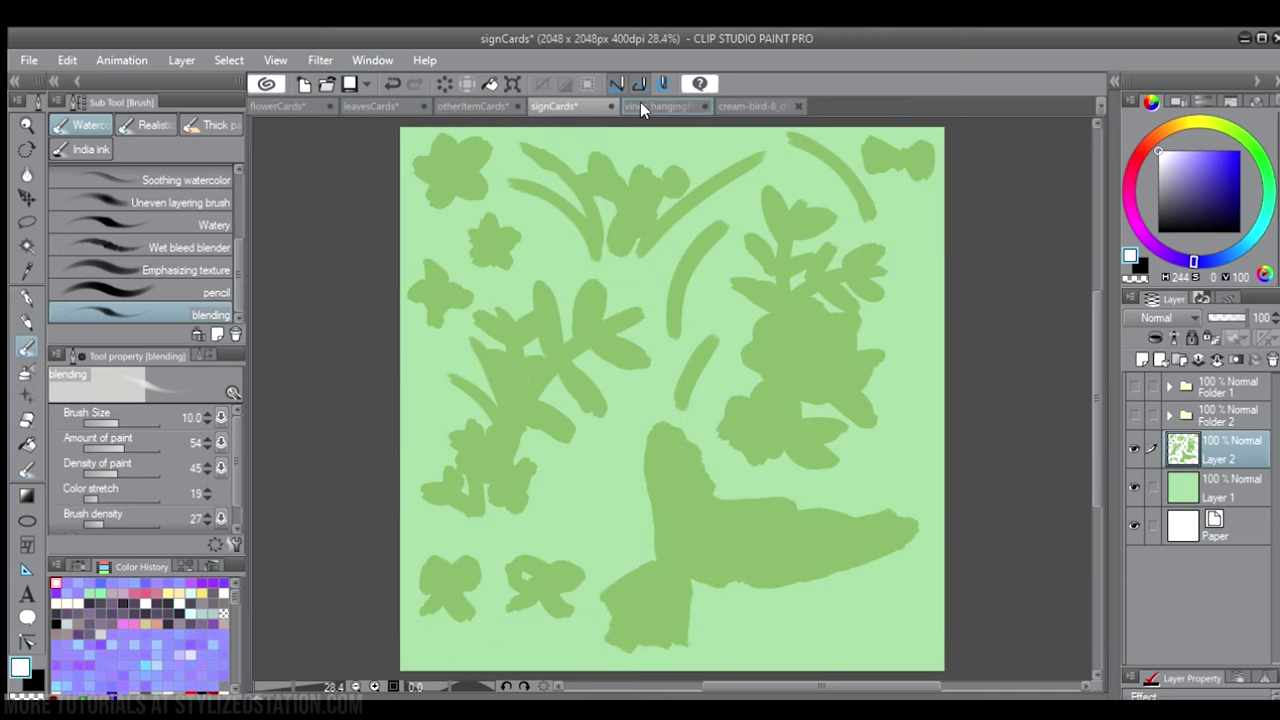
{"action": "left_click", "coordinate": [752, 105]}
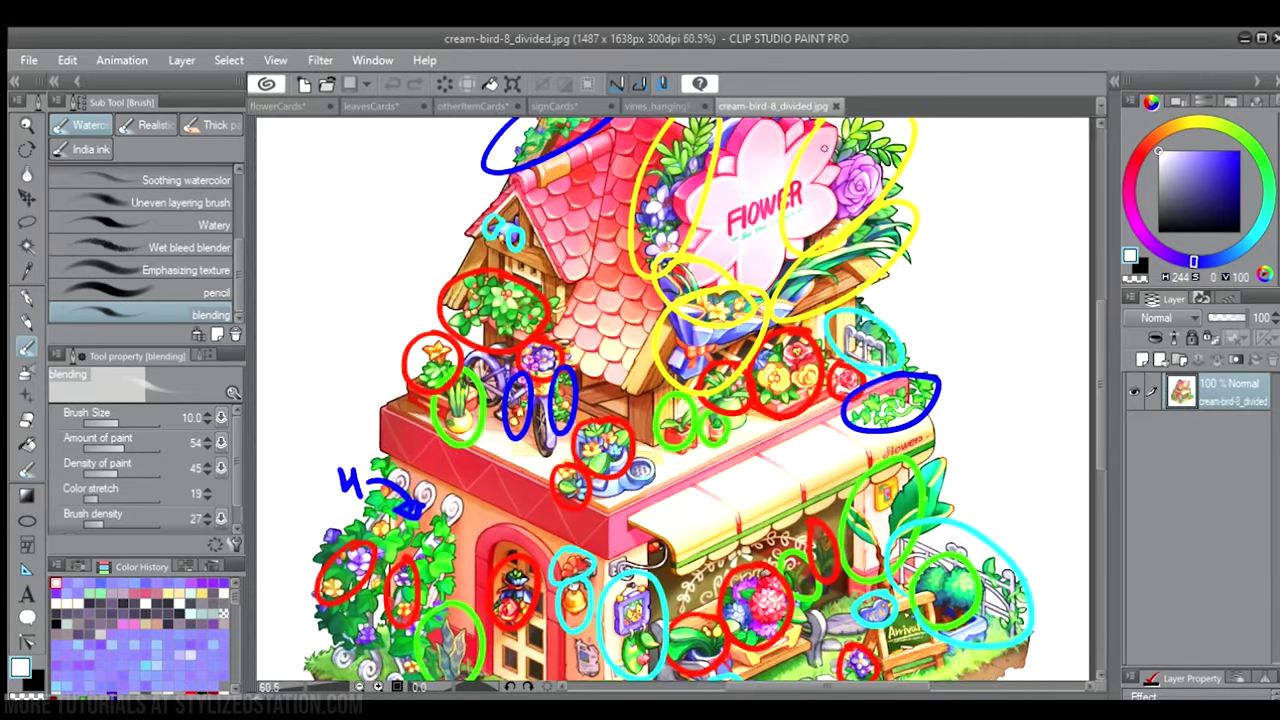
{"action": "scroll", "coordinate": [824, 148], "scroll_direction": "up", "scroll_amount": 4}
{"action": "left_click_drag", "start_coordinate": [1096, 349], "coordinate": [1095, 321]}
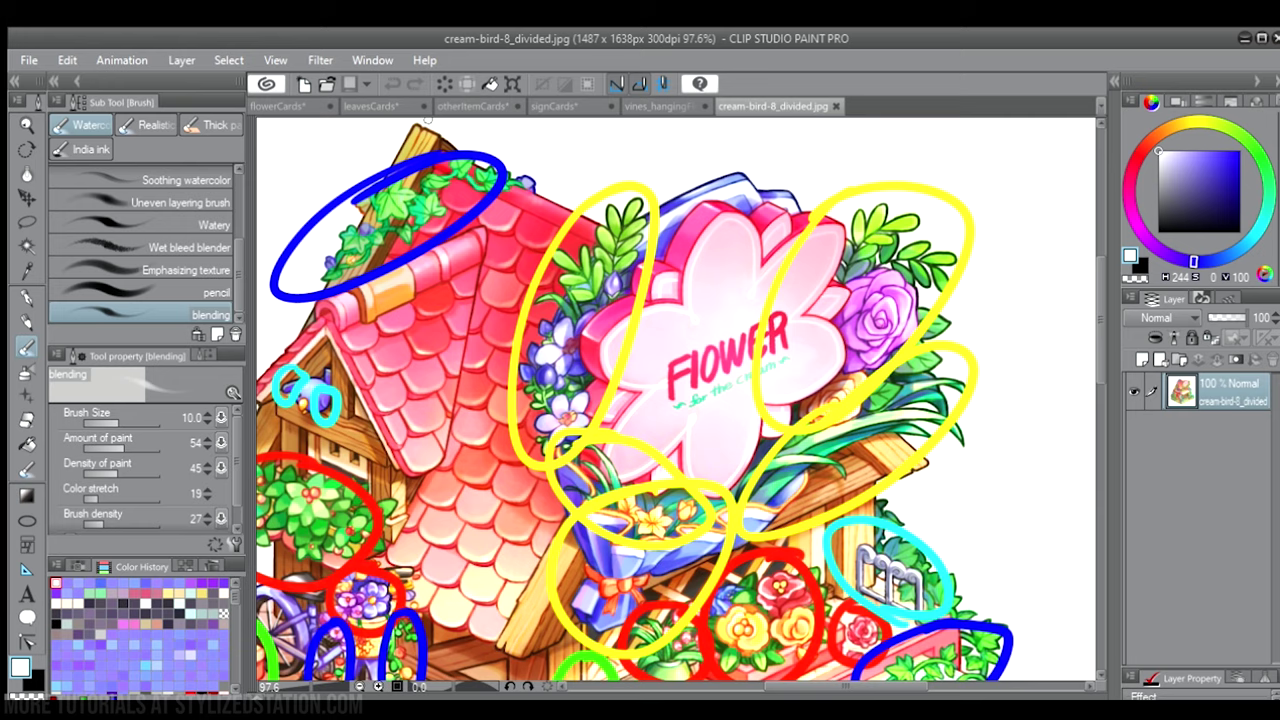
{"action": "left_click", "coordinate": [566, 99]}
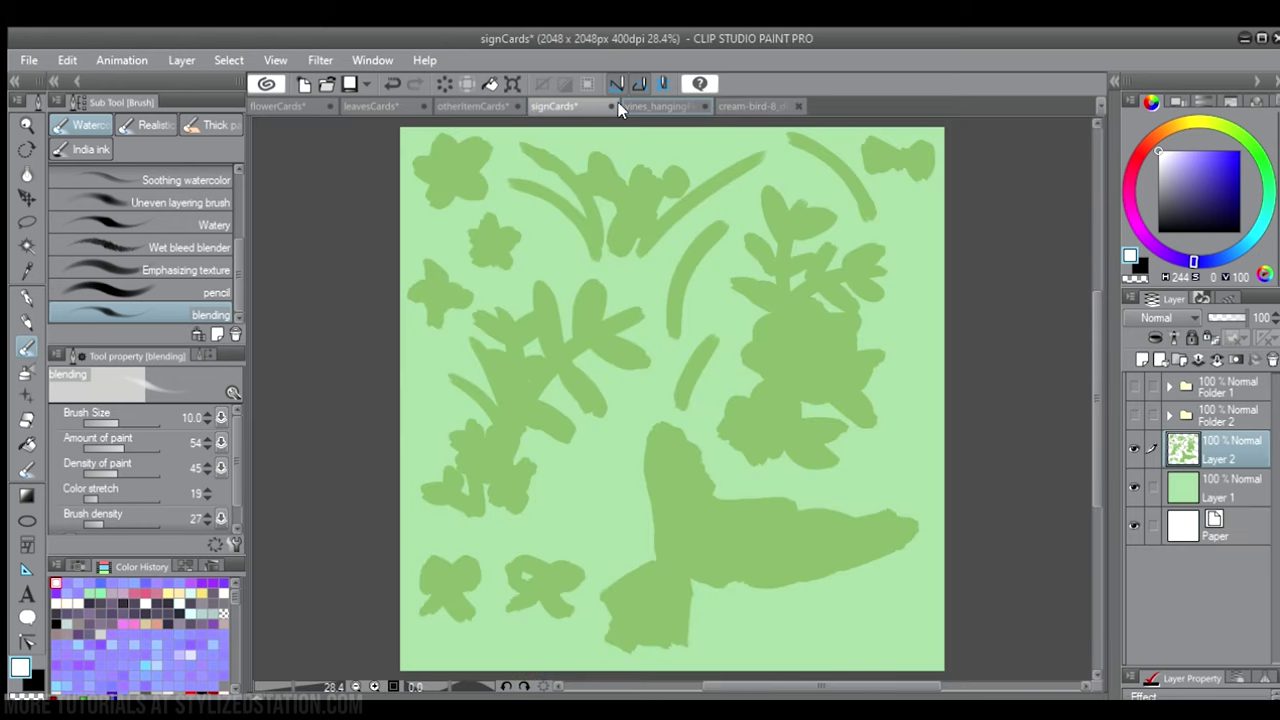
{"action": "left_click", "coordinate": [663, 106]}
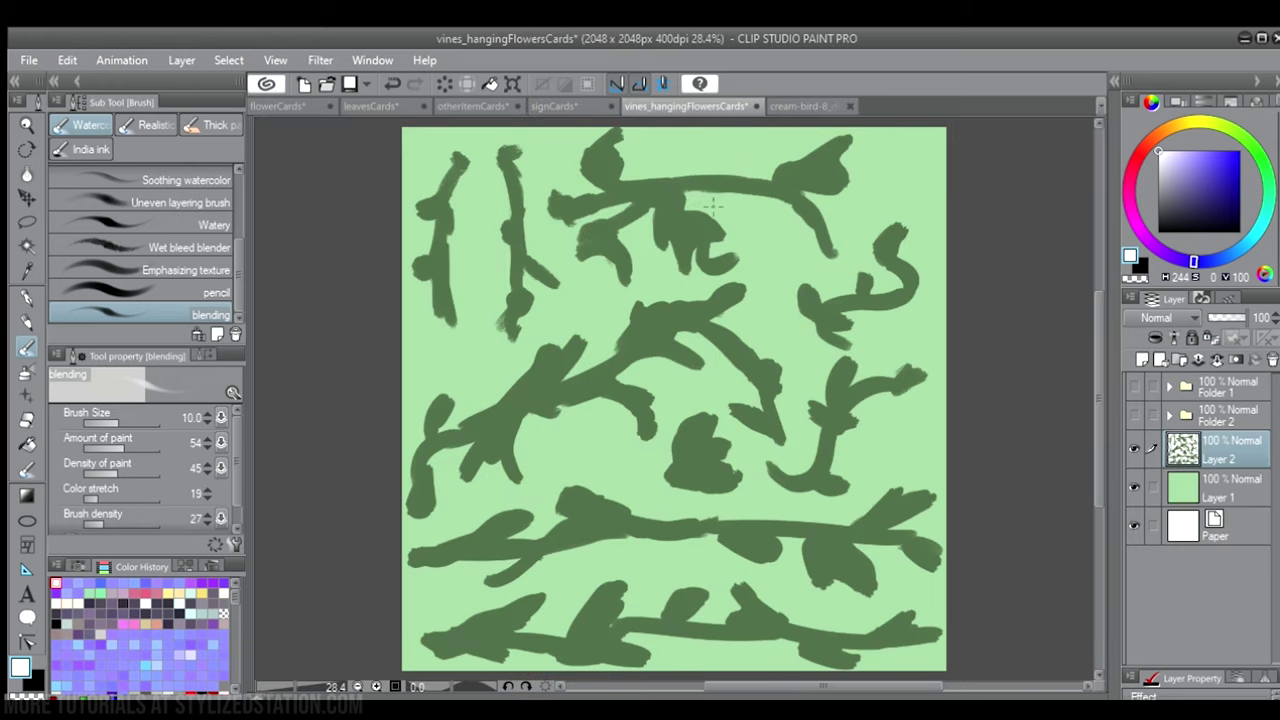
{"action": "left_click", "coordinate": [800, 106]}
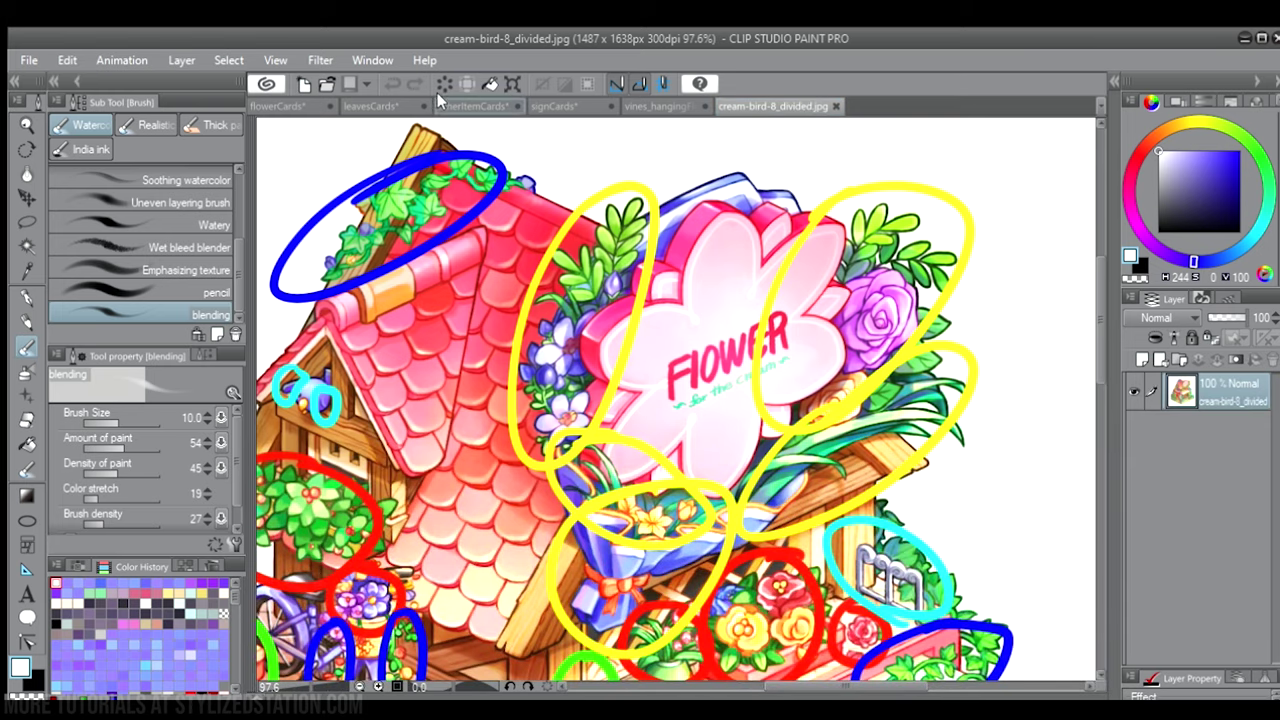
- Try dividing the flowerCards sheet into cells with straight white horizontal and vertical lines, and undo the strokes
{"action": "left_click", "coordinate": [285, 106]}
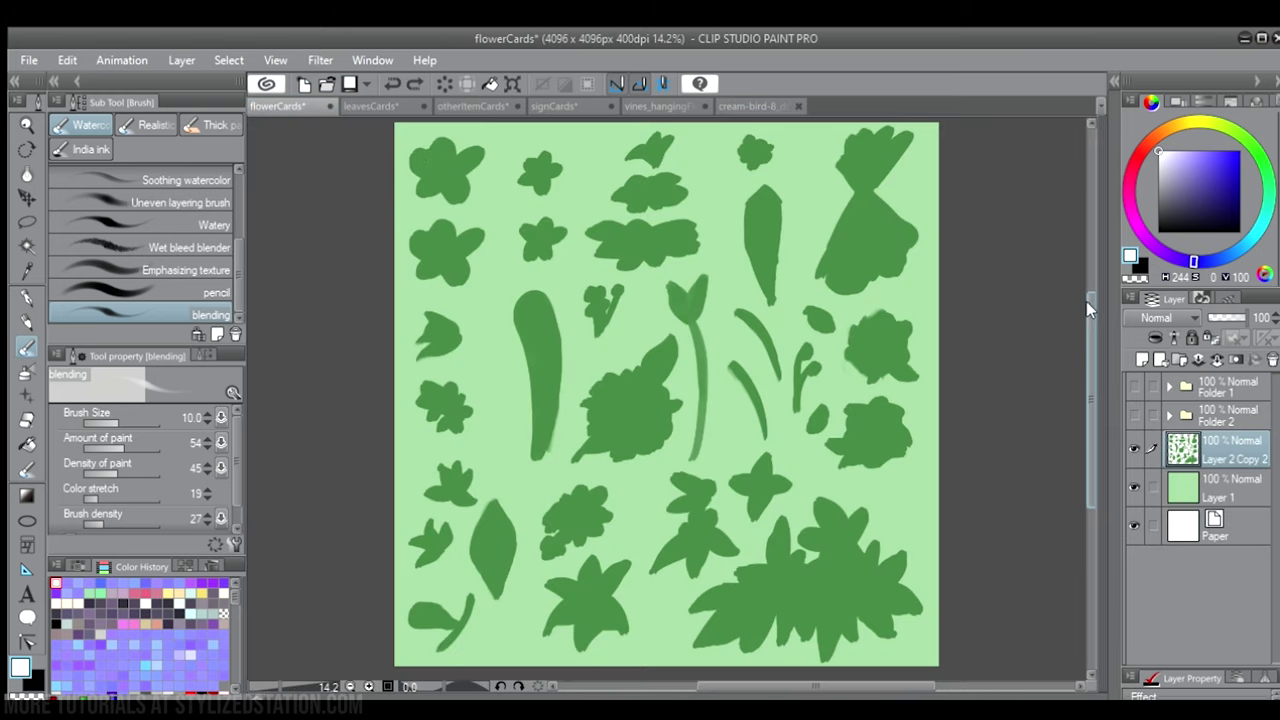
{"action": "scroll", "coordinate": [1086, 301], "scroll_direction": "down", "scroll_amount": 2}
{"action": "scroll", "coordinate": [1086, 325], "scroll_direction": "up", "scroll_amount": 2}
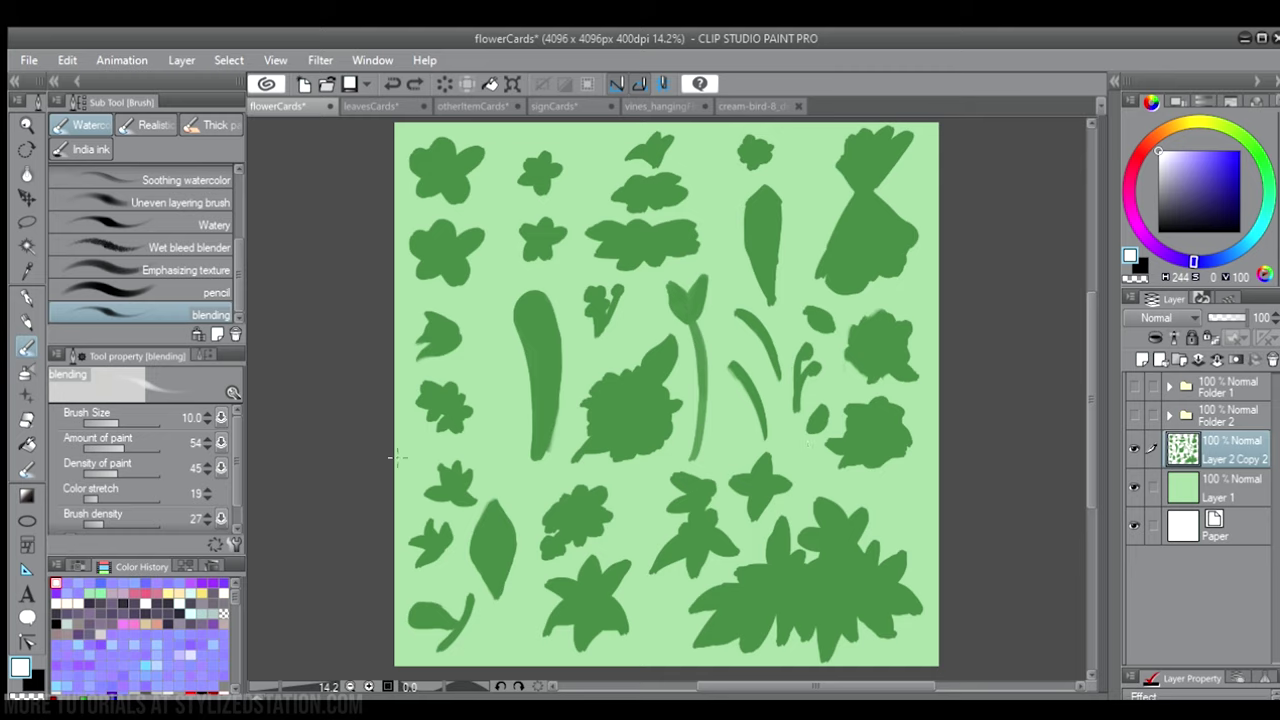
{"action": "left_click_drag", "start_coordinate": [390, 458], "coordinate": [1010, 458], "text": "shift"}
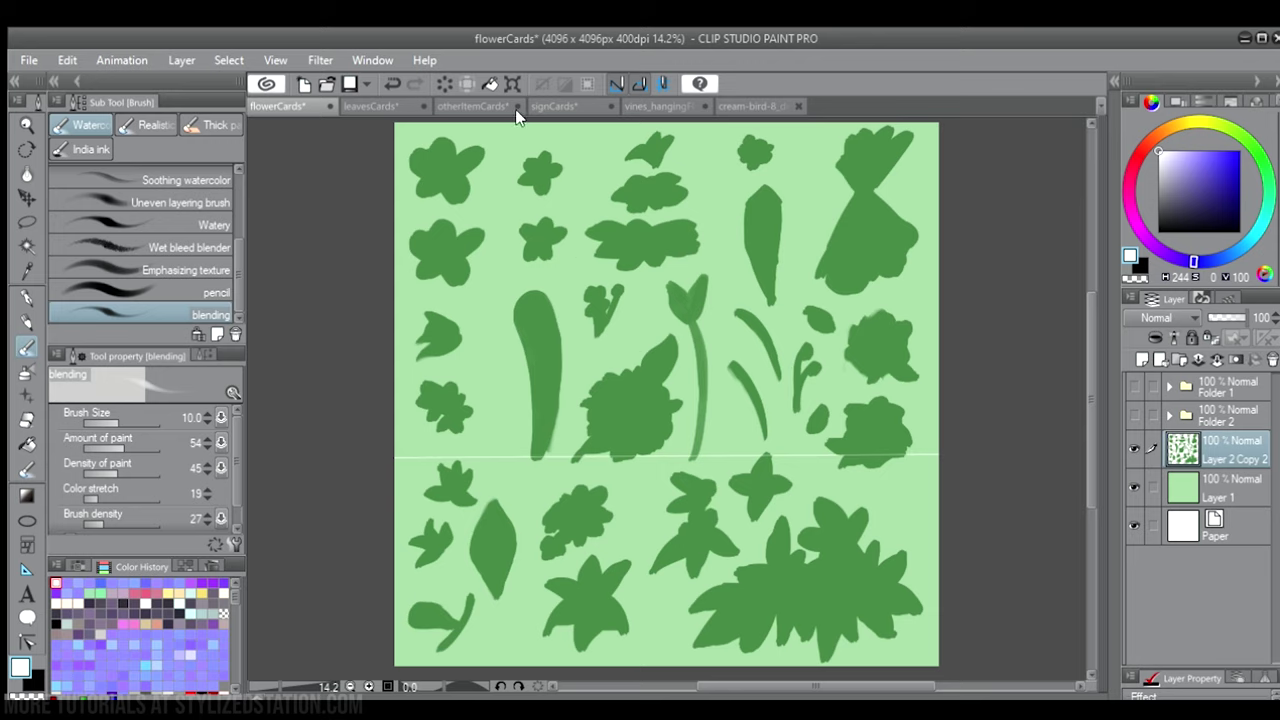
{"action": "left_click_drag", "start_coordinate": [500, 122], "coordinate": [488, 678], "text": "shift"}
{"action": "mouse_move", "coordinate": [583, 130]}
{"action": "left_mouse_down", "text": "shift"}
{"action": "mouse_move", "coordinate": [550, 675]}
{"action": "mouse_move", "coordinate": [573, 668]}
{"action": "left_mouse_up", "text": "shift"}
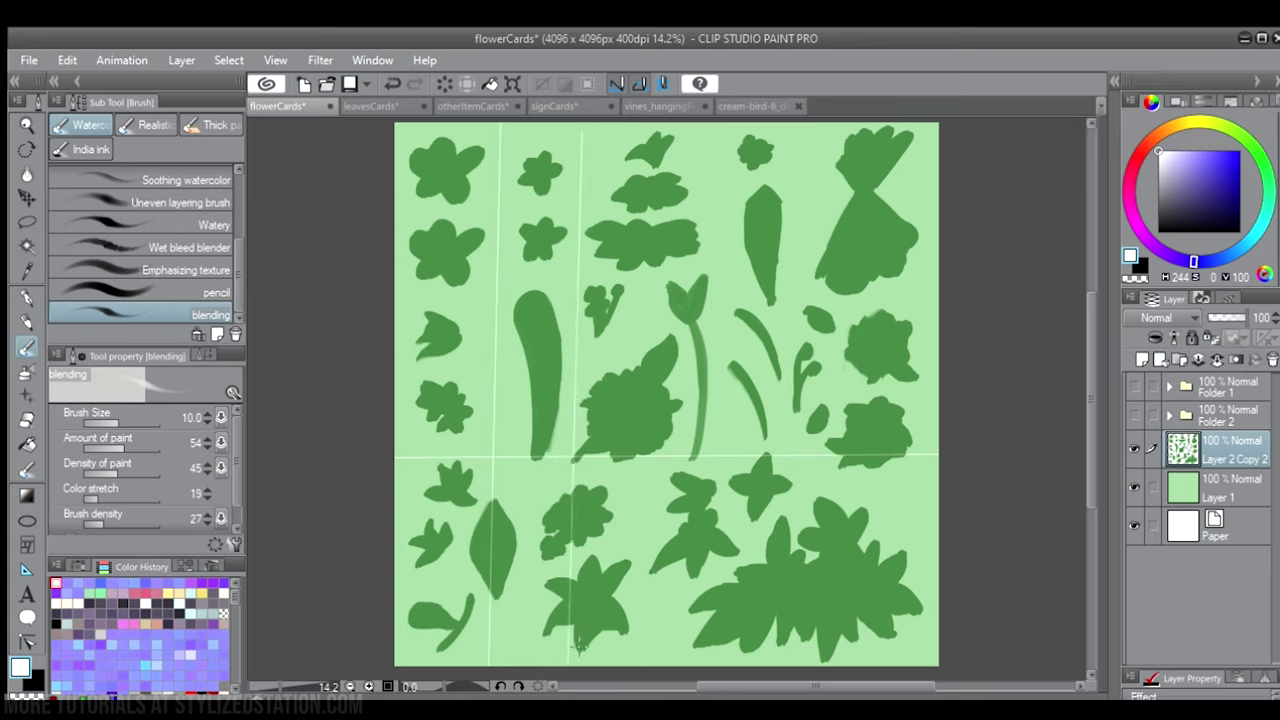
{"action": "left_click", "coordinate": [396, 287]}
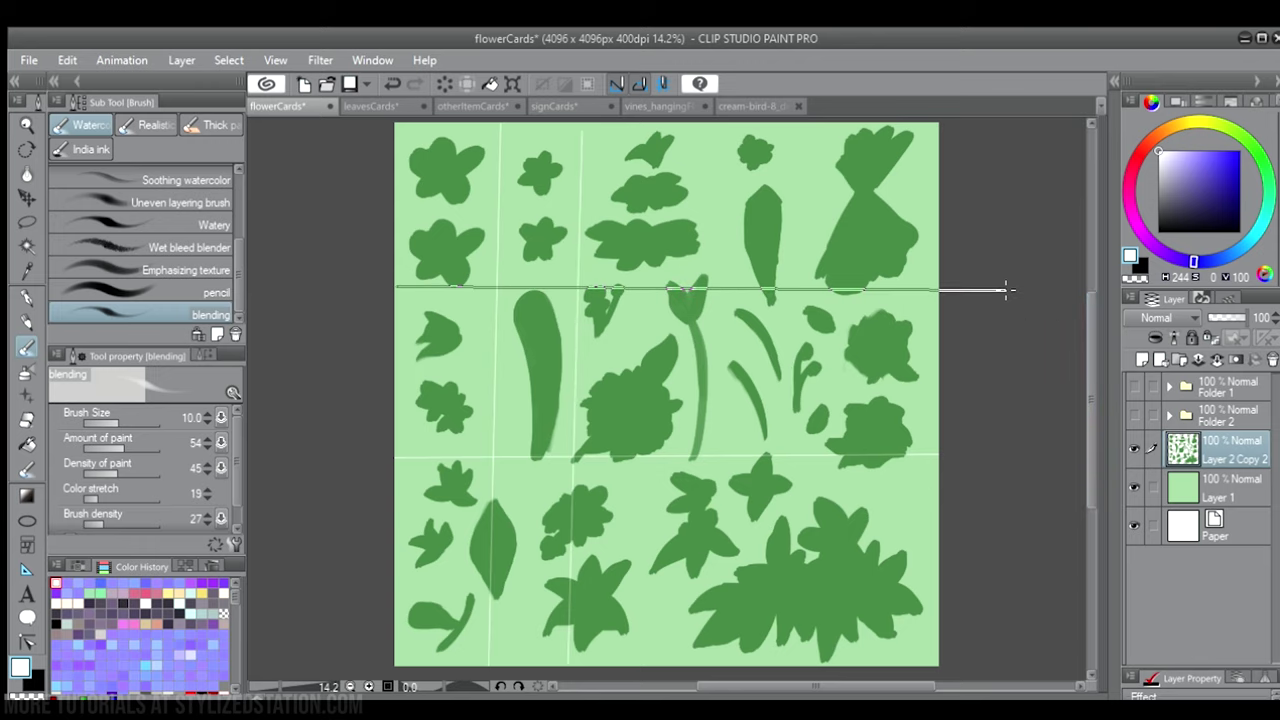
{"action": "left_click_drag", "start_coordinate": [1008, 290], "coordinate": [1006, 289], "text": "shift"}
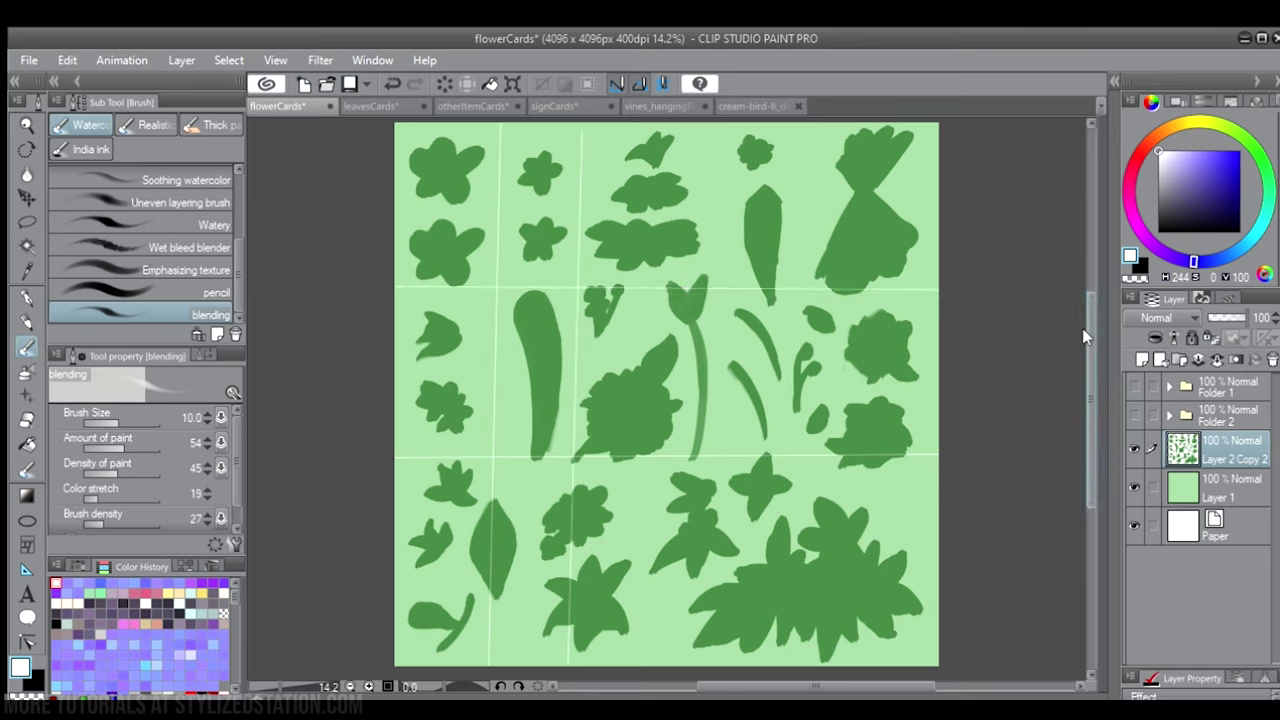
{"action": "key", "text": "ctrl+z"}
{"action": "key", "text": "ctrl+z"}
{"action": "key", "text": "ctrl+z"}
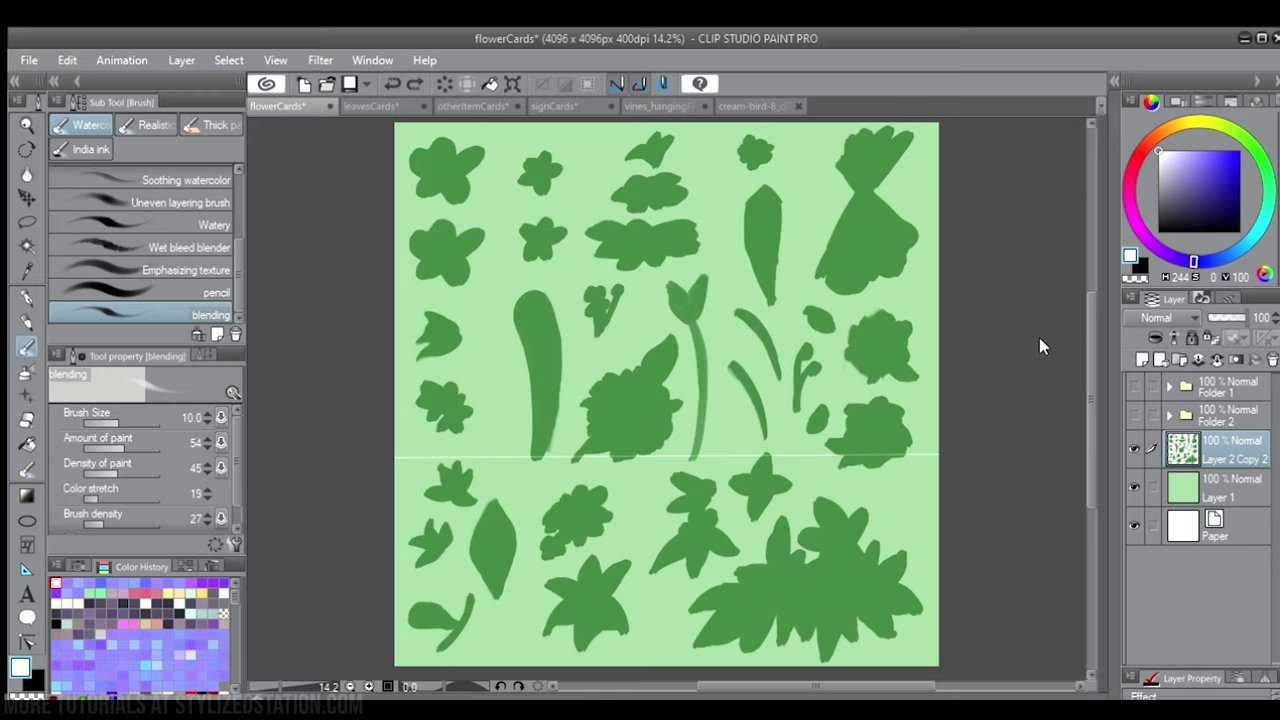
{"action": "key", "text": "ctrl+z"}
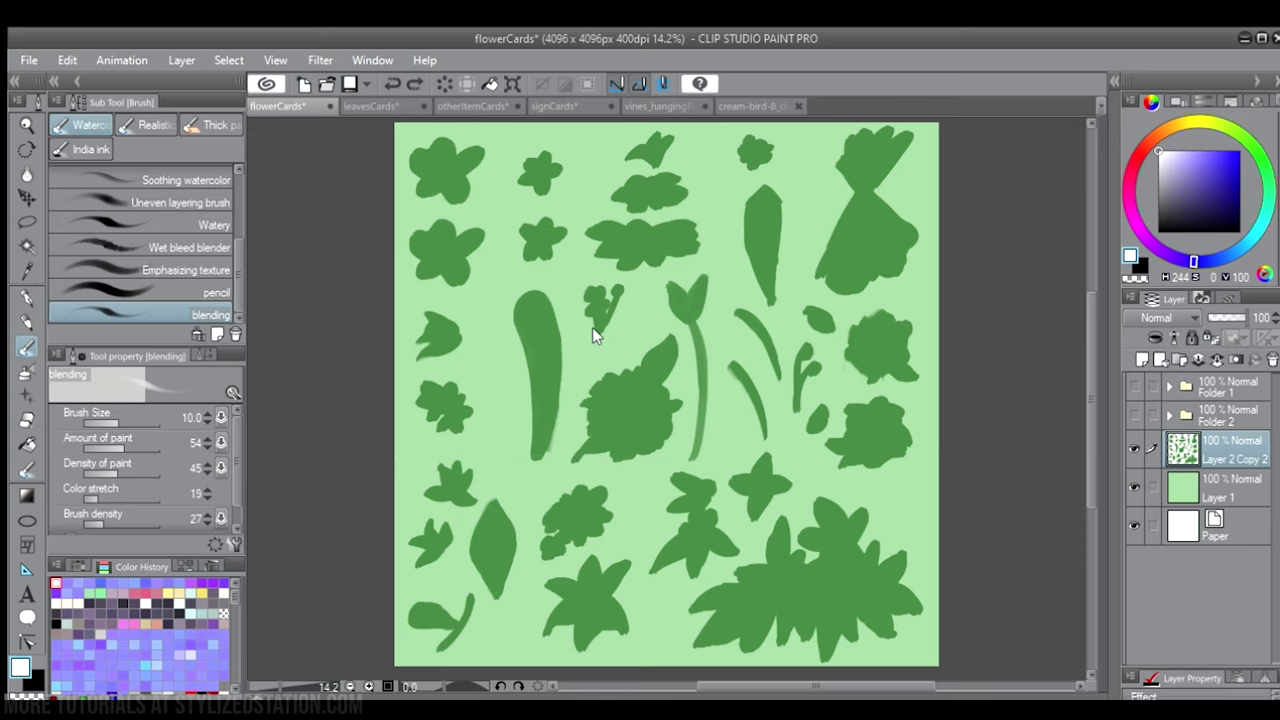
- Try dividing the flowerCards sheet with horizontal and vertical ruler guides, and undo the guides and hide the rulers
{"action": "key", "text": "ctrl+r"}
{"action": "left_click_drag", "start_coordinate": [517, 125], "coordinate": [628, 287]}
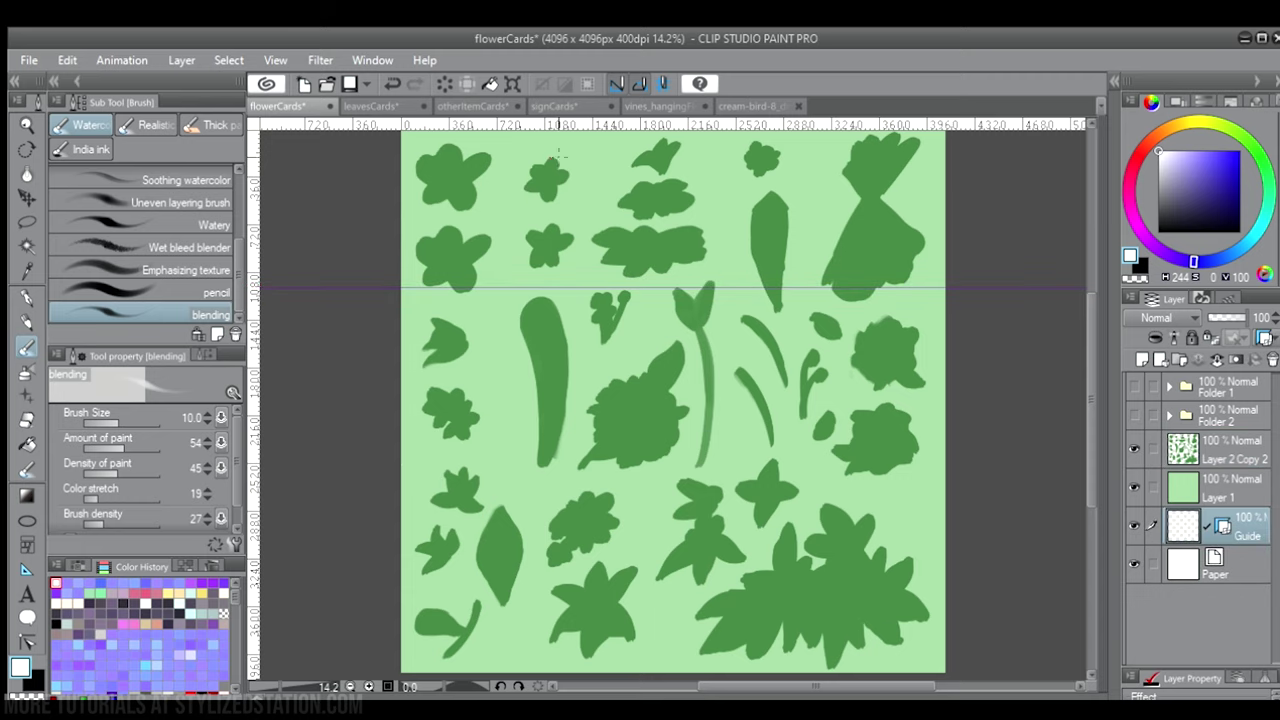
{"action": "mouse_move", "coordinate": [250, 212]}
{"action": "left_mouse_down"}
{"action": "mouse_move", "coordinate": [523, 217]}
{"action": "mouse_move", "coordinate": [520, 230]}
{"action": "mouse_move", "coordinate": [252, 243]}
{"action": "mouse_move", "coordinate": [578, 258]}
{"action": "left_mouse_up"}
{"action": "key", "text": "ctrl+z"}
{"action": "key", "text": "ctrl+z"}
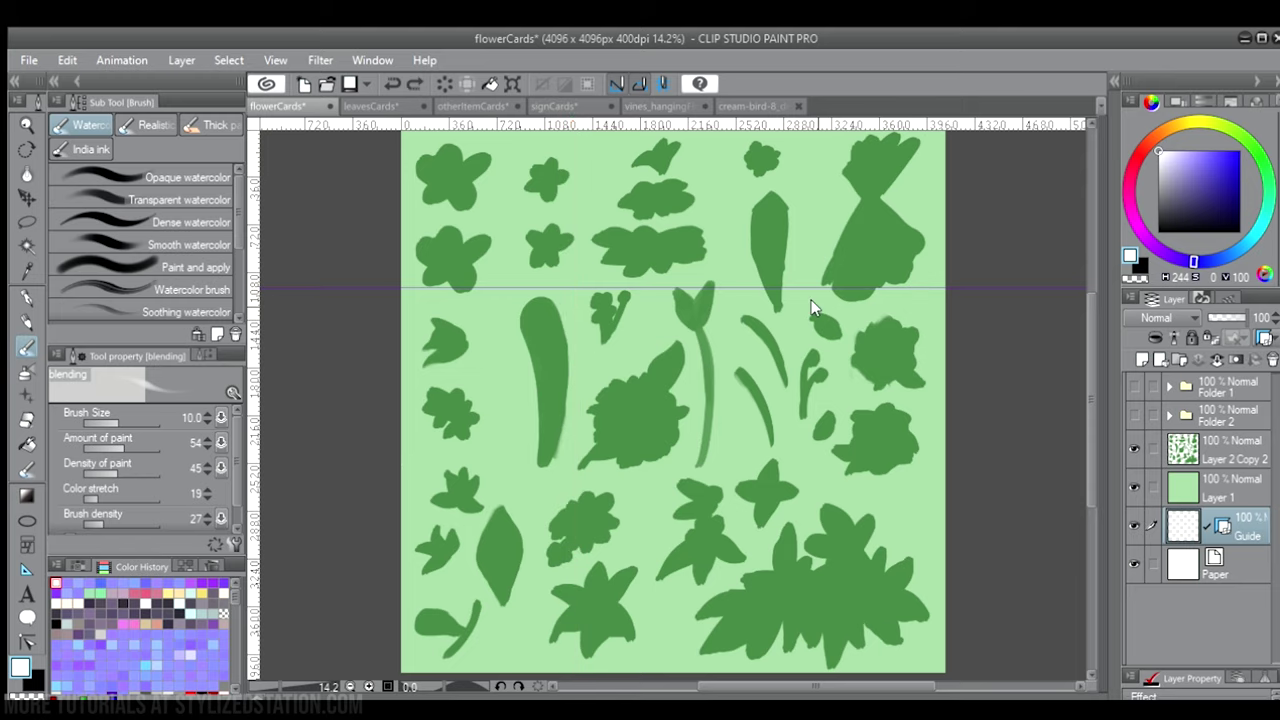
{"action": "key", "text": "ctrl+r"}
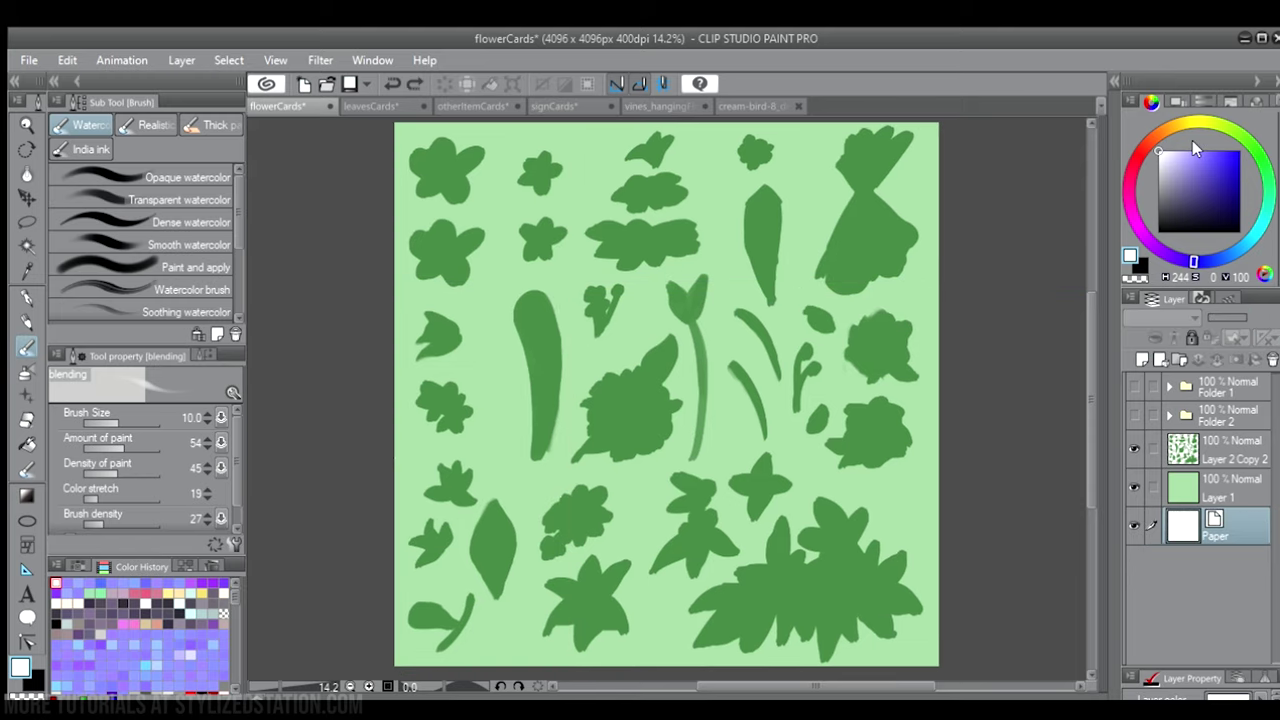
- Look over the leavesCards and otherItemCards sheets, and inspect the whole flower shop's wireframe with its card planes in Maya
{"action": "left_click", "coordinate": [379, 104]}
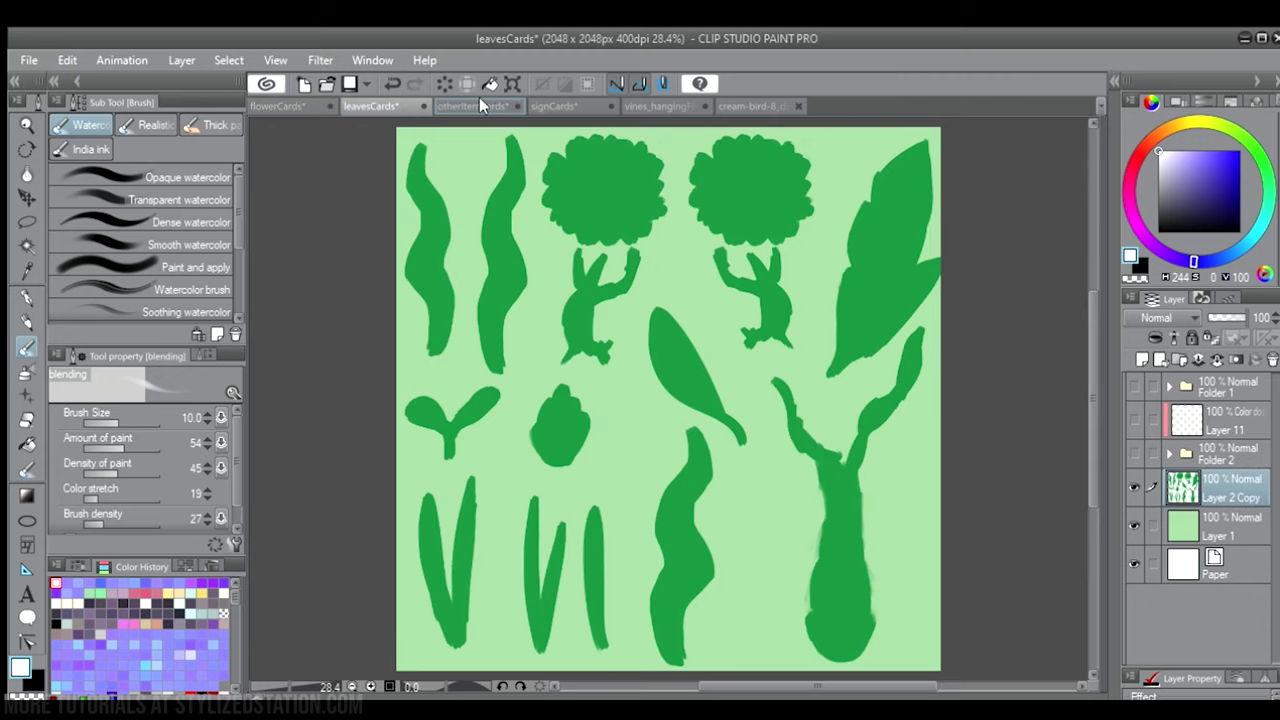
{"action": "left_click", "coordinate": [480, 102]}
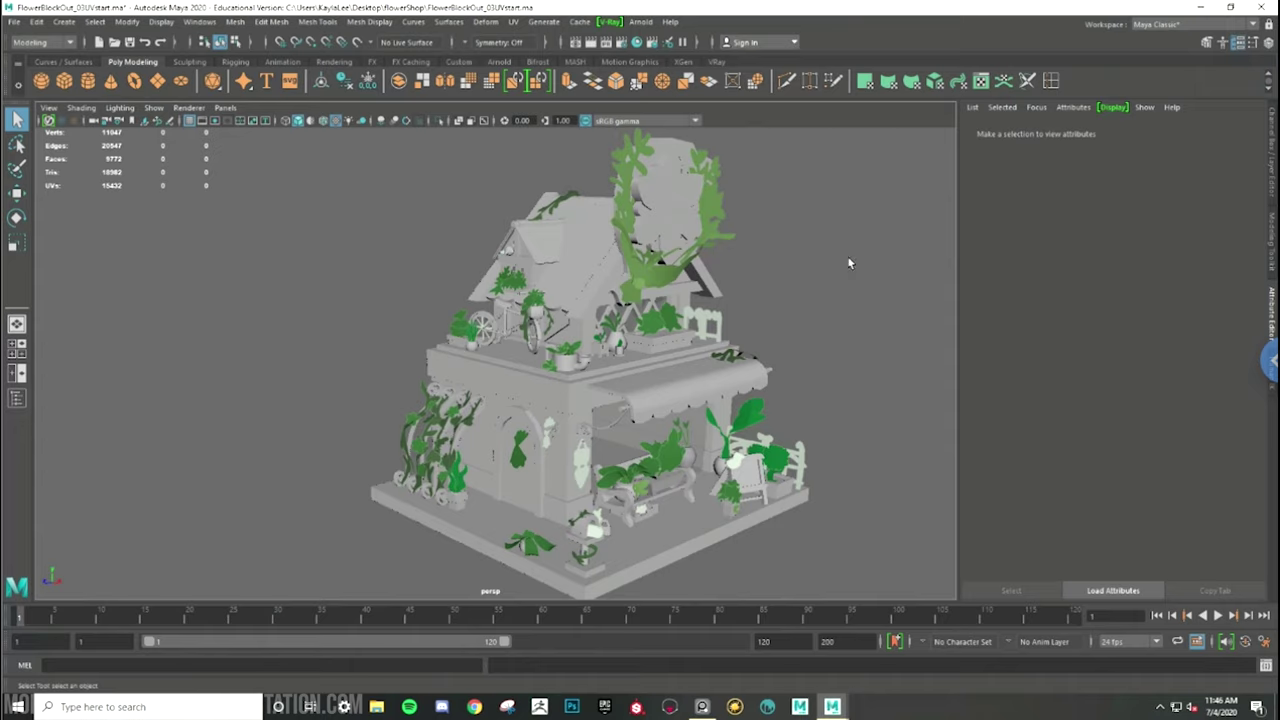
{"action": "left_click_drag", "start_coordinate": [775, 272], "coordinate": [786, 269], "text": "alt"}
{"action": "left_click_drag", "start_coordinate": [822, 157], "coordinate": [195, 518]}
{"action": "left_click_drag", "start_coordinate": [857, 155], "coordinate": [203, 600]}
{"action": "middle_click_drag", "start_coordinate": [740, 267], "coordinate": [697, 316], "text": "alt"}
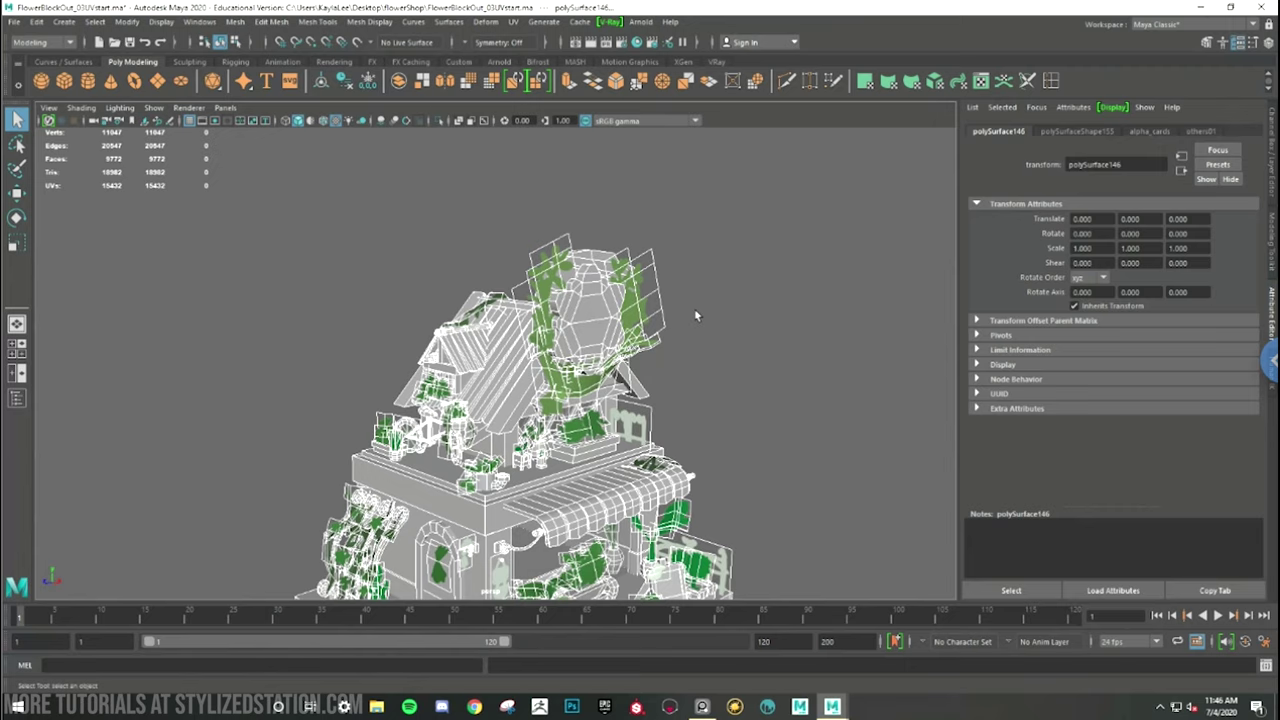
{"action": "scroll", "coordinate": [613, 321], "scroll_direction": "up", "scroll_amount": 5}
{"action": "left_click", "coordinate": [828, 325]}
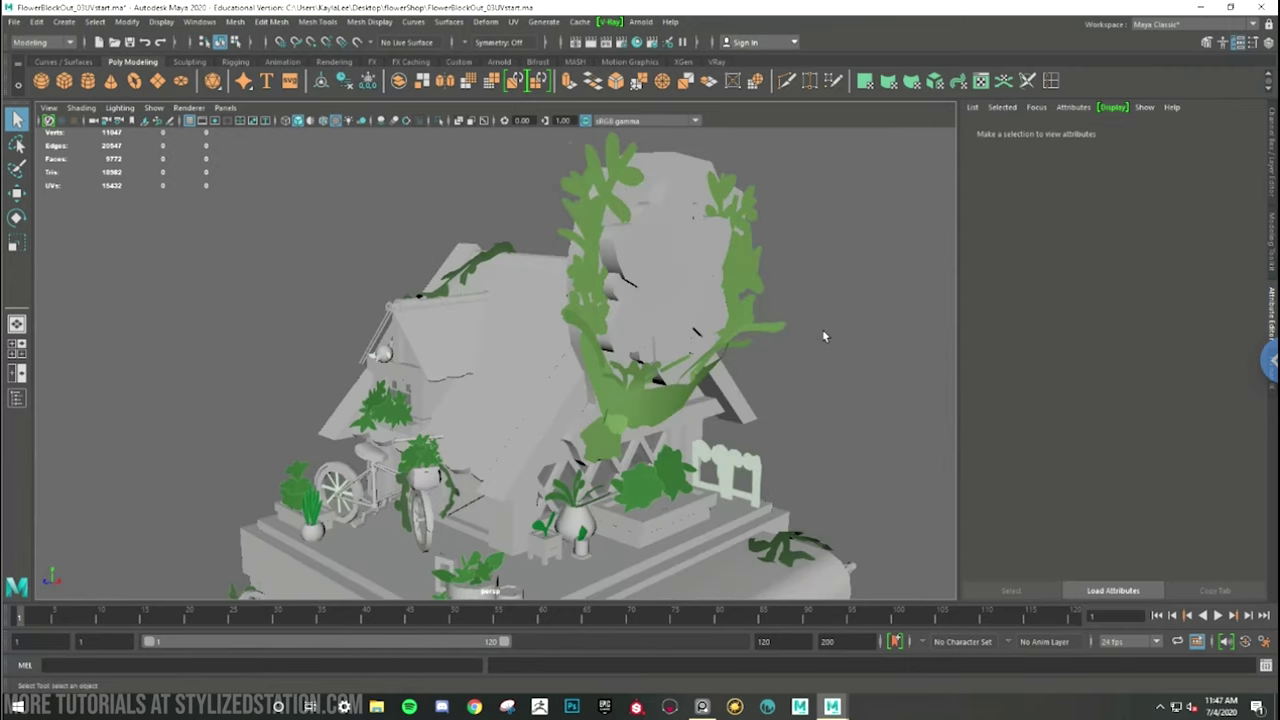
- Examine the alpha cards placed on the sign, upper-floor planters, bench, vine trellis and door of the flower shop
{"action": "left_click_drag", "start_coordinate": [876, 304], "coordinate": [645, 390], "text": "alt"}
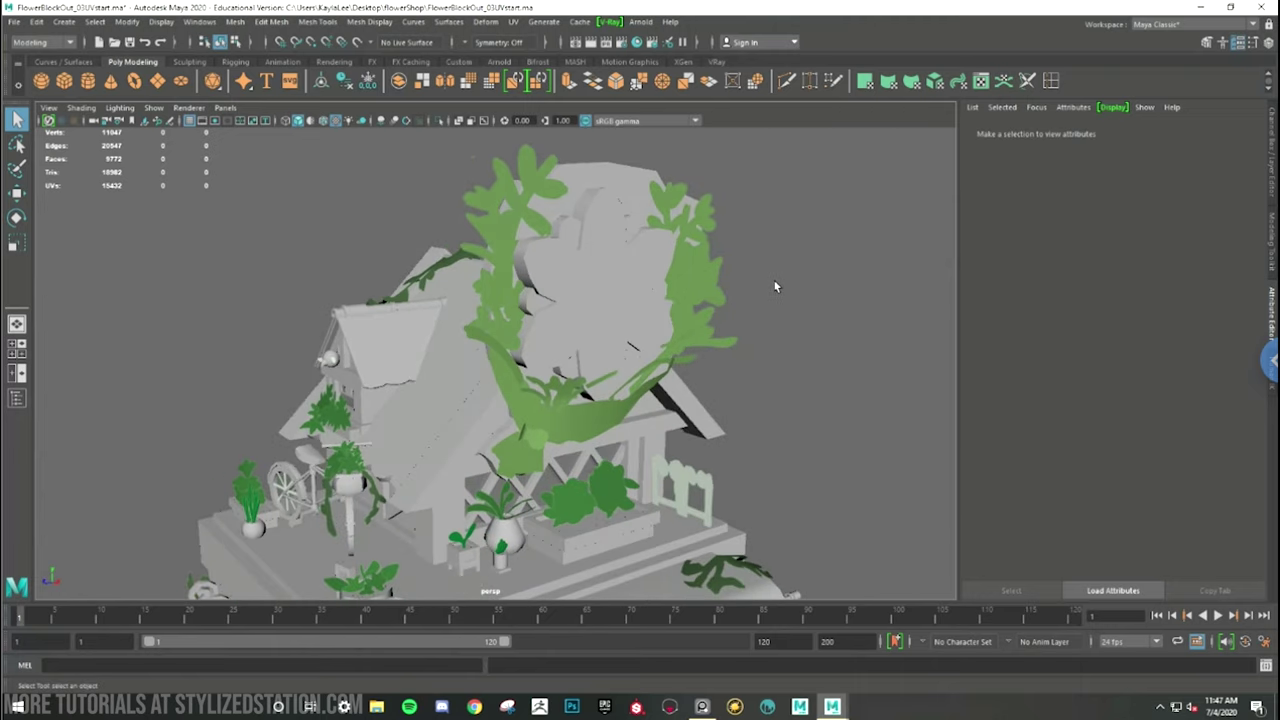
{"action": "left_click_drag", "start_coordinate": [775, 287], "coordinate": [631, 368], "text": "alt"}
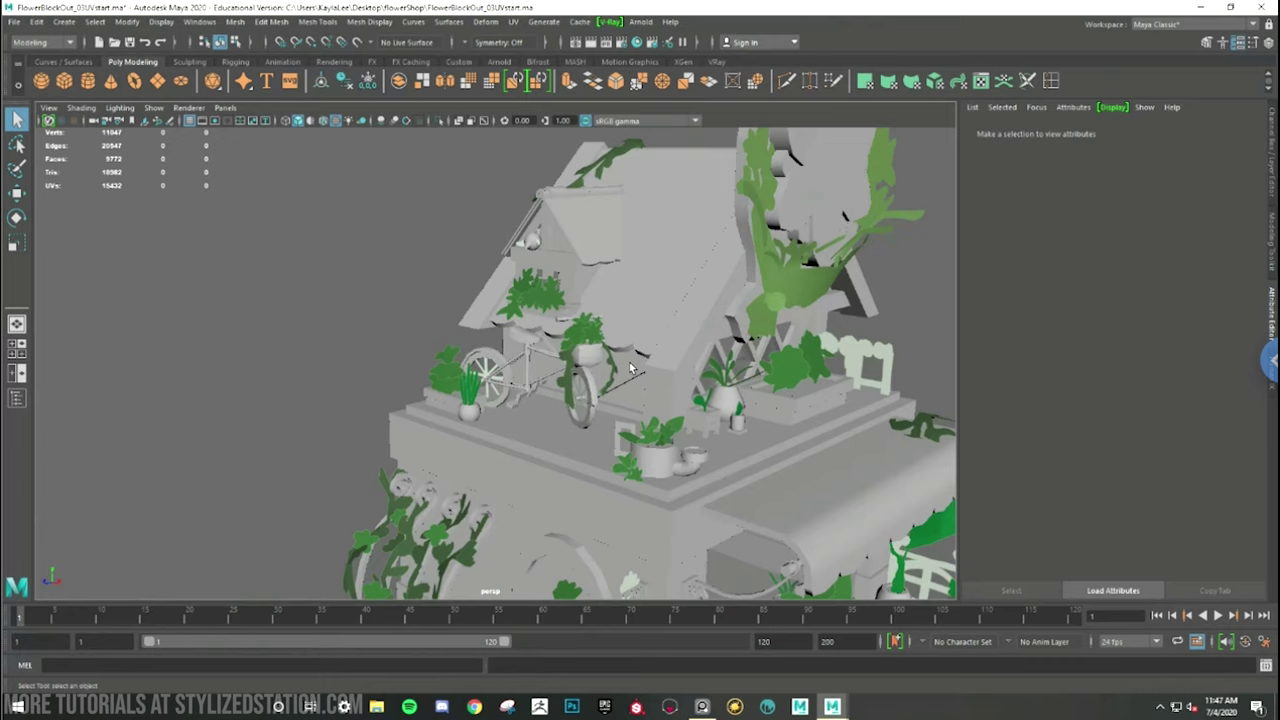
{"action": "scroll", "coordinate": [629, 368], "scroll_direction": "up", "scroll_amount": 5}
{"action": "middle_click_drag", "start_coordinate": [634, 371], "coordinate": [449, 347], "text": "alt"}
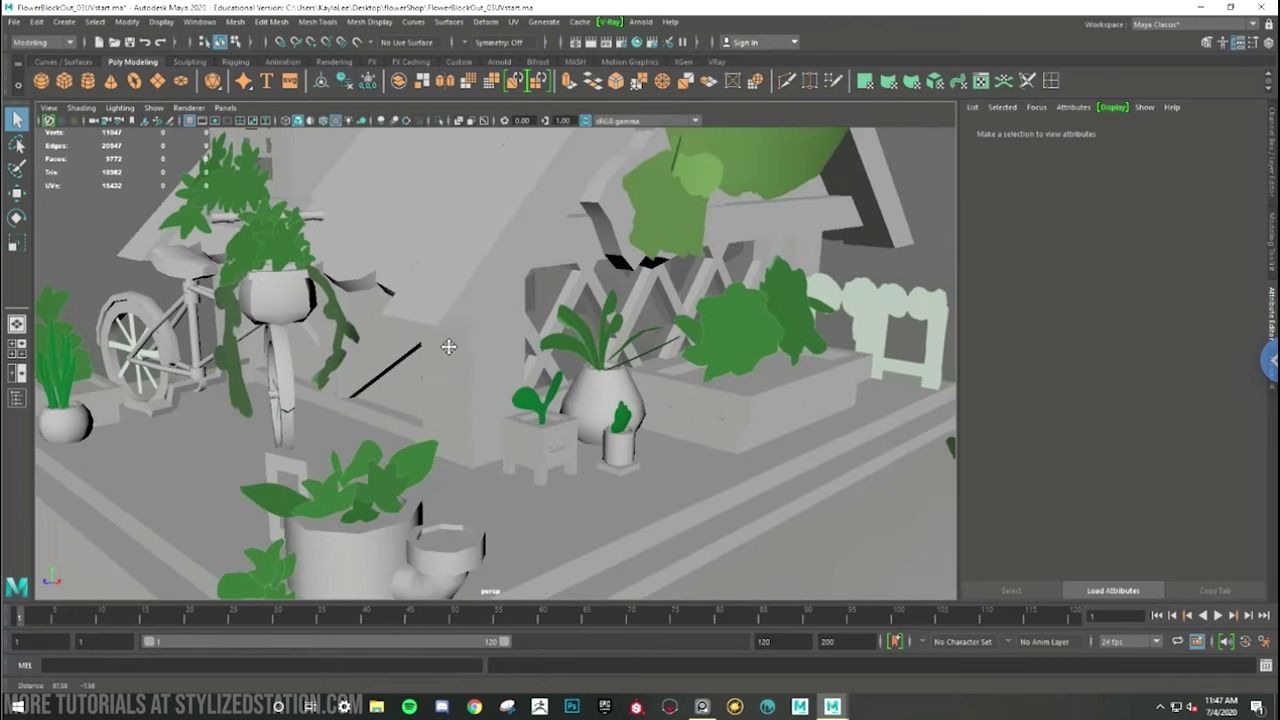
{"action": "scroll", "coordinate": [368, 393], "scroll_direction": "down", "scroll_amount": 2}
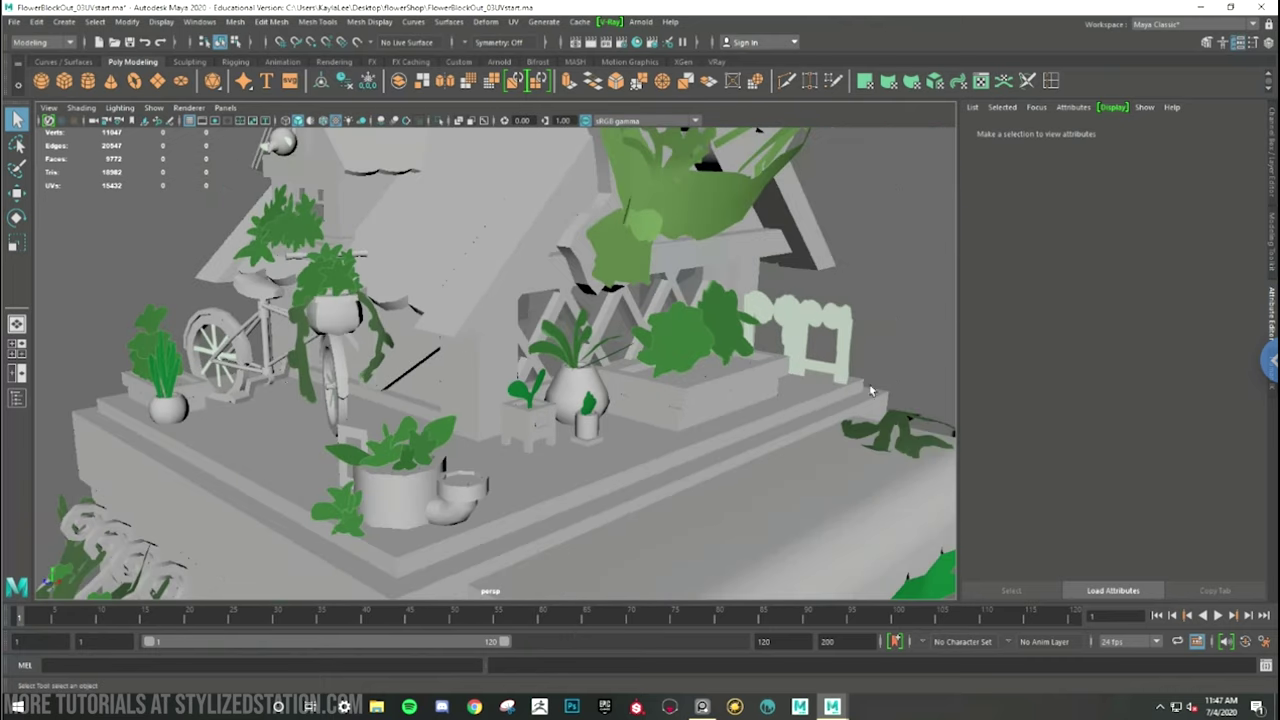
{"action": "left_click_drag", "start_coordinate": [795, 464], "coordinate": [720, 306], "text": "alt"}
{"action": "middle_click_drag", "start_coordinate": [720, 306], "coordinate": [725, 250], "text": "alt"}
{"action": "middle_click_drag", "start_coordinate": [786, 425], "coordinate": [803, 371], "text": "alt"}
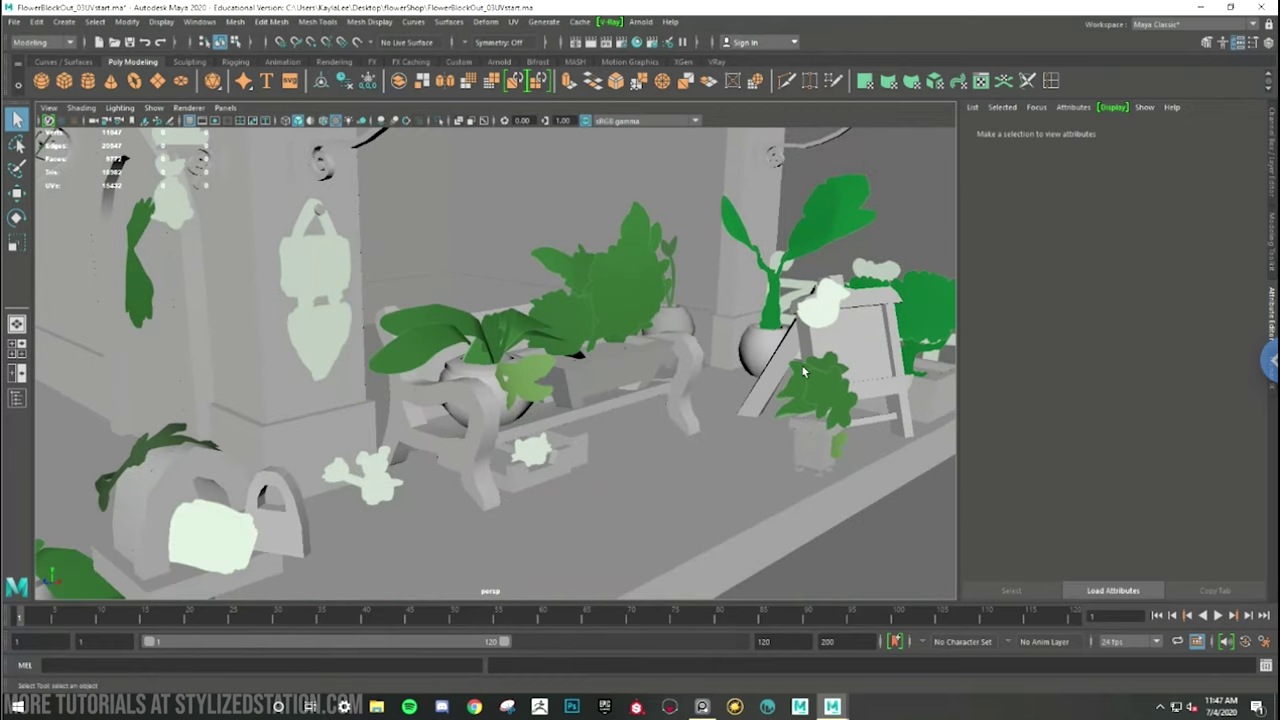
{"action": "left_click_drag", "start_coordinate": [430, 407], "coordinate": [401, 449], "text": "alt"}
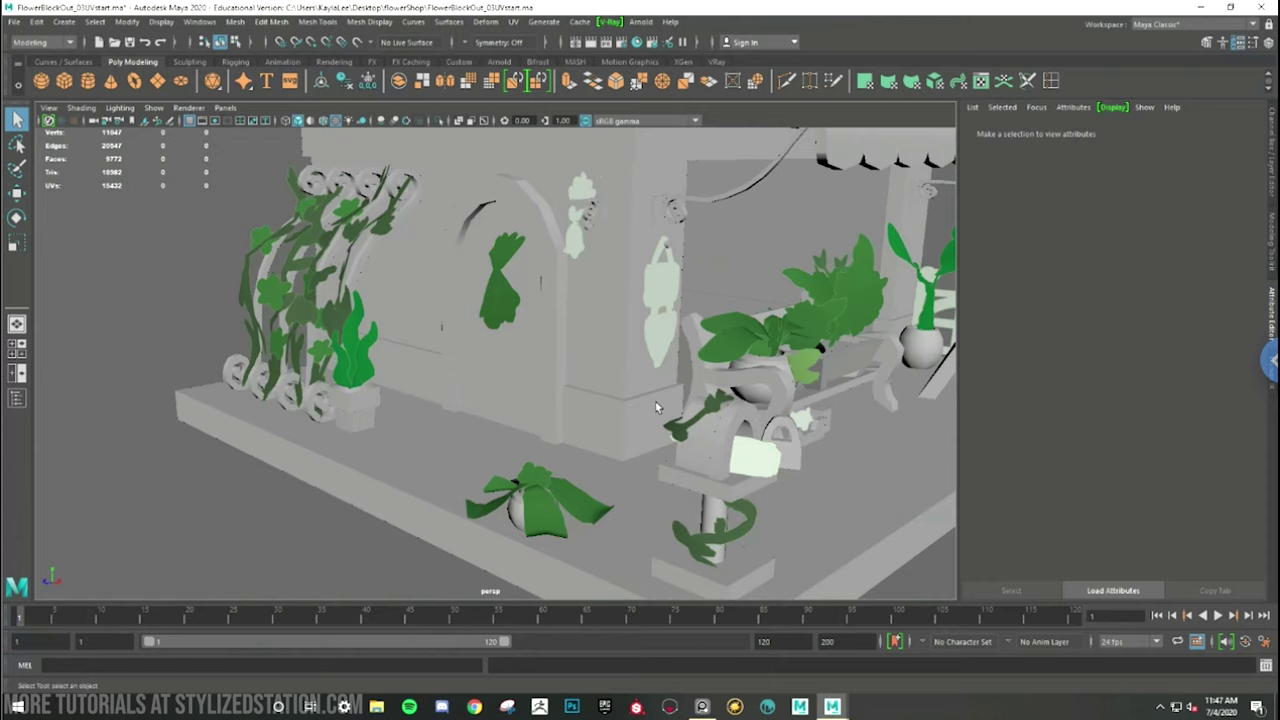
{"action": "left_click_drag", "start_coordinate": [730, 281], "coordinate": [608, 332], "text": "alt"}
{"action": "left_click_drag", "start_coordinate": [723, 417], "coordinate": [758, 405], "text": "alt"}
{"action": "scroll", "coordinate": [758, 405], "scroll_direction": "up", "scroll_amount": 10}
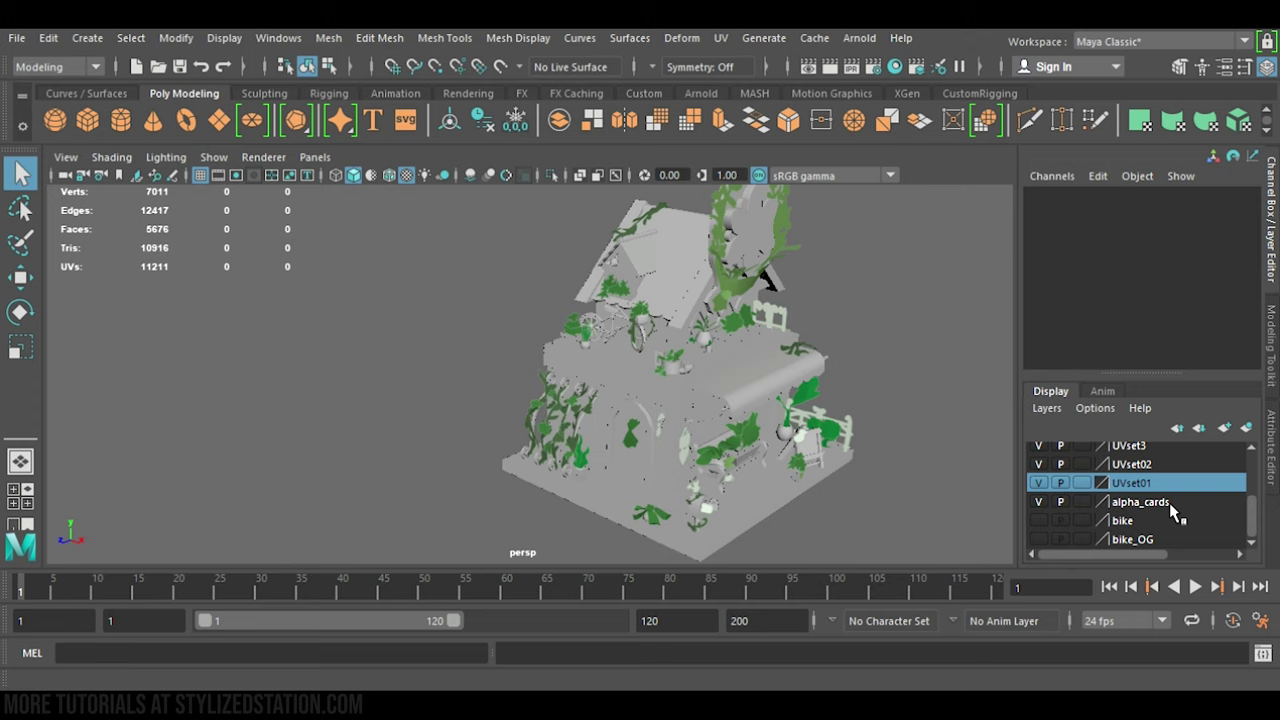
- Inspect the whole model's wireframe, and select the UVset01 layer's objects to review the awning, trellis, bench, mailbox and sign stand
{"action": "left_click_drag", "start_coordinate": [877, 272], "coordinate": [390, 562]}
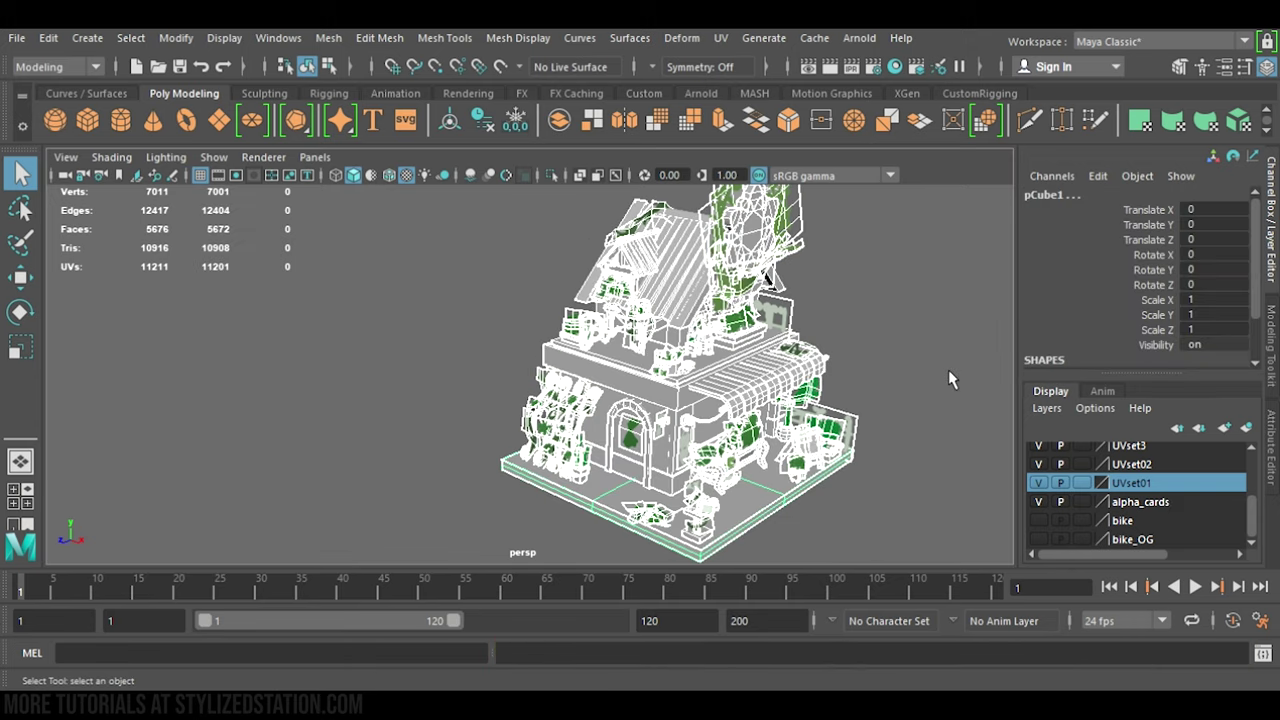
{"action": "left_click", "coordinate": [950, 378]}
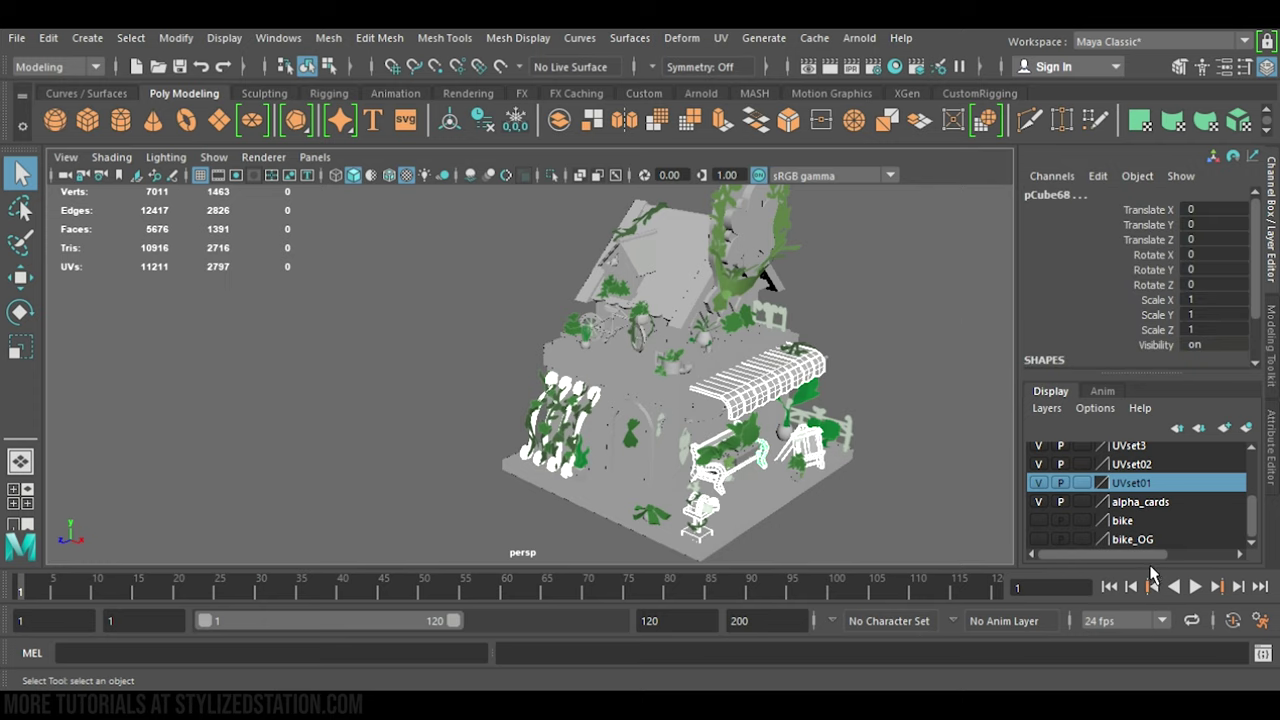
{"action": "mouse_move", "coordinate": [810, 330]}
{"action": "left_mouse_down", "text": "alt"}
{"action": "mouse_move", "coordinate": [829, 285]}
{"action": "mouse_move", "coordinate": [834, 325]}
{"action": "left_mouse_up", "text": "alt"}
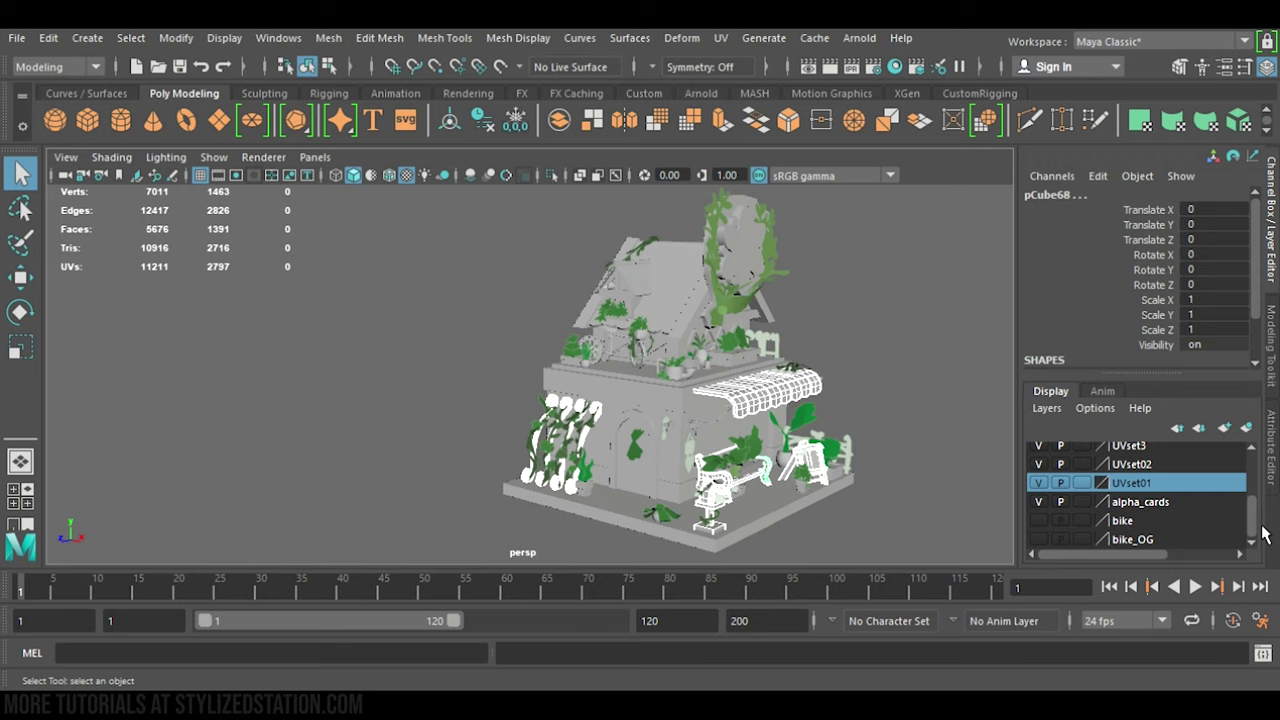
{"action": "left_click_drag", "start_coordinate": [1262, 535], "coordinate": [1265, 510]}
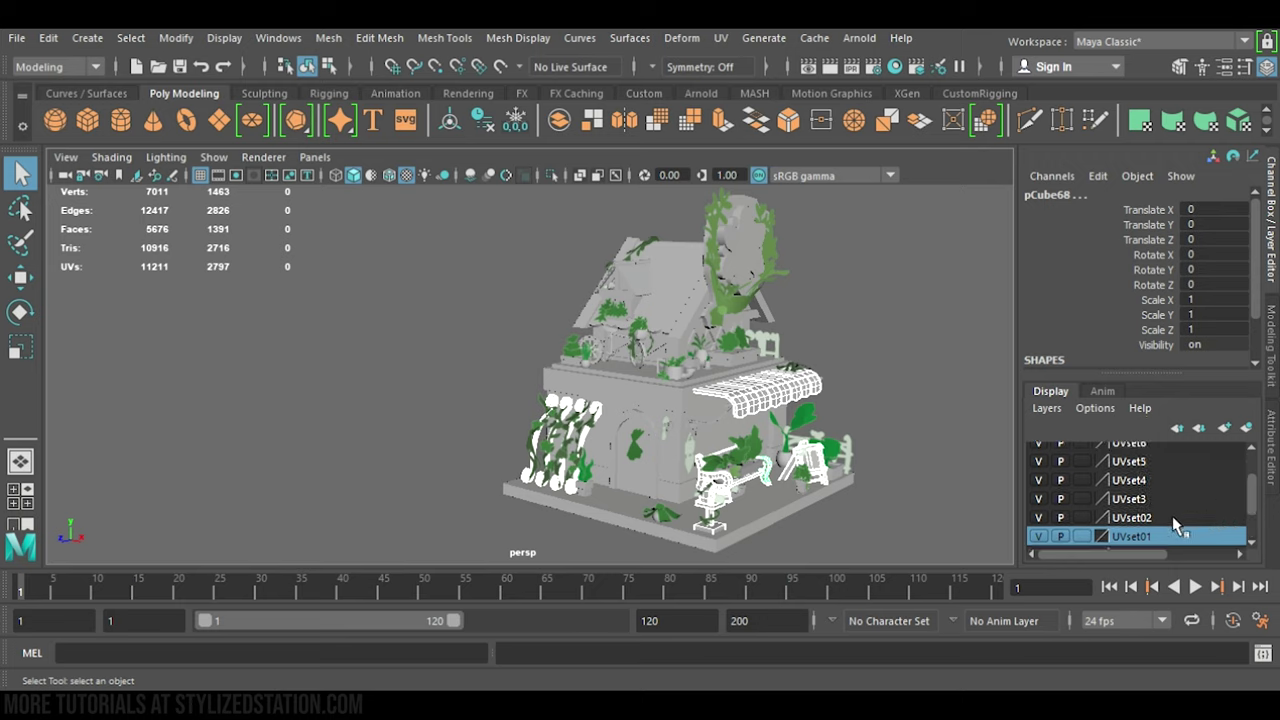
{"action": "right_click_drag", "start_coordinate": [830, 438], "coordinate": [1055, 398], "text": "alt"}
{"action": "middle_click_drag", "start_coordinate": [831, 411], "coordinate": [783, 340], "text": "alt"}
{"action": "right_click_drag", "start_coordinate": [772, 382], "coordinate": [919, 353], "text": "alt"}
{"action": "left_click_drag", "start_coordinate": [921, 362], "coordinate": [865, 372], "text": "alt"}
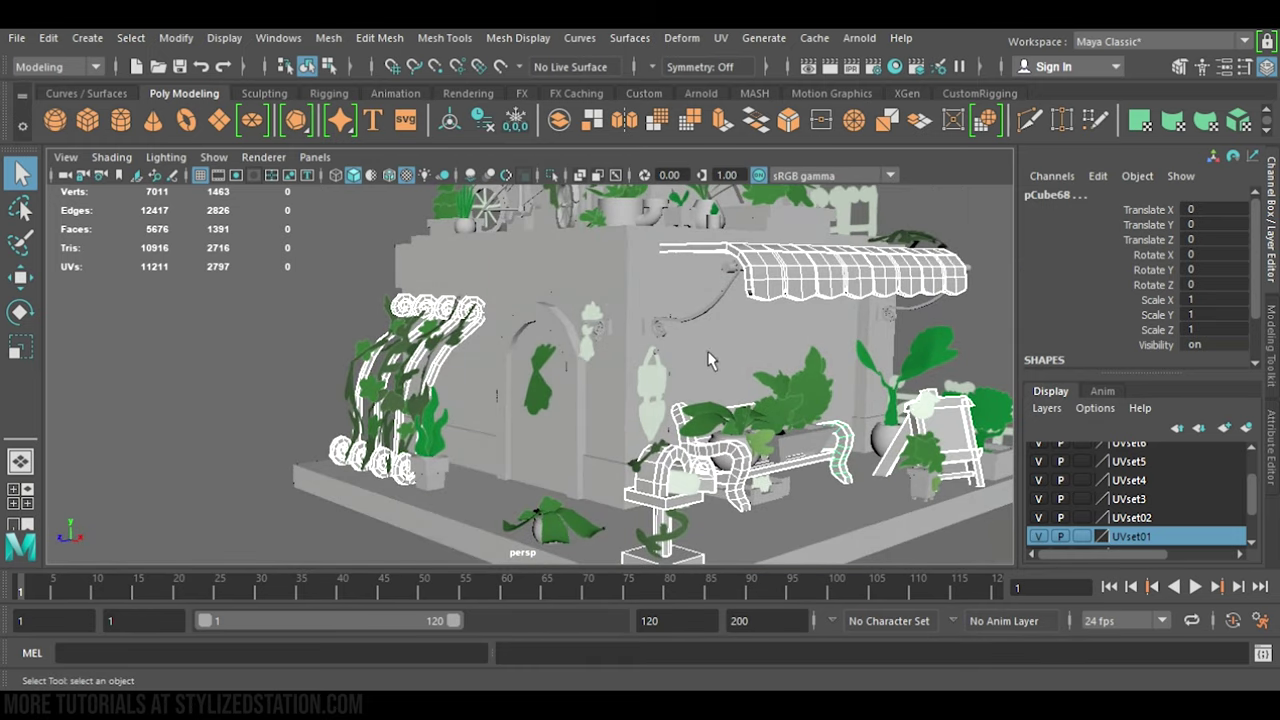
{"action": "right_click_drag", "start_coordinate": [809, 338], "coordinate": [706, 360], "text": "alt"}
{"action": "middle_click_drag", "start_coordinate": [706, 360], "coordinate": [799, 371], "text": "alt"}
- Select the UVset02 layer's objects and examine the bicycle, upper-floor barrel planter and awning supports from several sides
{"action": "left_click", "coordinate": [1155, 523]}
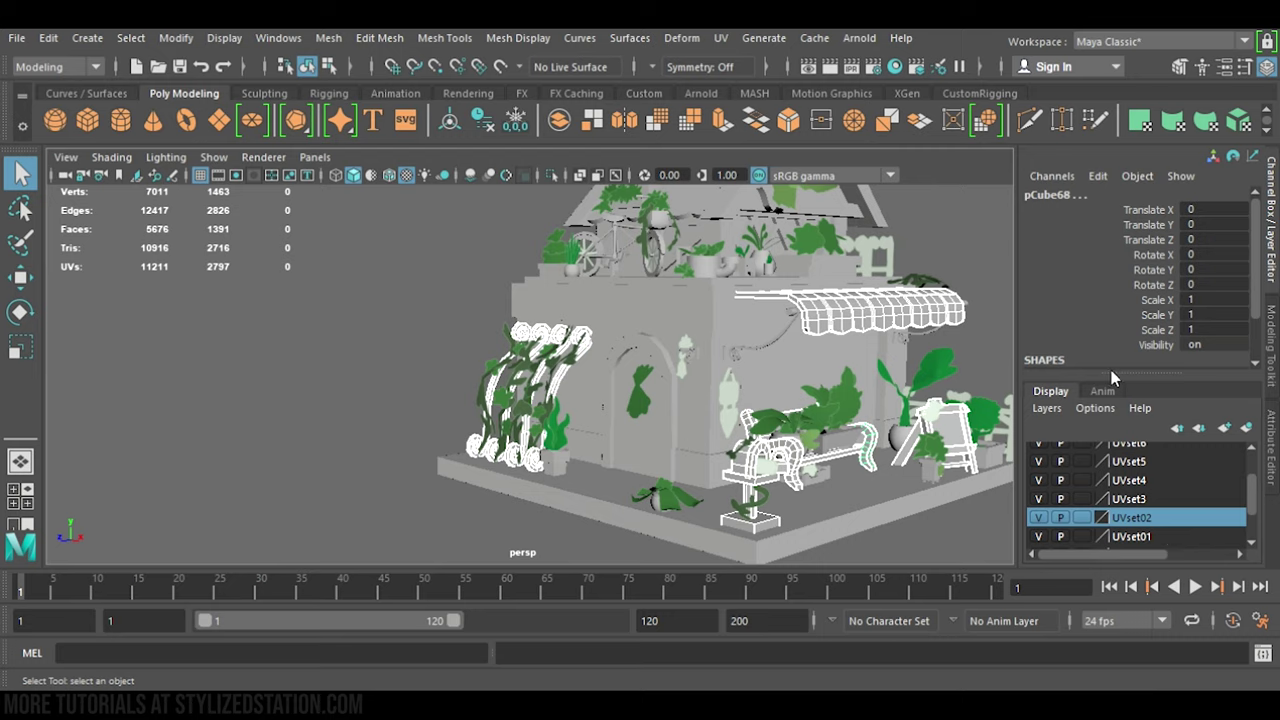
{"action": "left_click_drag", "start_coordinate": [725, 330], "coordinate": [808, 336], "text": "alt"}
{"action": "right_click_drag", "start_coordinate": [746, 372], "coordinate": [948, 332], "text": "alt"}
{"action": "middle_click_drag", "start_coordinate": [948, 332], "coordinate": [879, 300], "text": "alt"}
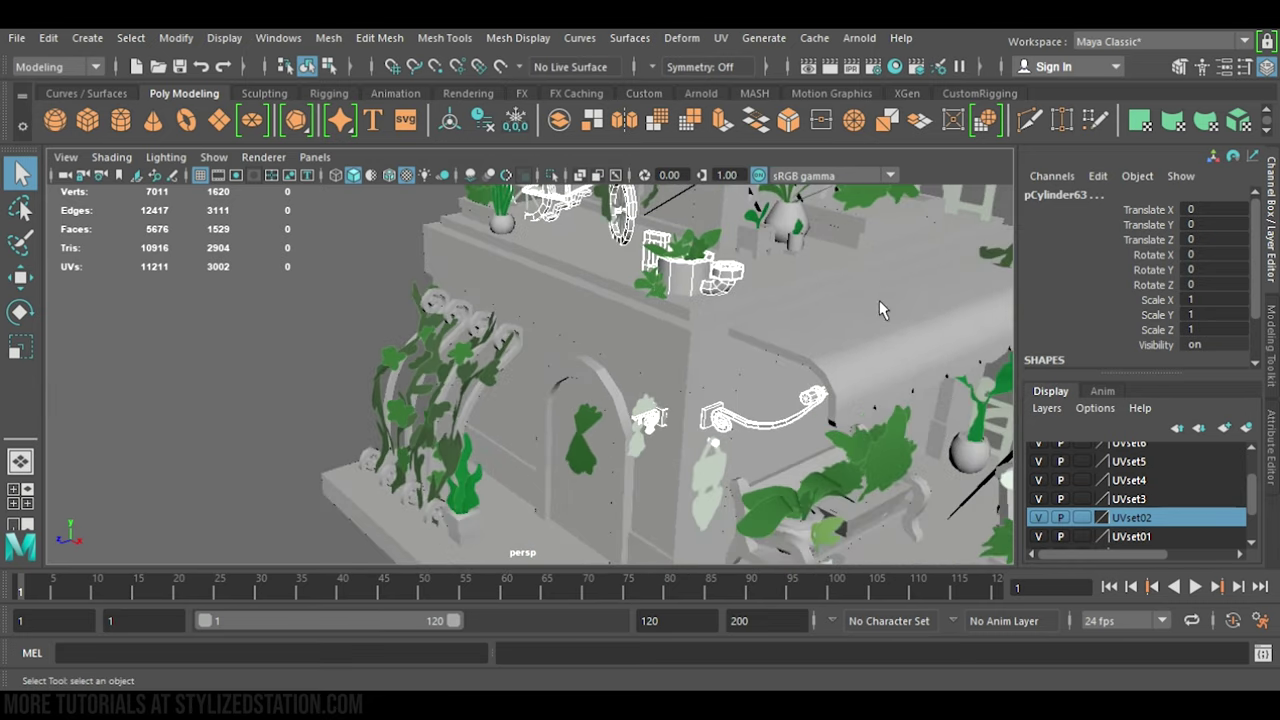
{"action": "left_click_drag", "start_coordinate": [695, 426], "coordinate": [724, 333], "text": "alt"}
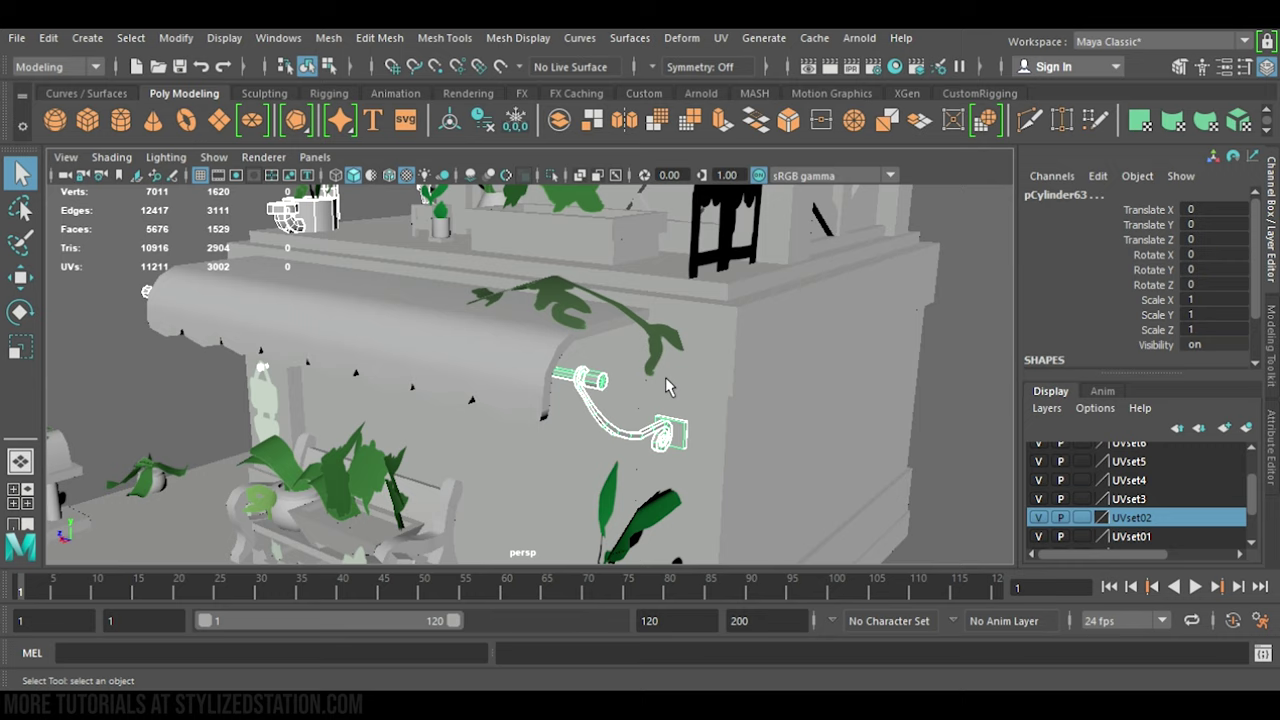
{"action": "left_click_drag", "start_coordinate": [598, 385], "coordinate": [816, 388], "text": "alt"}
{"action": "middle_click_drag", "start_coordinate": [816, 388], "coordinate": [846, 477], "text": "alt"}
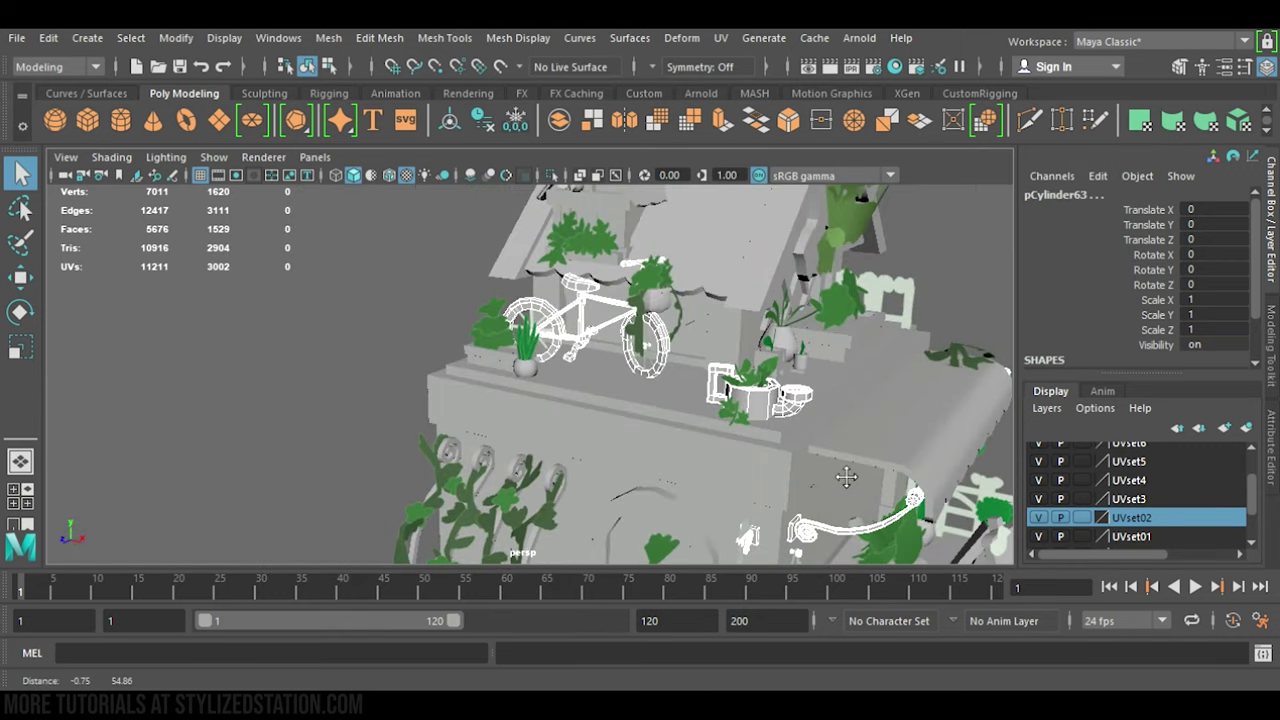
{"action": "left_click_drag", "start_coordinate": [846, 478], "coordinate": [875, 421], "text": "alt"}
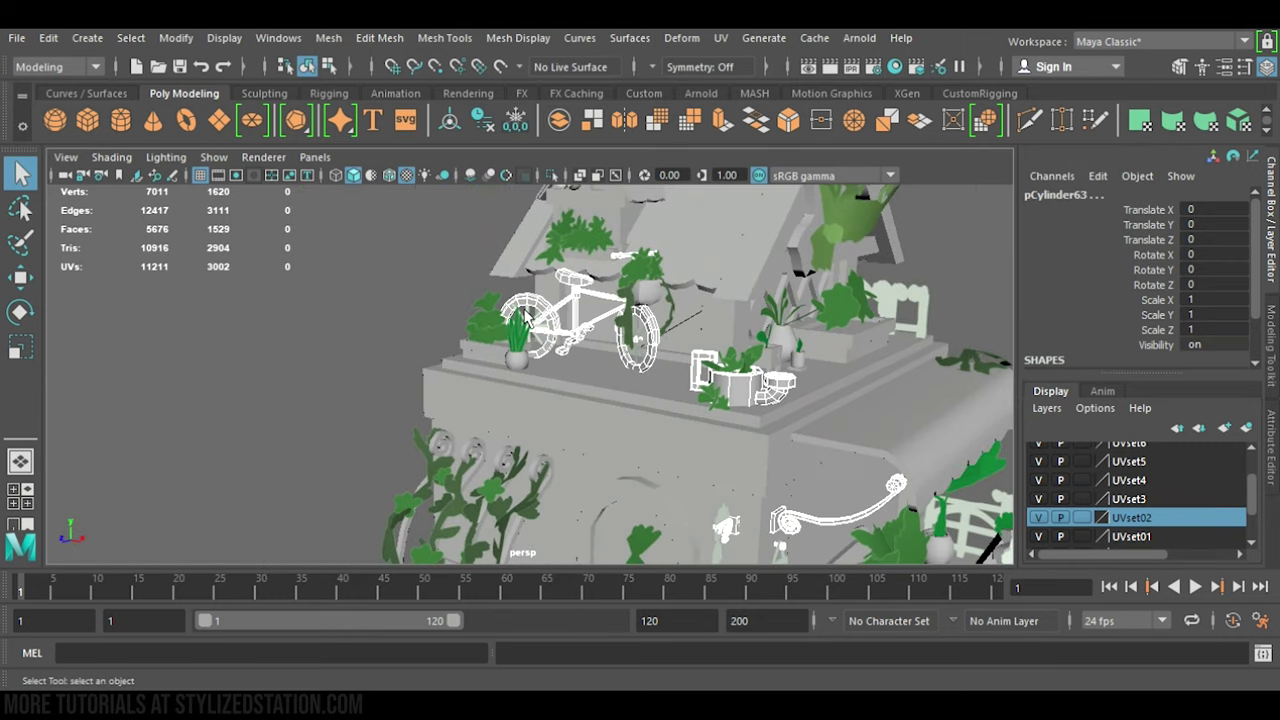
{"action": "right_click_drag", "start_coordinate": [775, 329], "coordinate": [708, 336], "text": "alt"}
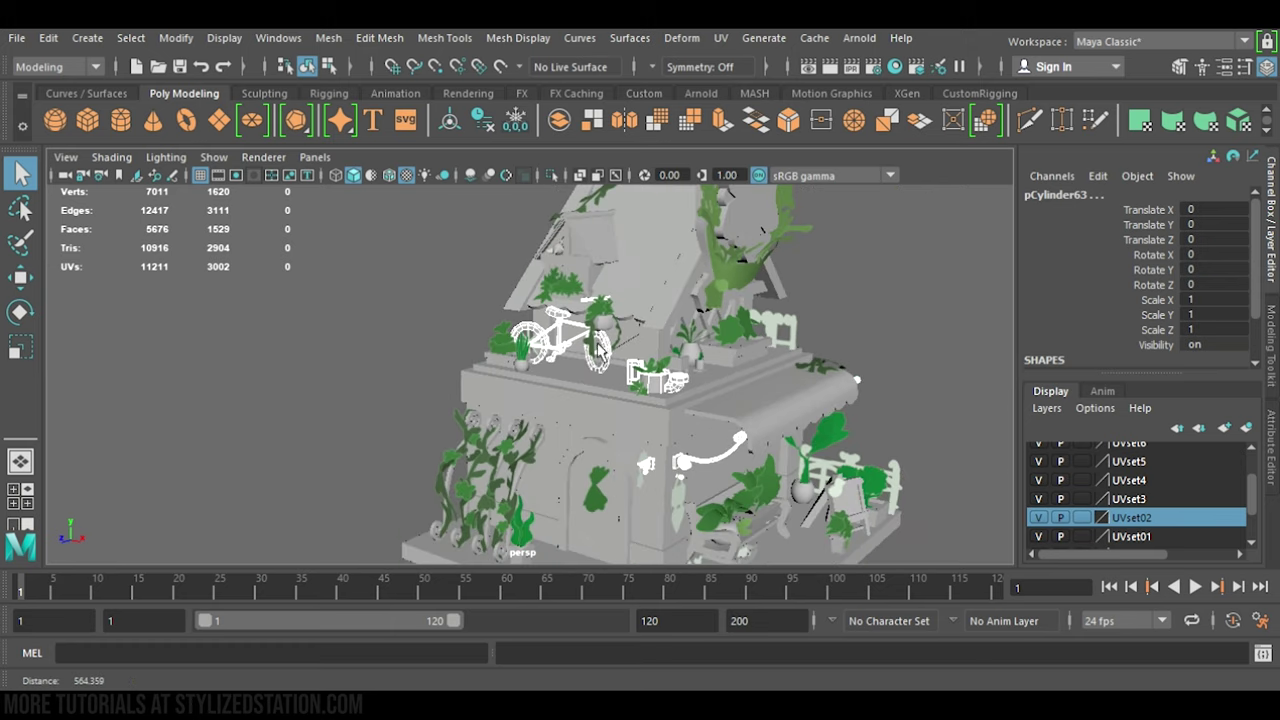
{"action": "middle_click_drag", "start_coordinate": [708, 336], "coordinate": [761, 325], "text": "alt"}
- Select the UVset3 layer's objects and examine the pots and planters around the ground-floor bench and sign stand
{"action": "left_click", "coordinate": [1169, 498]}
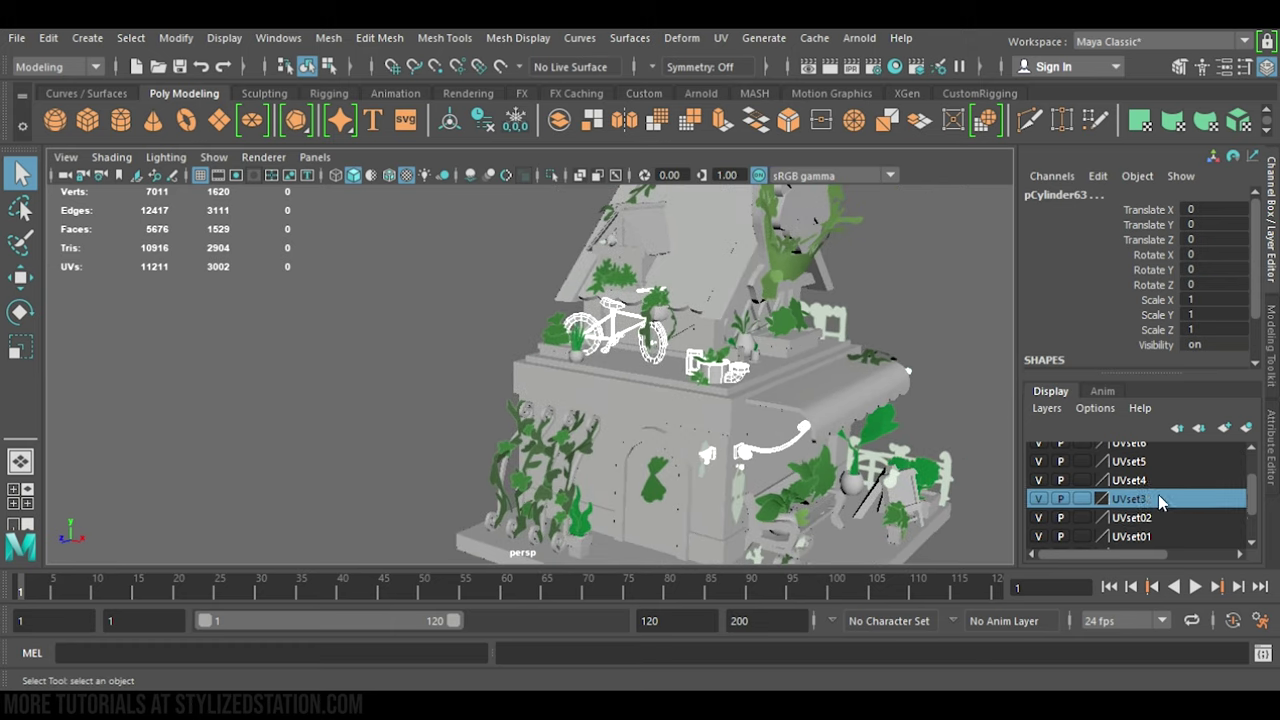
{"action": "left_click", "coordinate": [1174, 575]}
{"action": "right_click_drag", "start_coordinate": [866, 390], "coordinate": [800, 392], "text": "alt"}
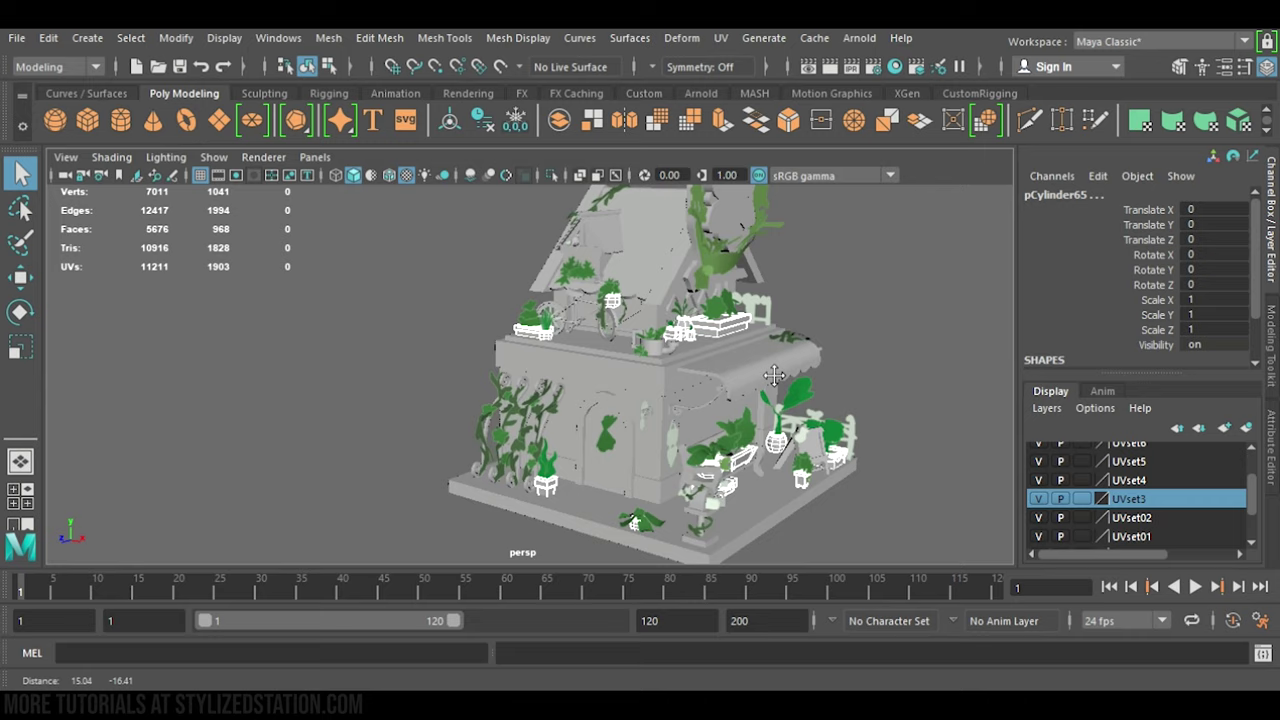
{"action": "middle_click_drag", "start_coordinate": [800, 392], "coordinate": [736, 330], "text": "alt"}
{"action": "right_click_drag", "start_coordinate": [748, 441], "coordinate": [1037, 412], "text": "alt"}
{"action": "middle_click_drag", "start_coordinate": [900, 425], "coordinate": [715, 412], "text": "alt"}
{"action": "right_click_drag", "start_coordinate": [715, 412], "coordinate": [800, 430], "text": "alt"}
{"action": "left_click_drag", "start_coordinate": [800, 430], "coordinate": [695, 418], "text": "alt"}
{"action": "middle_click_drag", "start_coordinate": [695, 418], "coordinate": [894, 338], "text": "alt"}
{"action": "right_click_drag", "start_coordinate": [890, 334], "coordinate": [796, 353], "text": "alt"}
{"action": "left_click_drag", "start_coordinate": [797, 360], "coordinate": [870, 358], "text": "alt"}
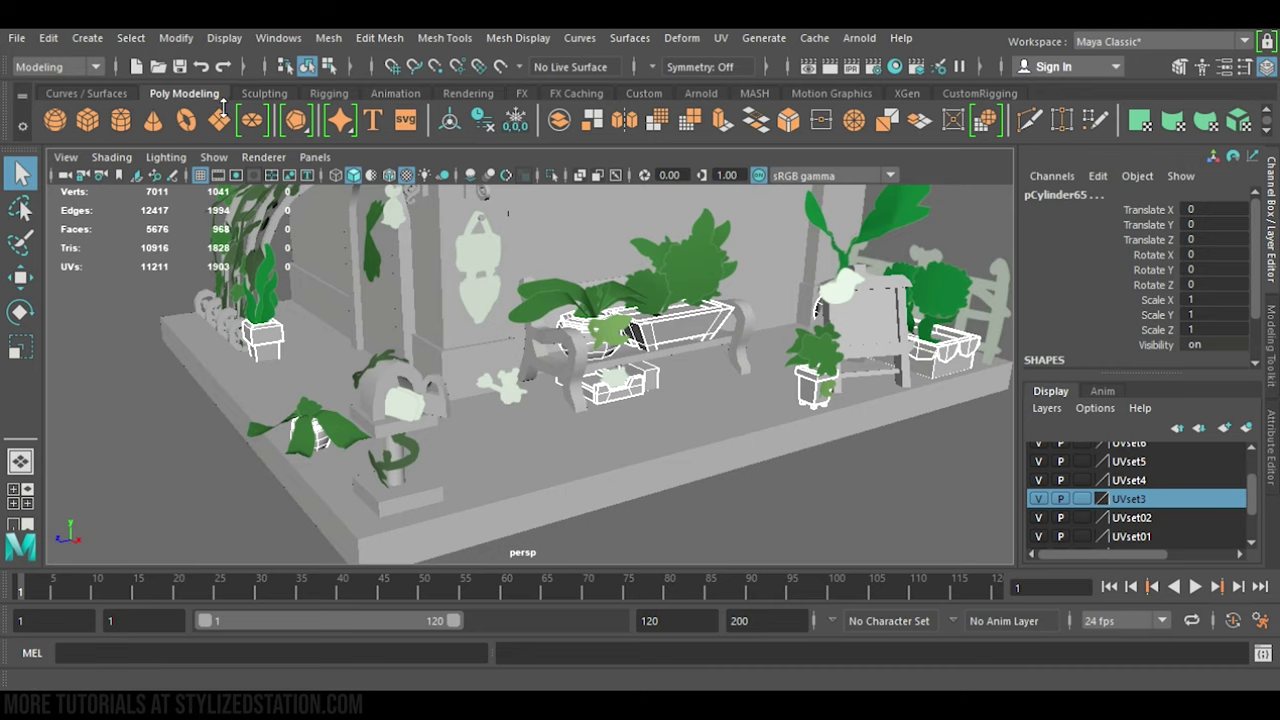
- Examine the UVset3 pots, hanging basket and planter boxes on the upper floor
{"action": "left_click_drag", "start_coordinate": [678, 286], "coordinate": [710, 345], "text": "alt"}
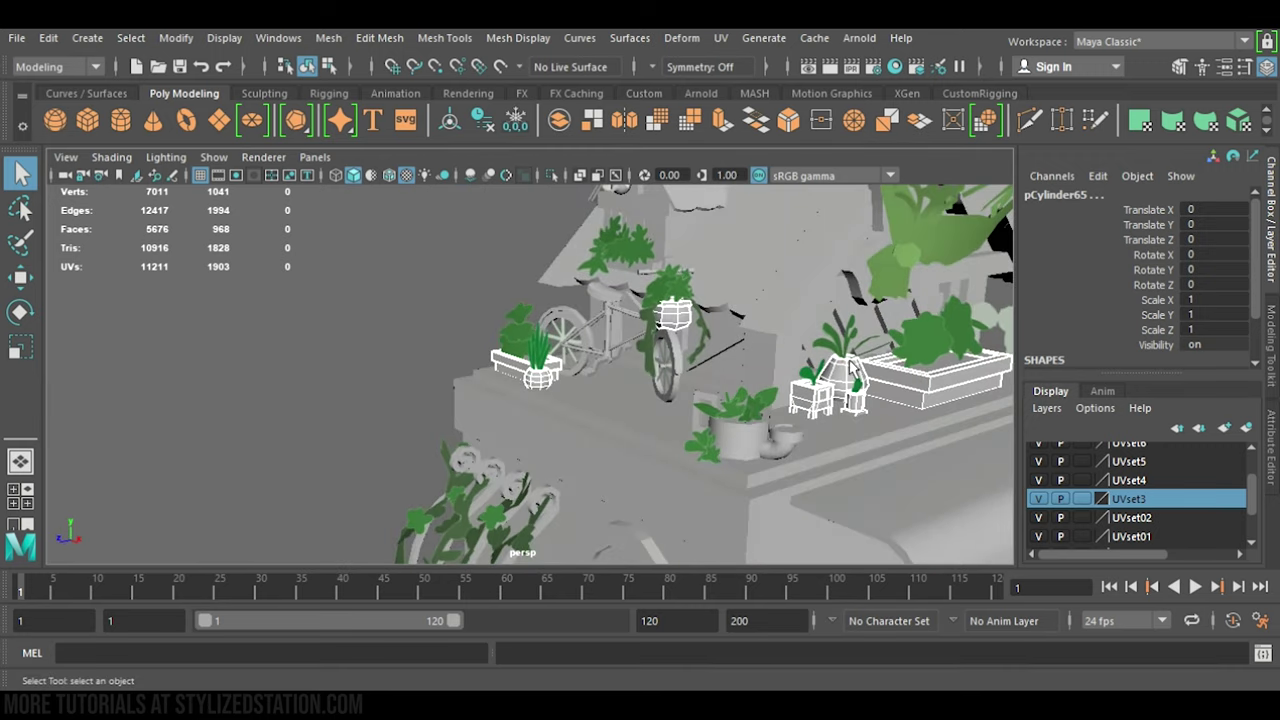
{"action": "left_click_drag", "start_coordinate": [849, 361], "coordinate": [715, 410], "text": "alt"}
{"action": "right_click_drag", "start_coordinate": [715, 410], "coordinate": [828, 416], "text": "alt"}
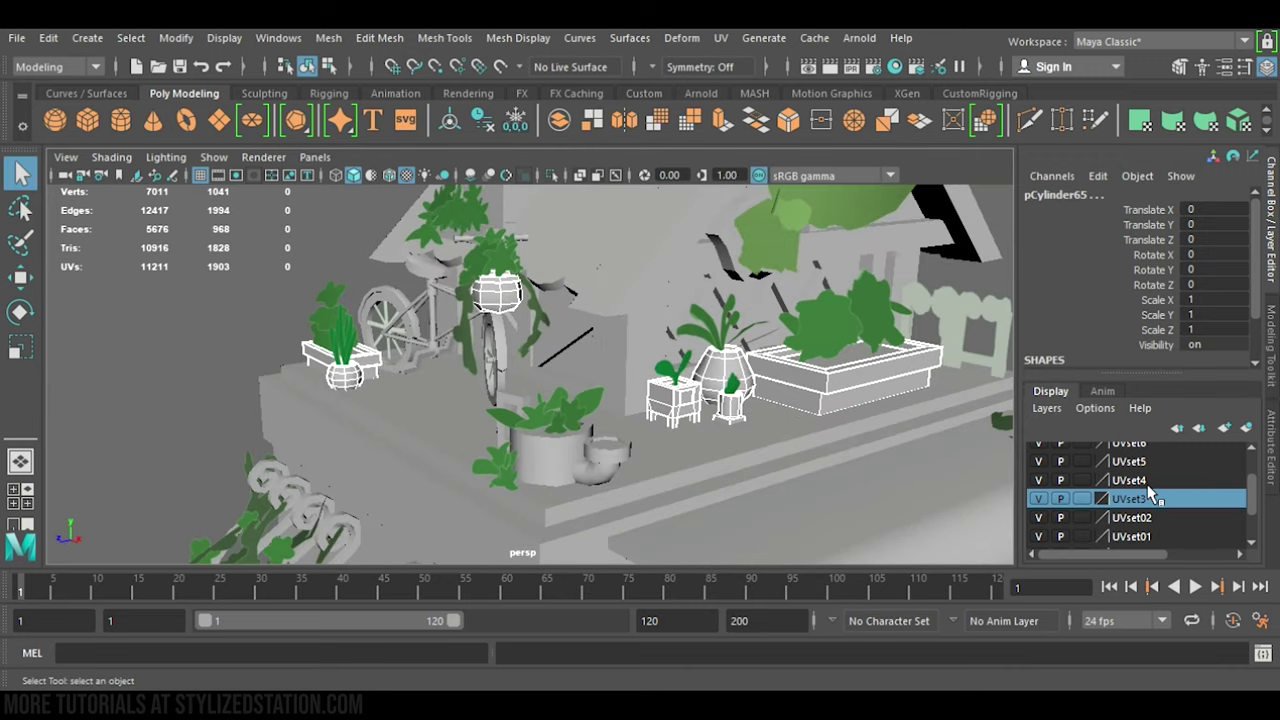
- Select the UVset4 layer's objects and review the large flower sign, clearing and restoring the selection
{"action": "left_click", "coordinate": [1149, 486]}
{"action": "left_click", "coordinate": [1186, 560]}
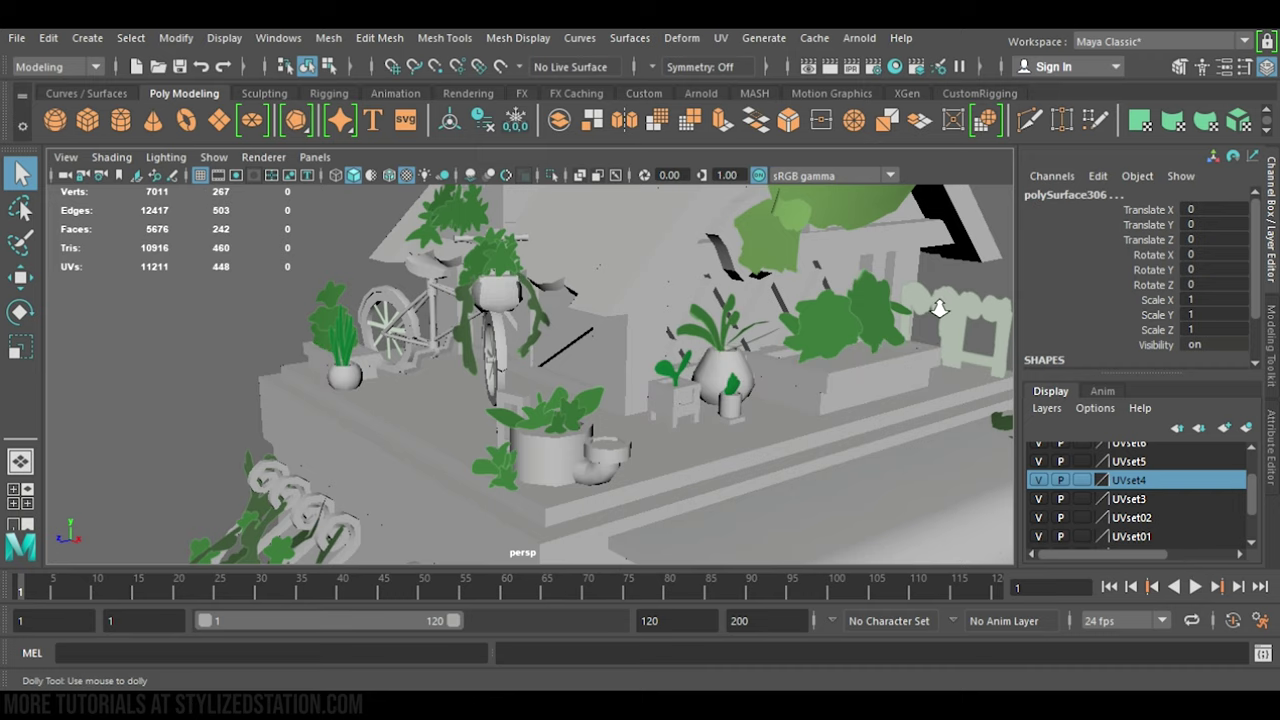
{"action": "right_click_drag", "start_coordinate": [937, 306], "coordinate": [706, 298], "text": "alt"}
{"action": "left_click_drag", "start_coordinate": [706, 305], "coordinate": [831, 385], "text": "alt"}
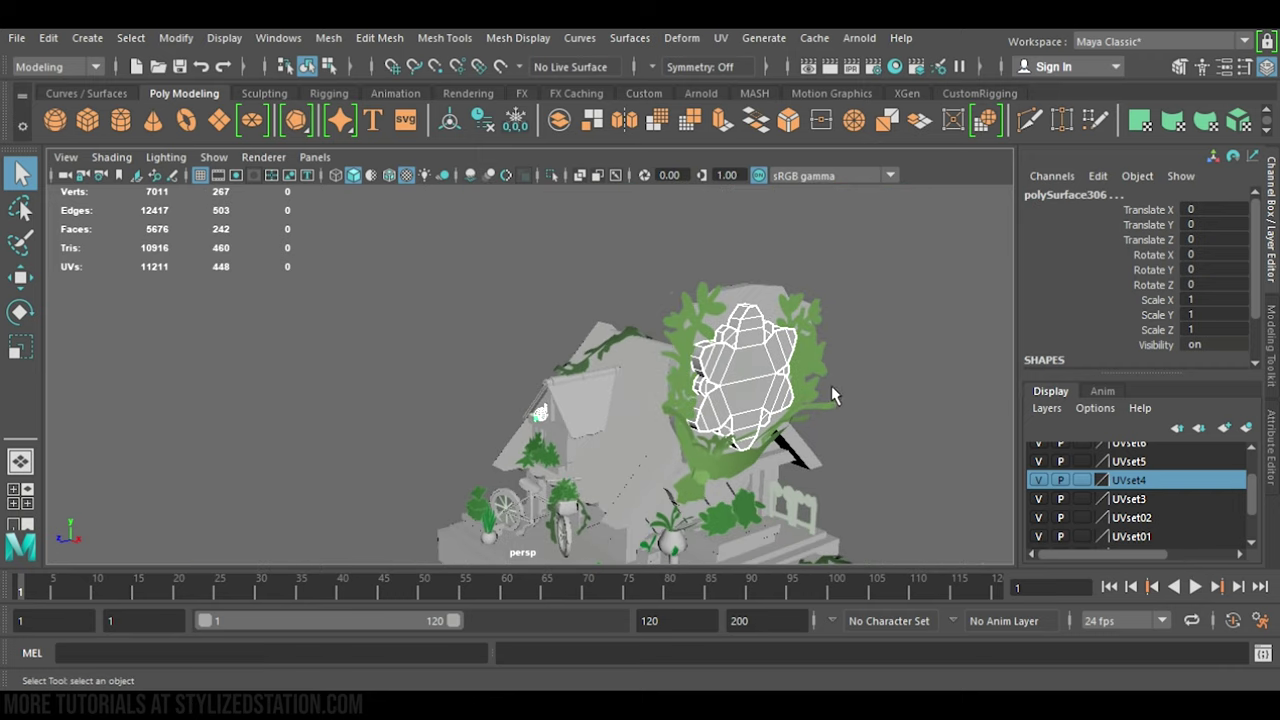
{"action": "left_click", "coordinate": [810, 311]}
{"action": "left_click", "coordinate": [830, 427]}
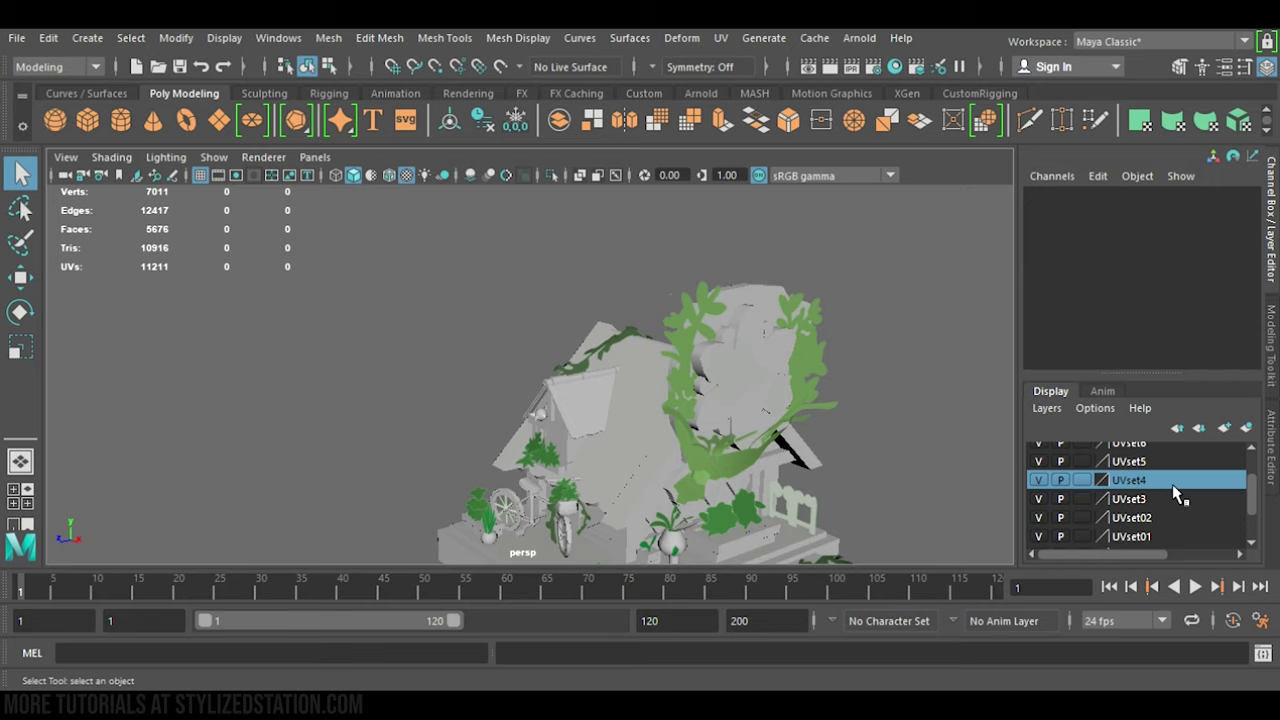
{"action": "left_click", "coordinate": [740, 406]}
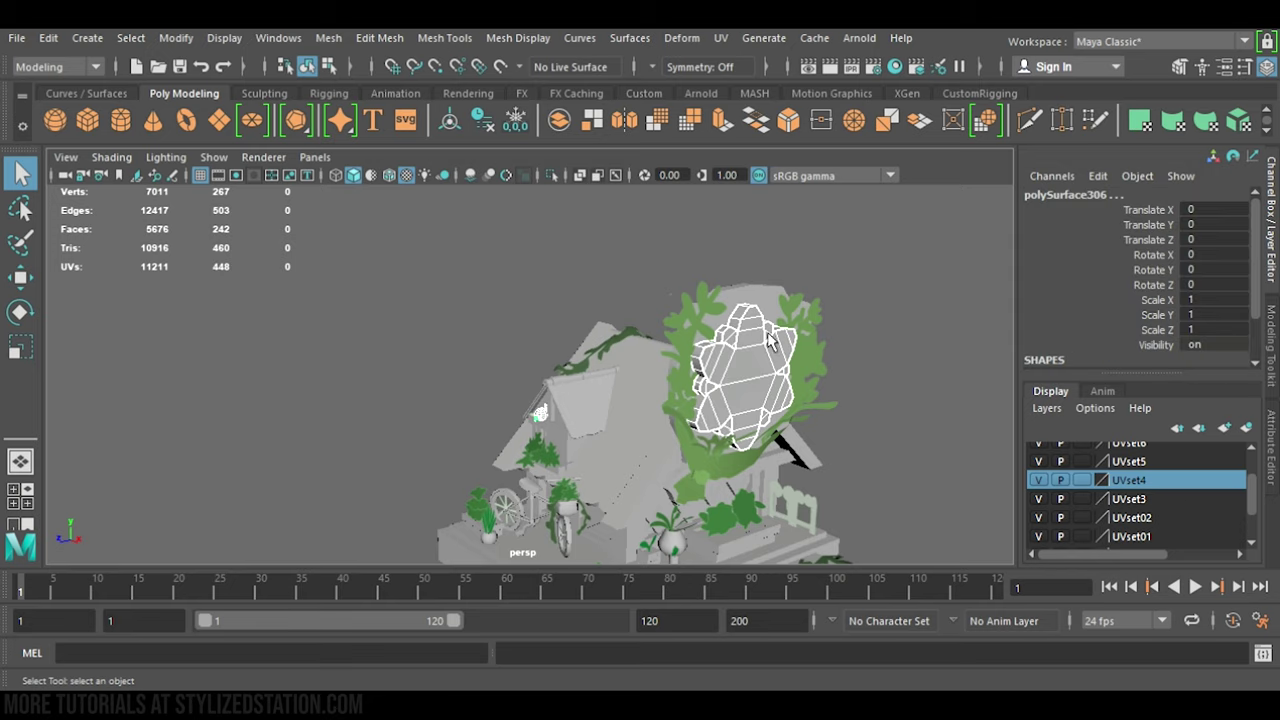
- Inspect the flower sign and the small dormer ornament from the side, front and farther out
{"action": "left_click_drag", "start_coordinate": [770, 340], "coordinate": [590, 483], "text": "alt"}
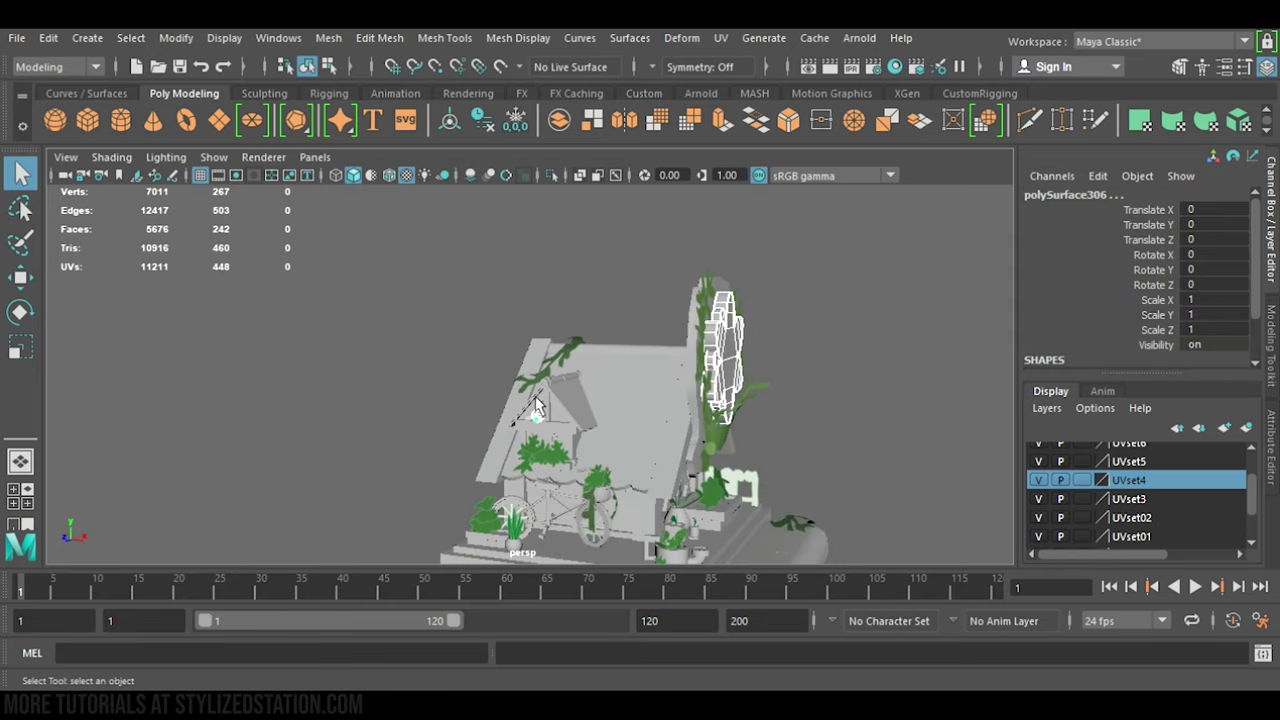
{"action": "left_click_drag", "start_coordinate": [757, 415], "coordinate": [716, 450], "text": "alt"}
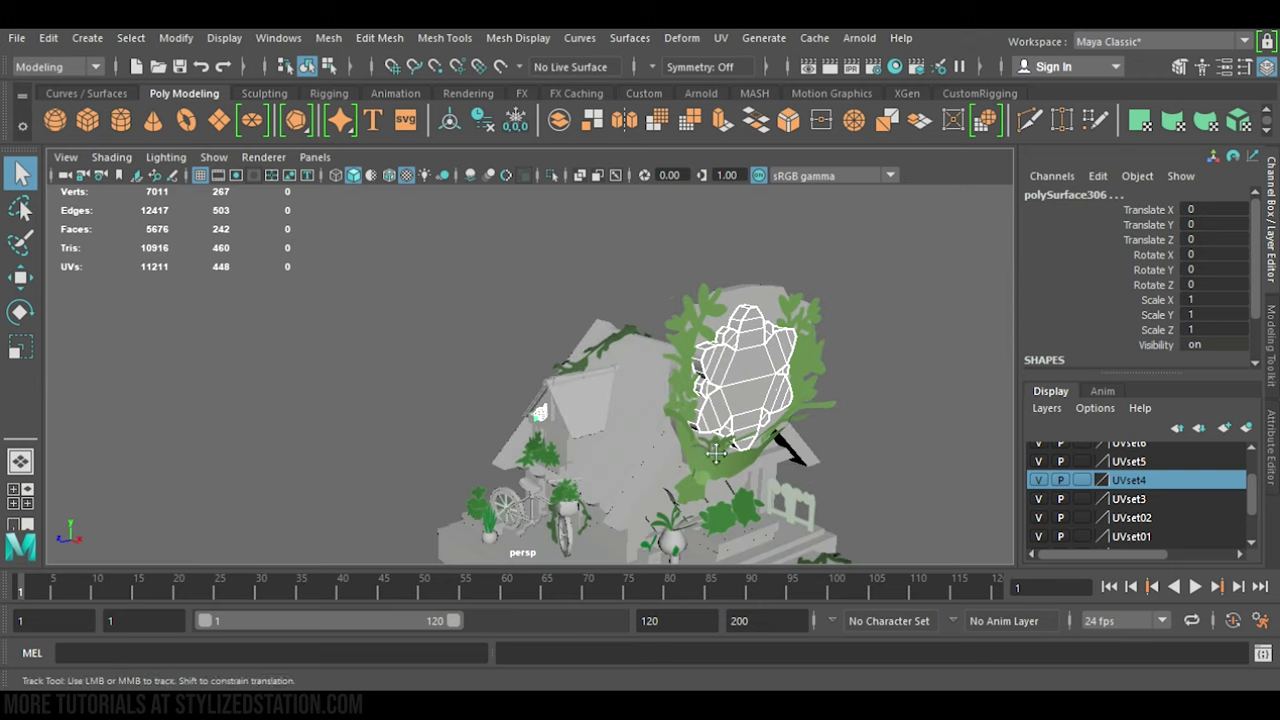
{"action": "middle_click_drag", "start_coordinate": [716, 453], "coordinate": [730, 324], "text": "alt"}
{"action": "right_click_drag", "start_coordinate": [730, 324], "coordinate": [590, 362], "text": "alt"}
{"action": "middle_click_drag", "start_coordinate": [698, 403], "coordinate": [816, 359], "text": "alt"}
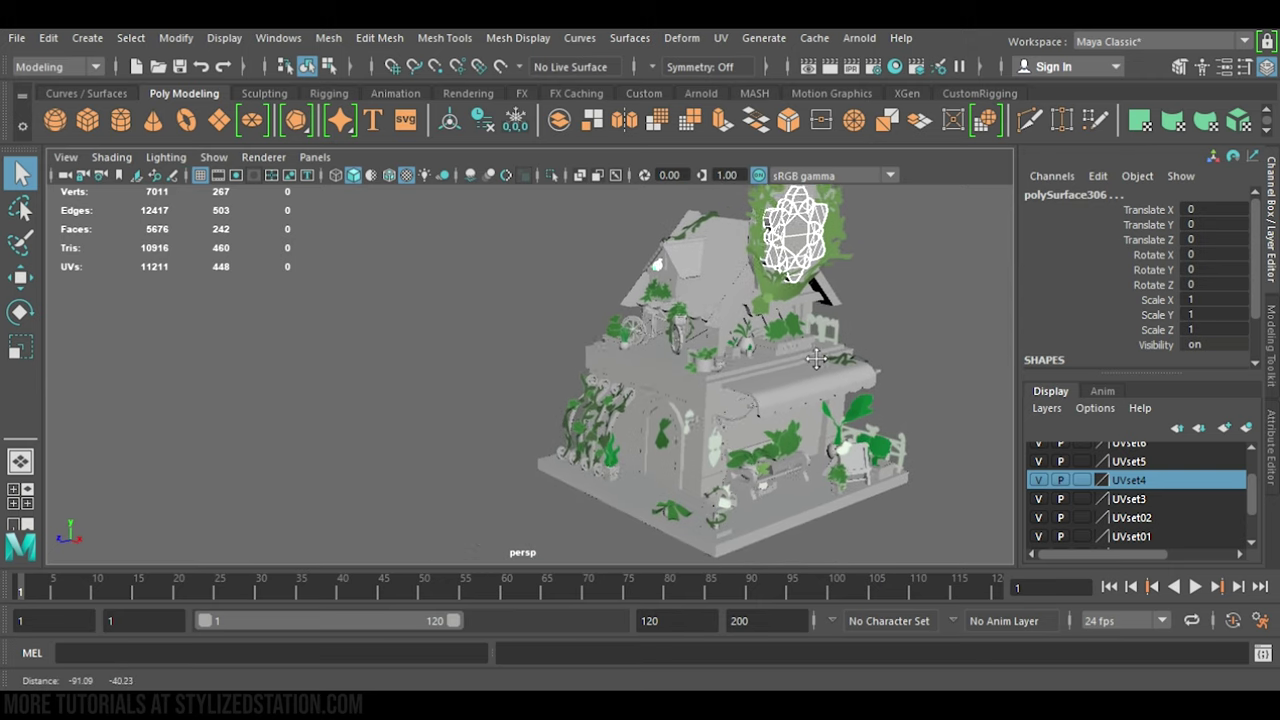
{"action": "right_click_drag", "start_coordinate": [816, 359], "coordinate": [928, 350], "text": "alt"}
{"action": "middle_click_drag", "start_coordinate": [928, 350], "coordinate": [864, 379], "text": "alt"}
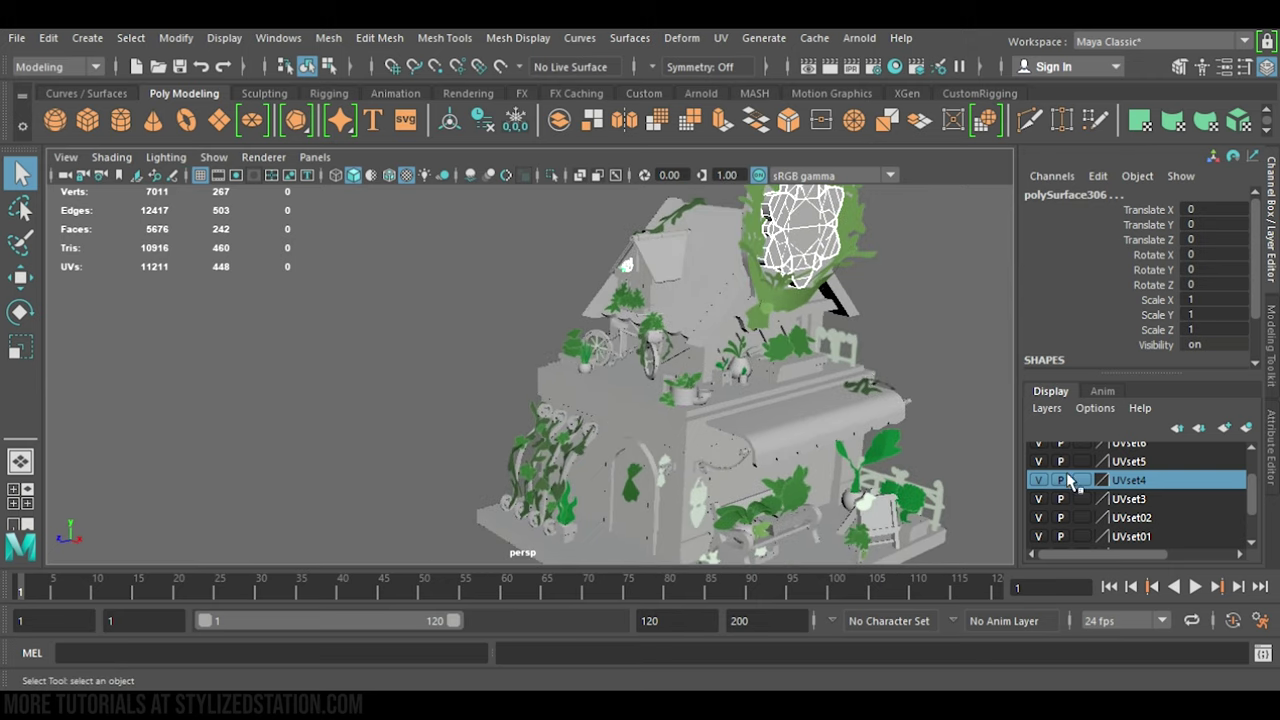
- Select the UVset5 layer's objects and examine the sign frame, upper-floor lattice, dormer railing and door arch
{"action": "left_click", "coordinate": [1155, 463]}
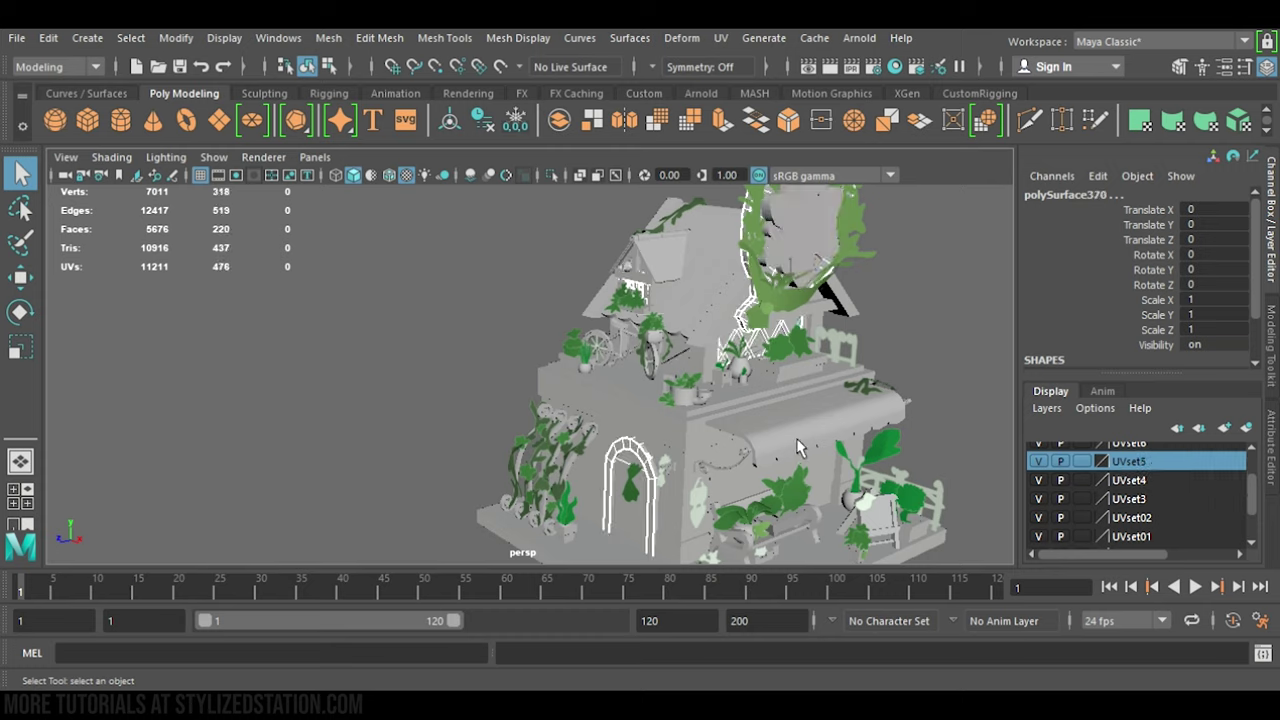
{"action": "left_click_drag", "start_coordinate": [800, 448], "coordinate": [875, 332], "text": "alt"}
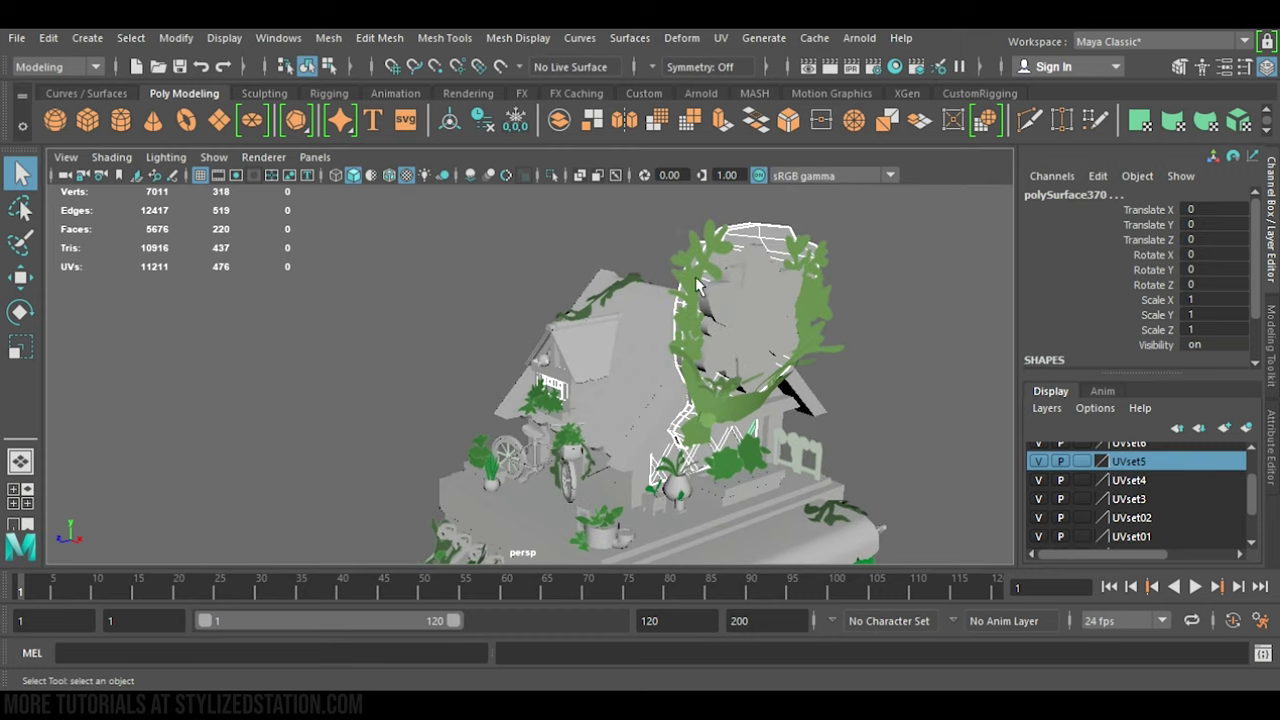
{"action": "right_click_drag", "start_coordinate": [690, 470], "coordinate": [988, 376], "text": "alt"}
{"action": "middle_click_drag", "start_coordinate": [853, 522], "coordinate": [806, 384], "text": "alt"}
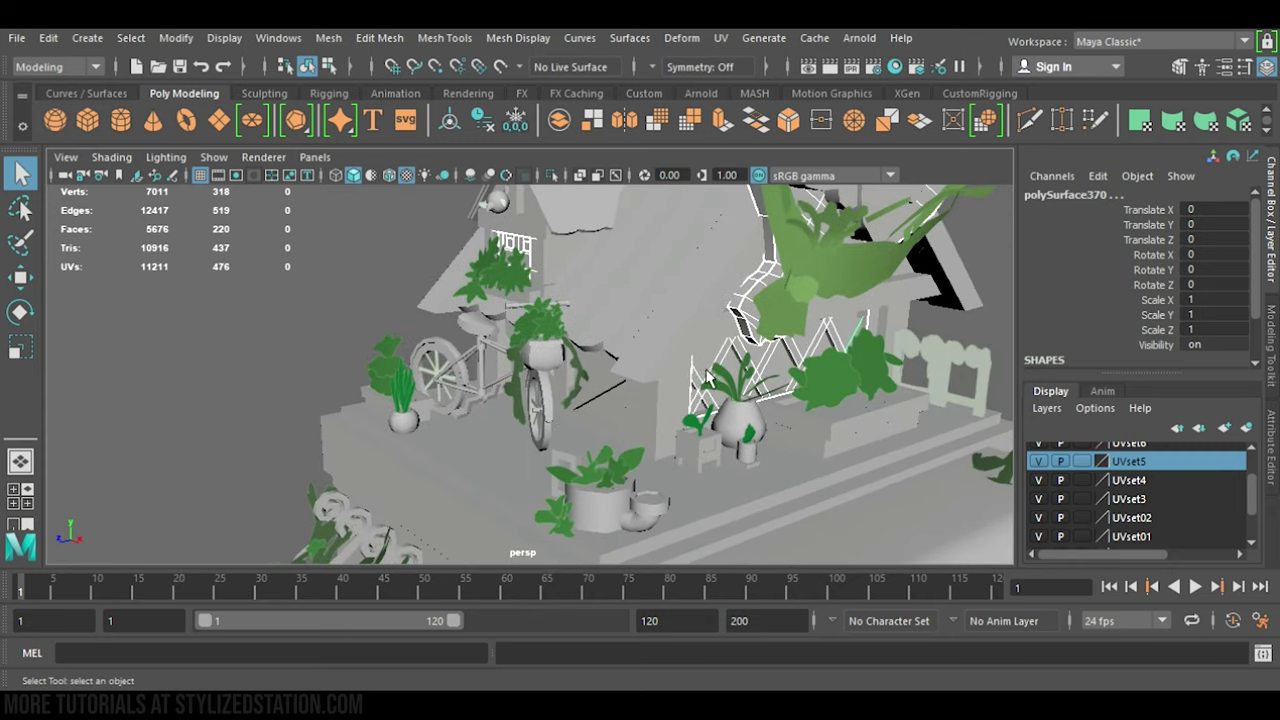
{"action": "left_click_drag", "start_coordinate": [706, 377], "coordinate": [672, 350], "text": "alt"}
{"action": "middle_click_drag", "start_coordinate": [896, 439], "coordinate": [712, 236], "text": "alt"}
{"action": "middle_click_drag", "start_coordinate": [842, 540], "coordinate": [784, 339], "text": "alt"}
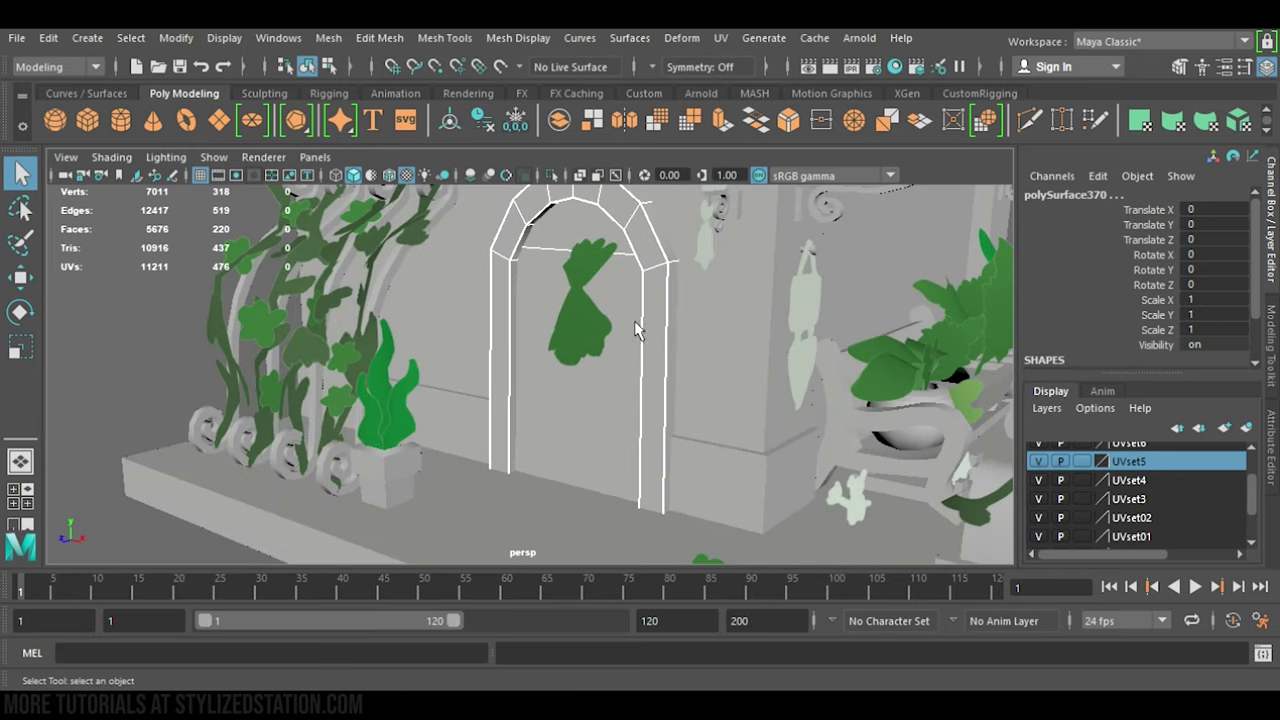
{"action": "left_click_drag", "start_coordinate": [880, 428], "coordinate": [907, 420], "text": "alt"}
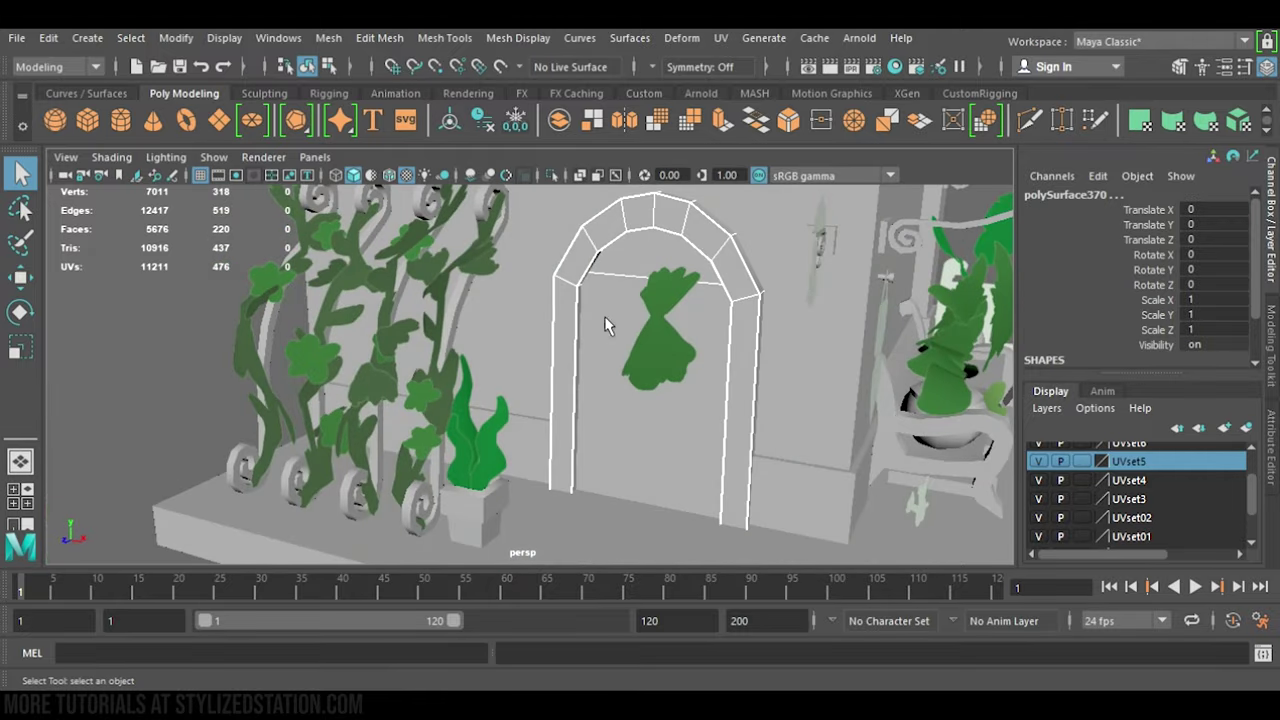
- Select the UVset6 layer's objects and examine the roof, dormer and upper-floor timber walls from several angles
{"action": "scroll", "coordinate": [1200, 505], "scroll_direction": "up", "scroll_amount": 2}
{"action": "left_click", "coordinate": [1199, 490]}
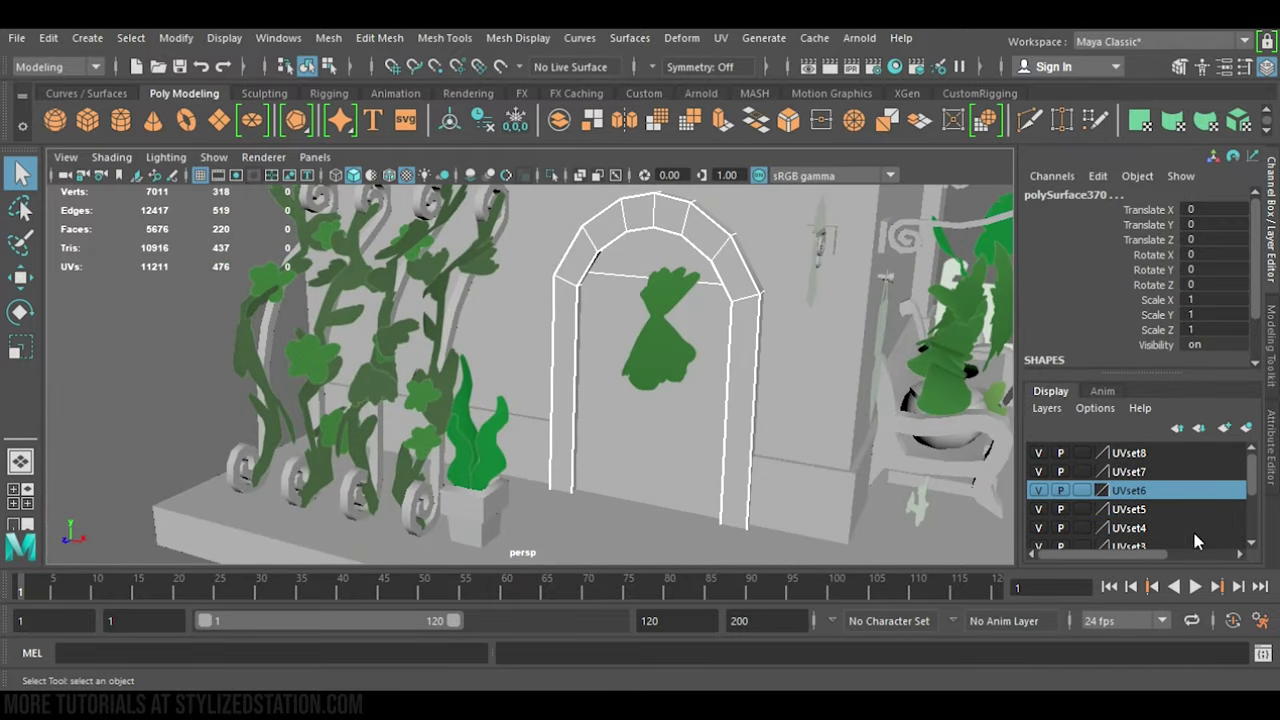
{"action": "right_click_drag", "start_coordinate": [955, 348], "coordinate": [627, 403], "text": "alt"}
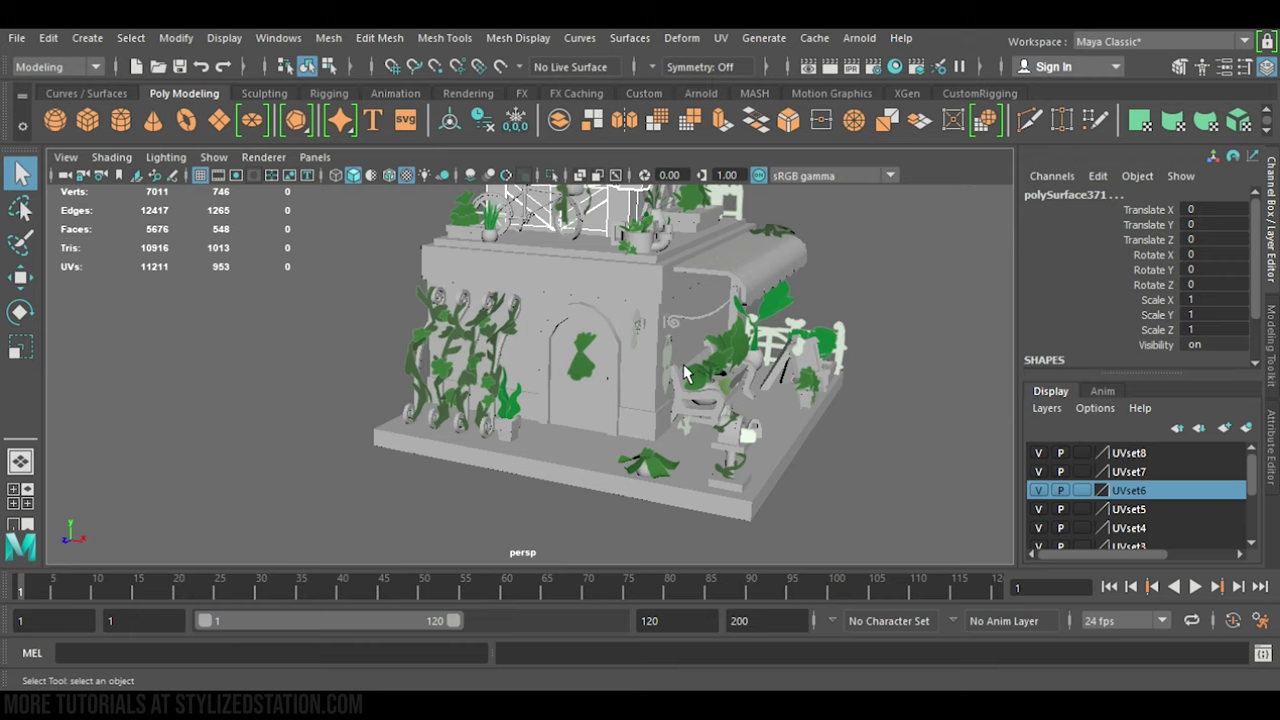
{"action": "middle_click_drag", "start_coordinate": [762, 298], "coordinate": [786, 470], "text": "alt"}
{"action": "middle_click_drag", "start_coordinate": [786, 360], "coordinate": [834, 354], "text": "alt"}
{"action": "right_click_drag", "start_coordinate": [740, 330], "coordinate": [890, 300], "text": "alt"}
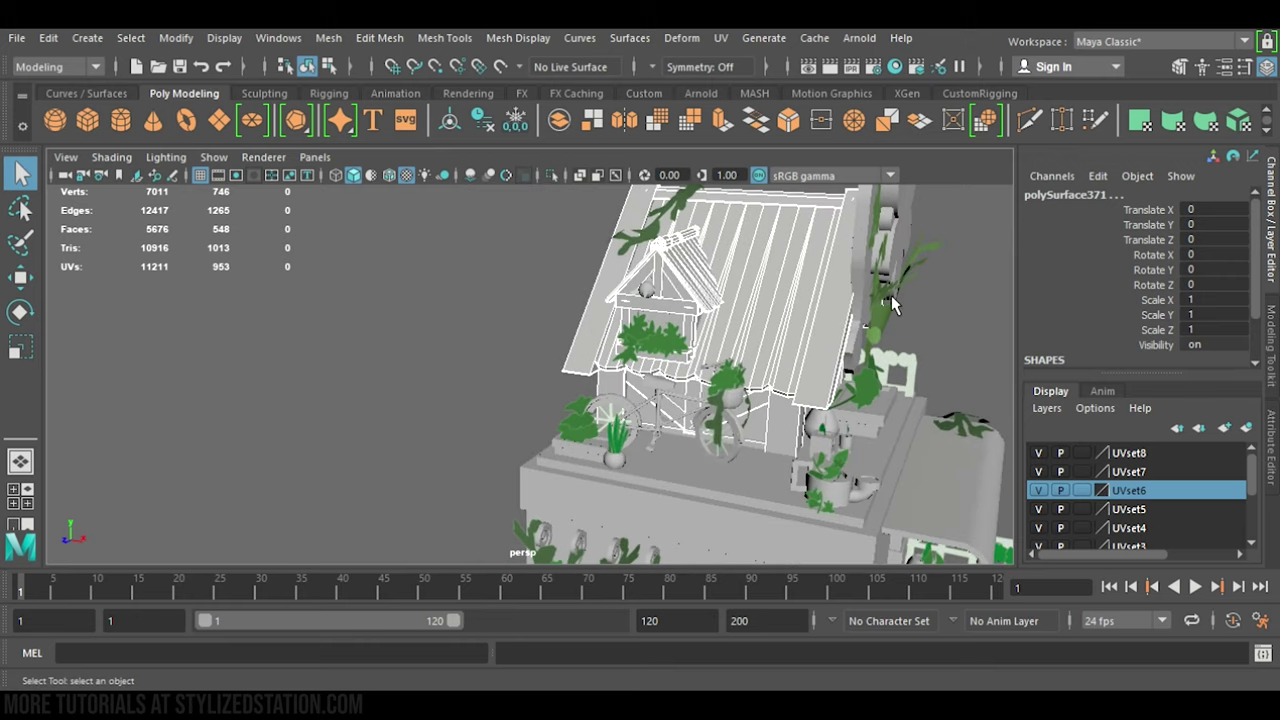
{"action": "left_click_drag", "start_coordinate": [892, 305], "coordinate": [810, 320], "text": "alt"}
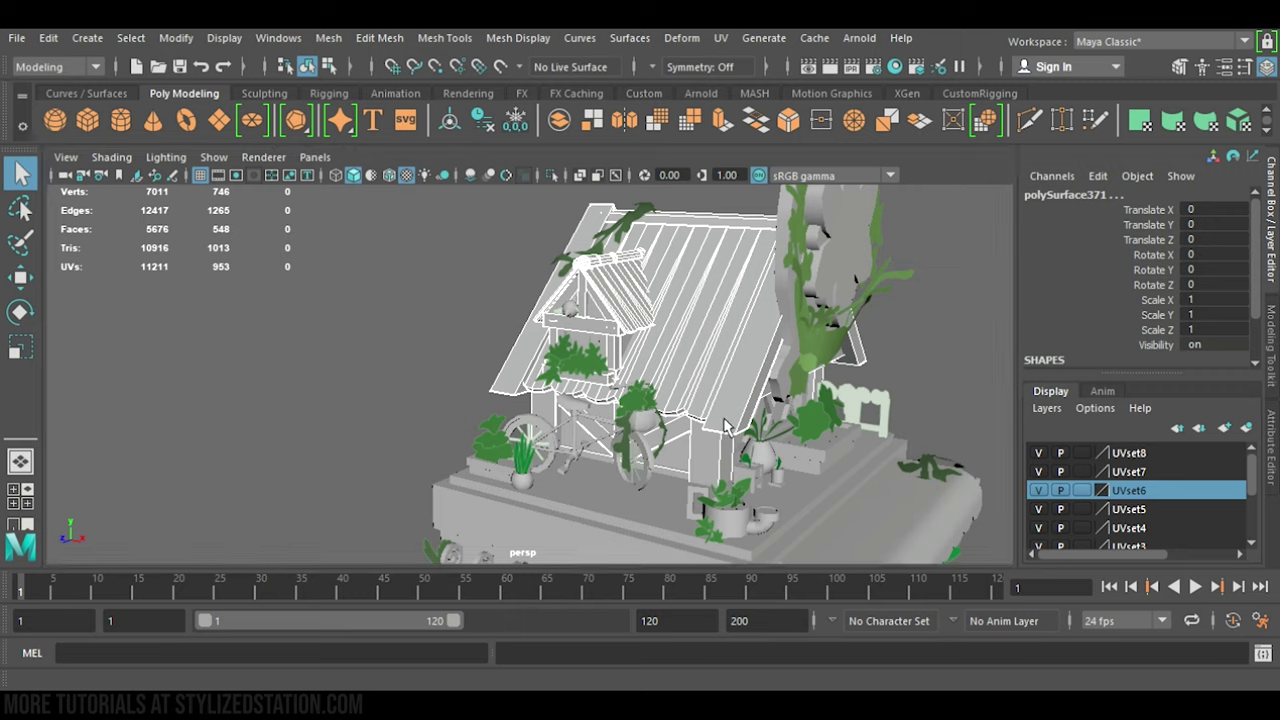
{"action": "left_click_drag", "start_coordinate": [727, 425], "coordinate": [632, 436], "text": "alt"}
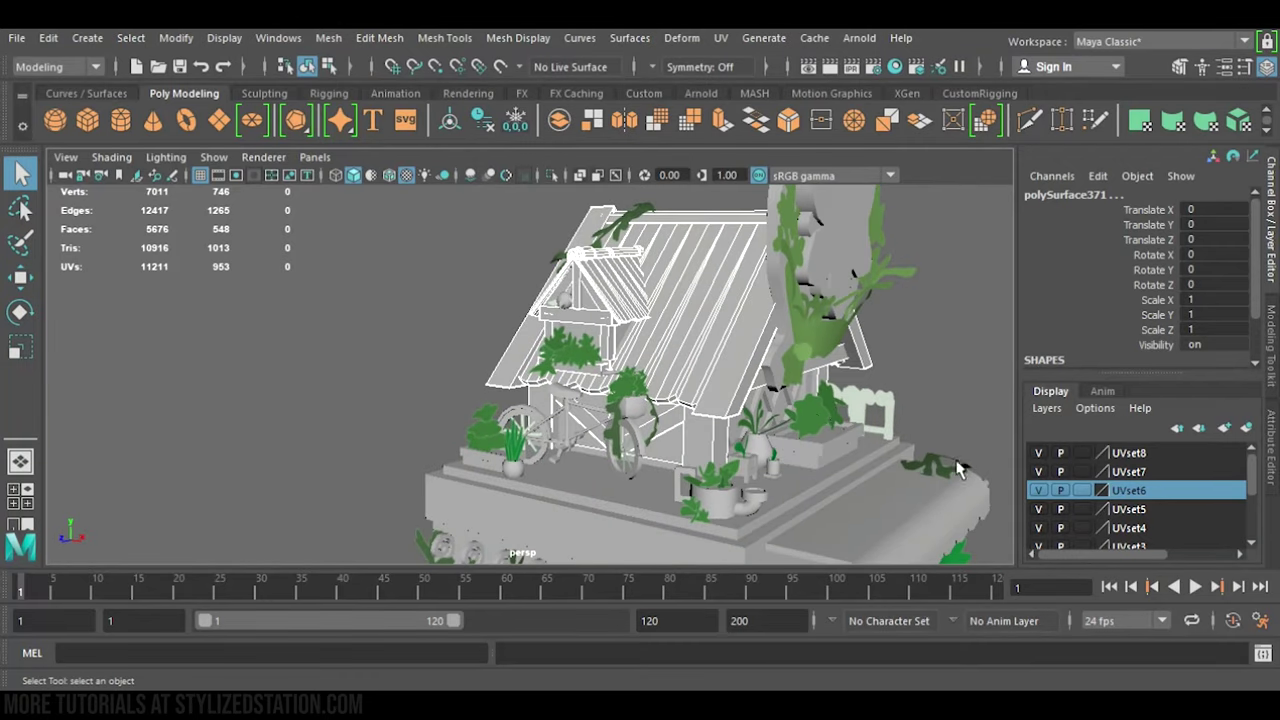
- Select the UVset7 layer's objects and examine the ground-floor walls, base trim and upper-floor slab
{"action": "left_click", "coordinate": [1161, 474]}
{"action": "left_click", "coordinate": [966, 478]}
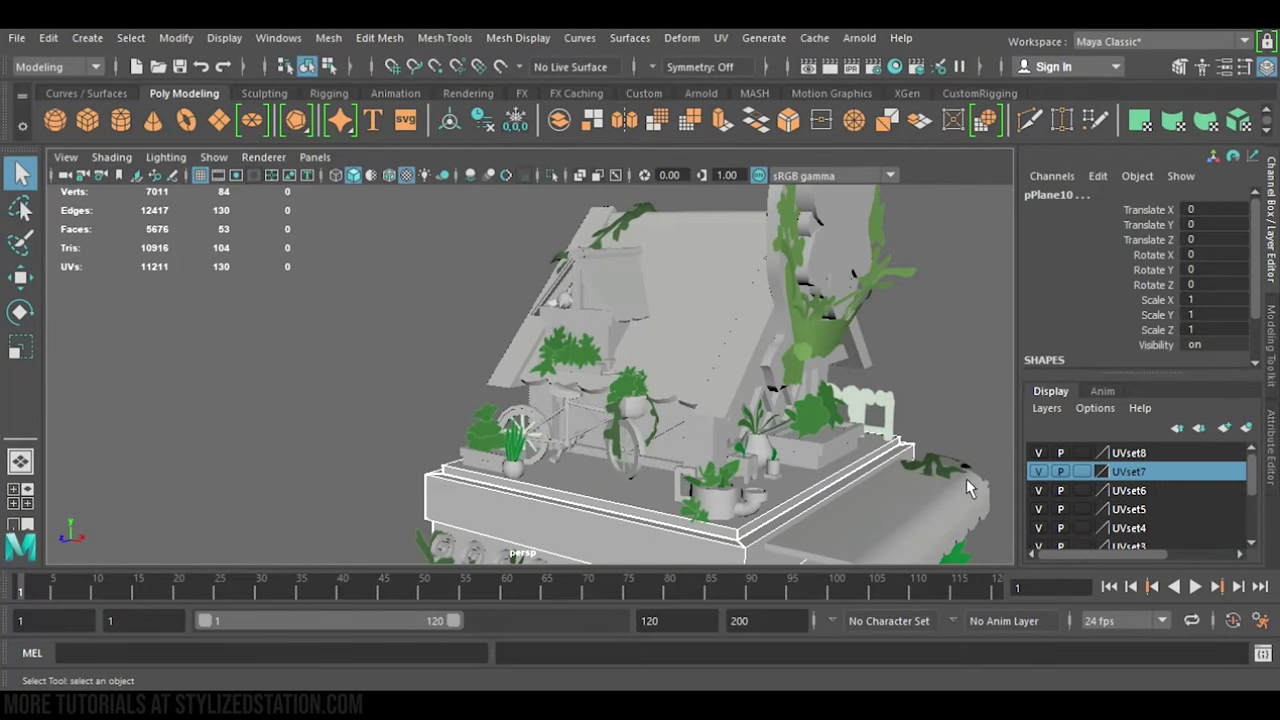
{"action": "left_click_drag", "start_coordinate": [966, 478], "coordinate": [750, 360], "text": "alt"}
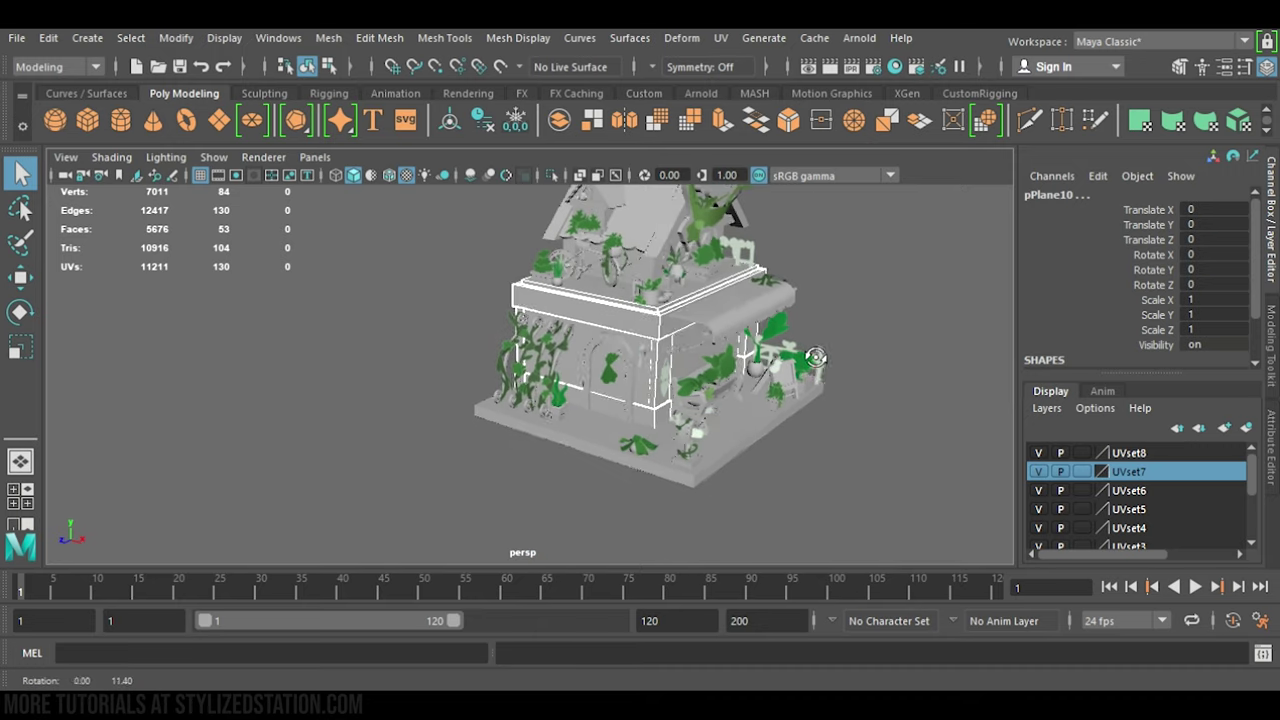
{"action": "right_click_drag", "start_coordinate": [750, 360], "coordinate": [873, 298], "text": "alt"}
{"action": "left_click_drag", "start_coordinate": [873, 298], "coordinate": [820, 391], "text": "alt"}
{"action": "mouse_move", "coordinate": [820, 391]}
{"action": "right_mouse_down", "text": "alt"}
{"action": "mouse_move", "coordinate": [780, 400]}
{"action": "mouse_move", "coordinate": [829, 386]}
{"action": "right_mouse_up", "text": "alt"}
{"action": "mouse_move", "coordinate": [829, 386]}
{"action": "left_mouse_down", "text": "alt"}
{"action": "mouse_move", "coordinate": [803, 411]}
{"action": "mouse_move", "coordinate": [819, 402]}
{"action": "mouse_move", "coordinate": [800, 400]}
{"action": "mouse_move", "coordinate": [845, 400]}
{"action": "left_mouse_up", "text": "alt"}
- Select the UVset8 layer's objects and review them with the whole flower shop in view
{"action": "left_click", "coordinate": [1158, 455]}
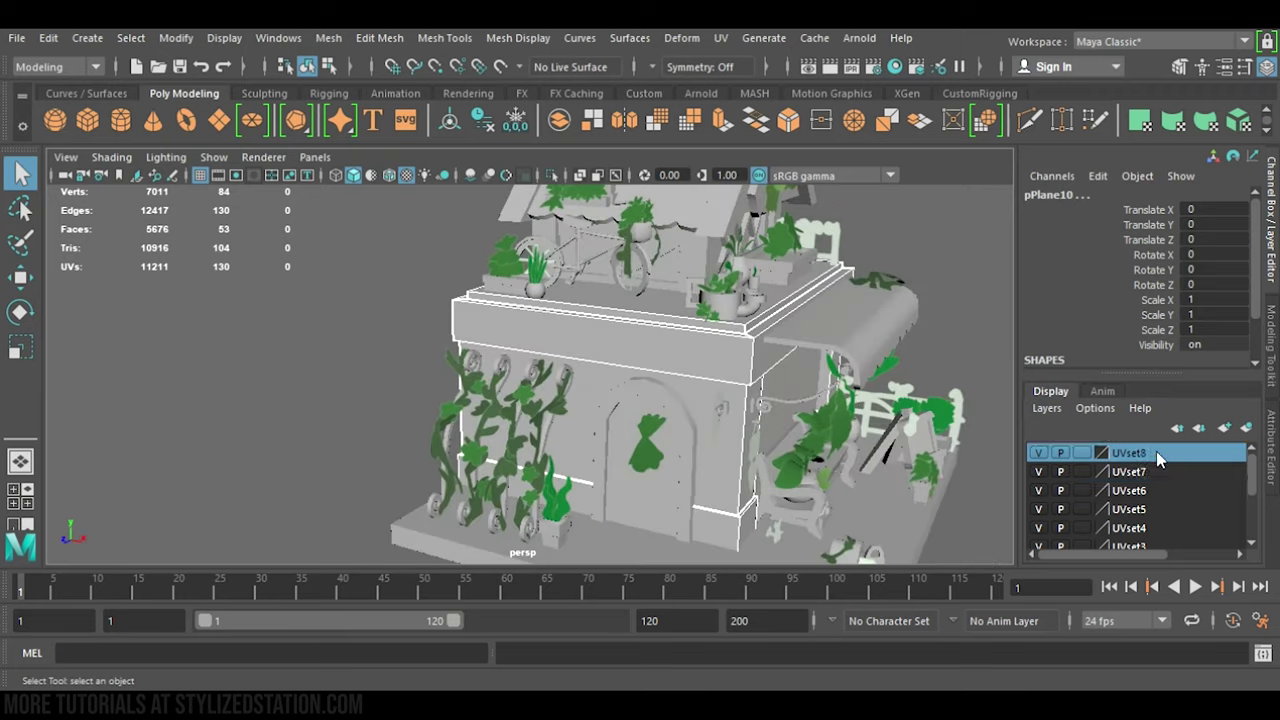
{"action": "left_click", "coordinate": [903, 480]}
{"action": "right_click_drag", "start_coordinate": [903, 460], "coordinate": [740, 440], "text": "alt"}
{"action": "middle_click_drag", "start_coordinate": [794, 436], "coordinate": [808, 382], "text": "alt"}
{"action": "left_click_drag", "start_coordinate": [845, 422], "coordinate": [834, 438], "text": "alt"}
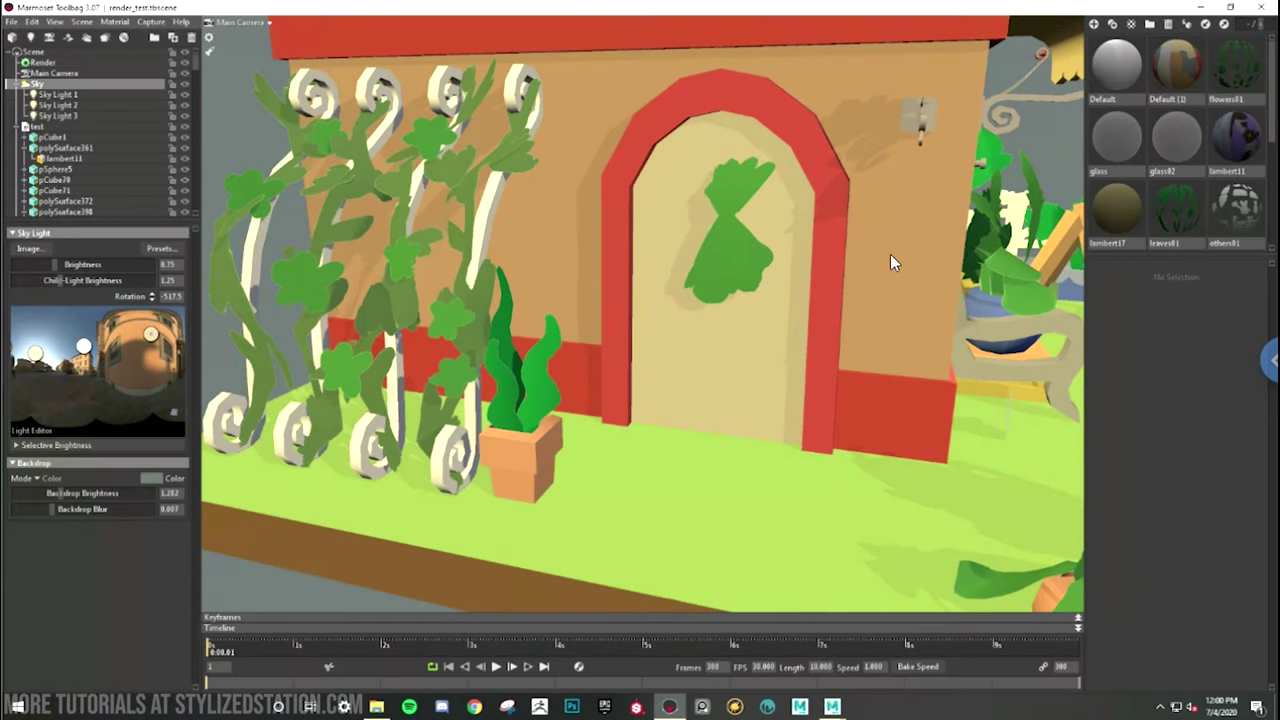
- In Marmoset Toolbag, view the whole coloured flower shop and inspect its front with the awning and bench
{"action": "left_click", "coordinate": [845, 318]}
{"action": "right_click_drag", "start_coordinate": [854, 311], "coordinate": [1002, 183], "text": "alt"}
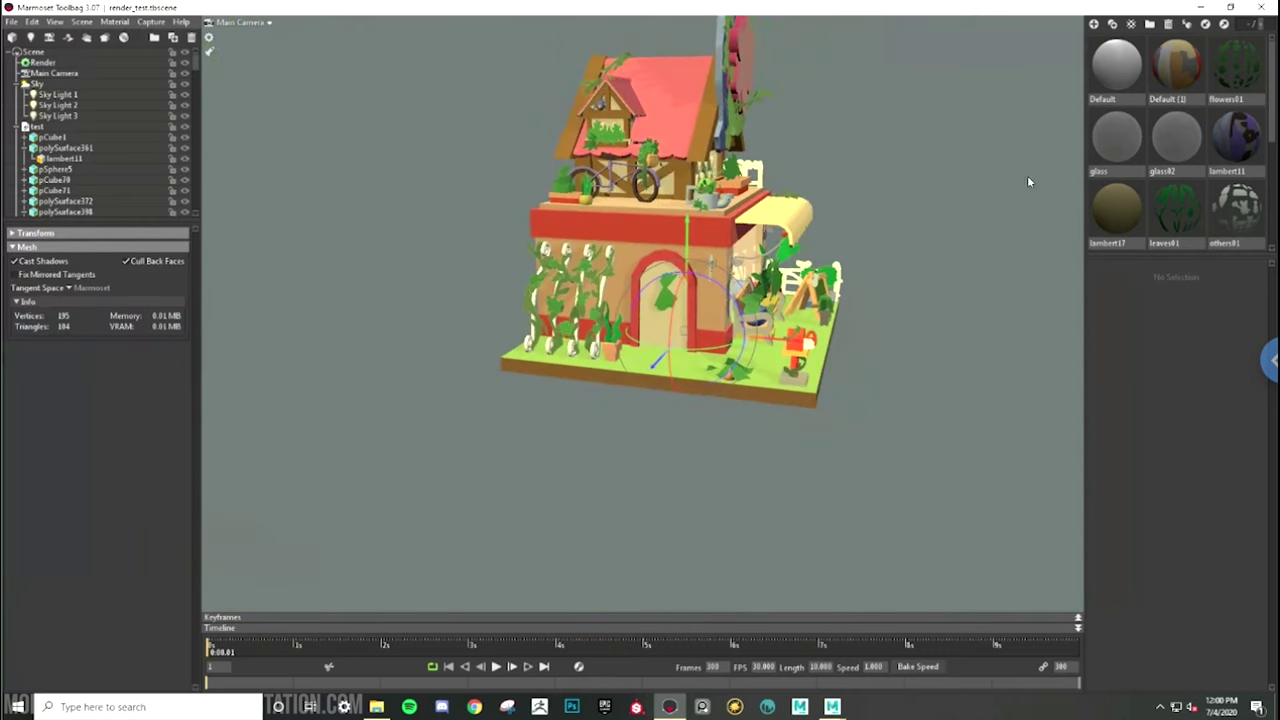
{"action": "left_click_drag", "start_coordinate": [1027, 175], "coordinate": [830, 345]}
{"action": "left_click", "coordinate": [830, 345]}
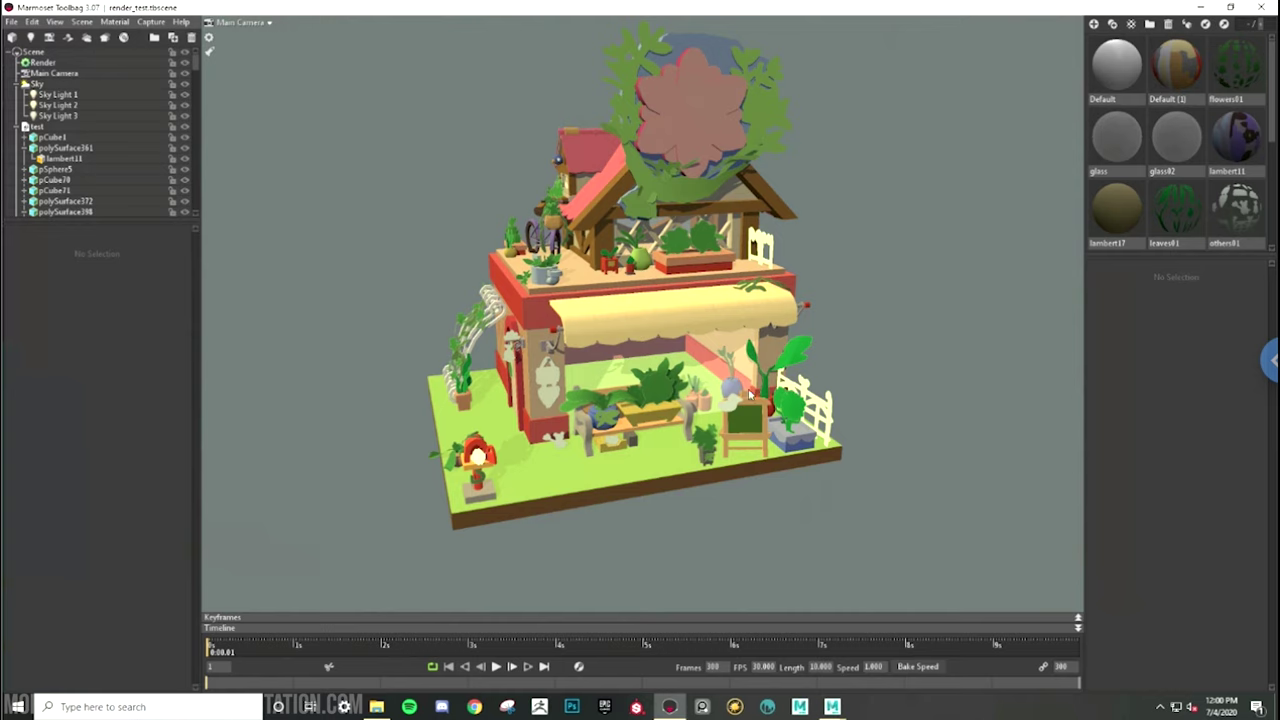
{"action": "scroll", "coordinate": [750, 395], "scroll_direction": "up", "scroll_amount": 6}
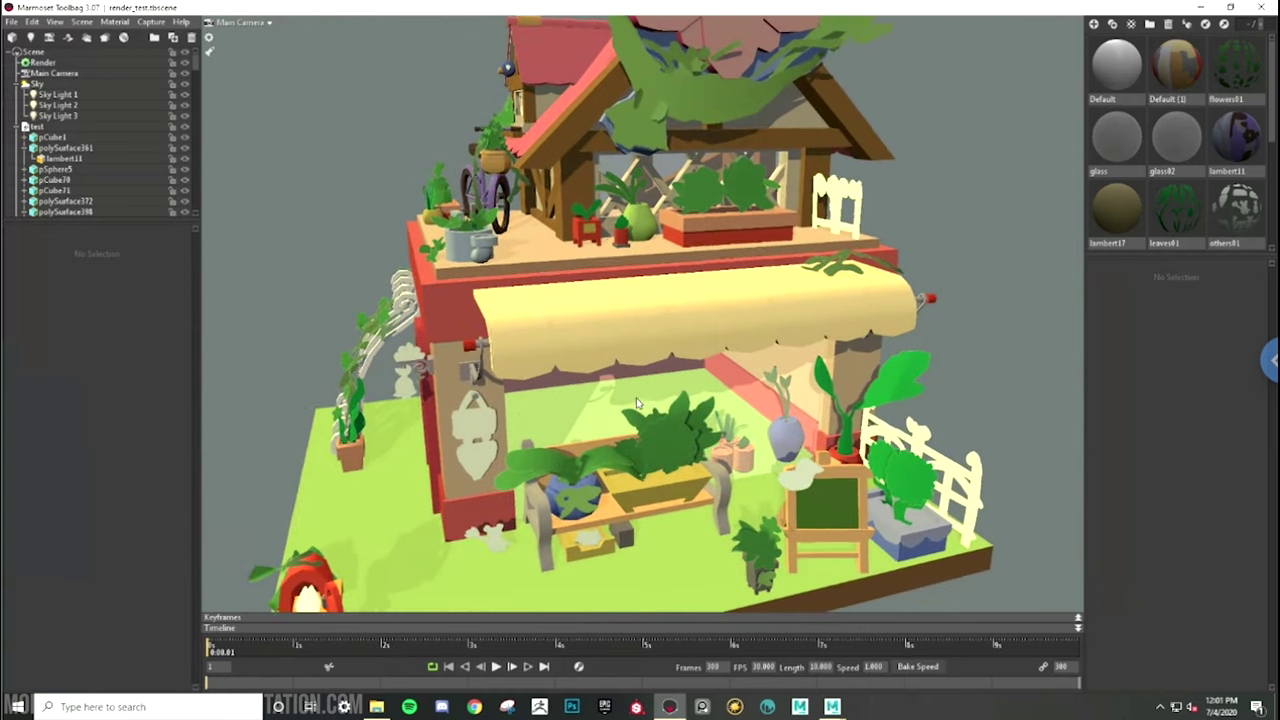
{"action": "scroll", "coordinate": [636, 402], "scroll_direction": "up", "scroll_amount": 1}
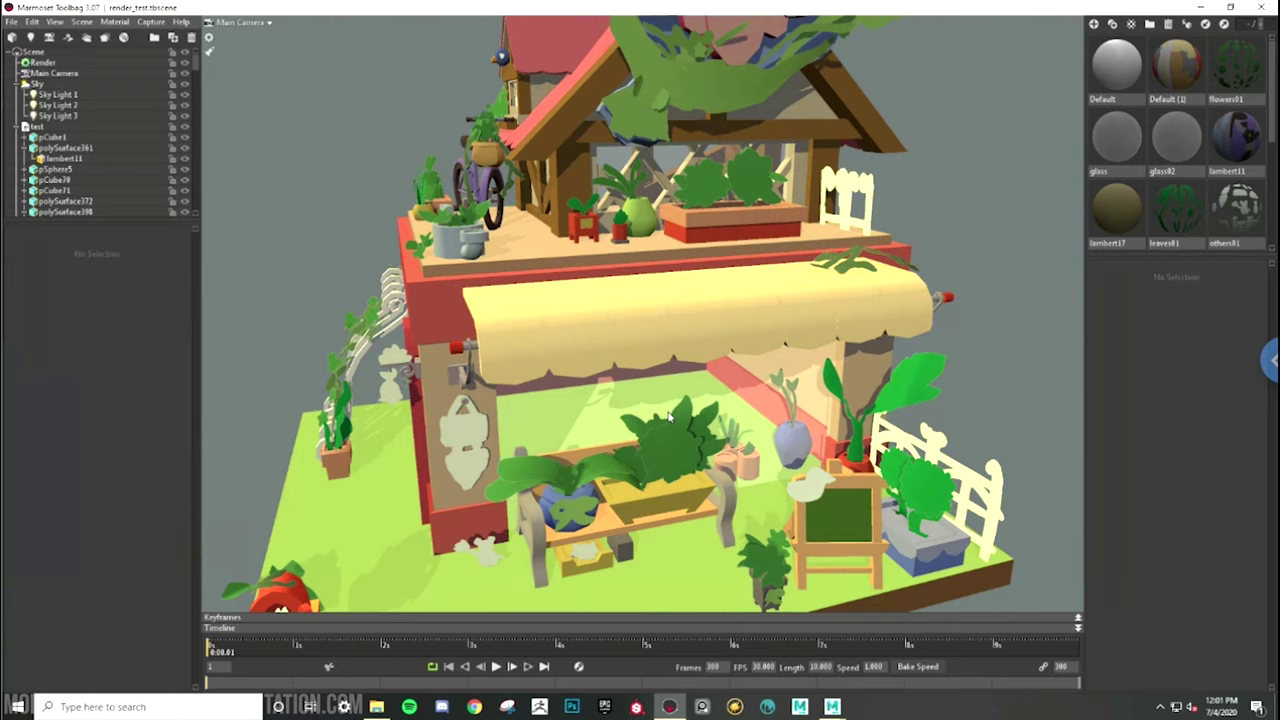
- Examine the rendered shop's door side, bench planters, sign stand and fence plants up close from several angles
{"action": "left_click_drag", "start_coordinate": [737, 419], "coordinate": [806, 370]}
{"action": "middle_click_drag", "start_coordinate": [692, 394], "coordinate": [631, 358]}
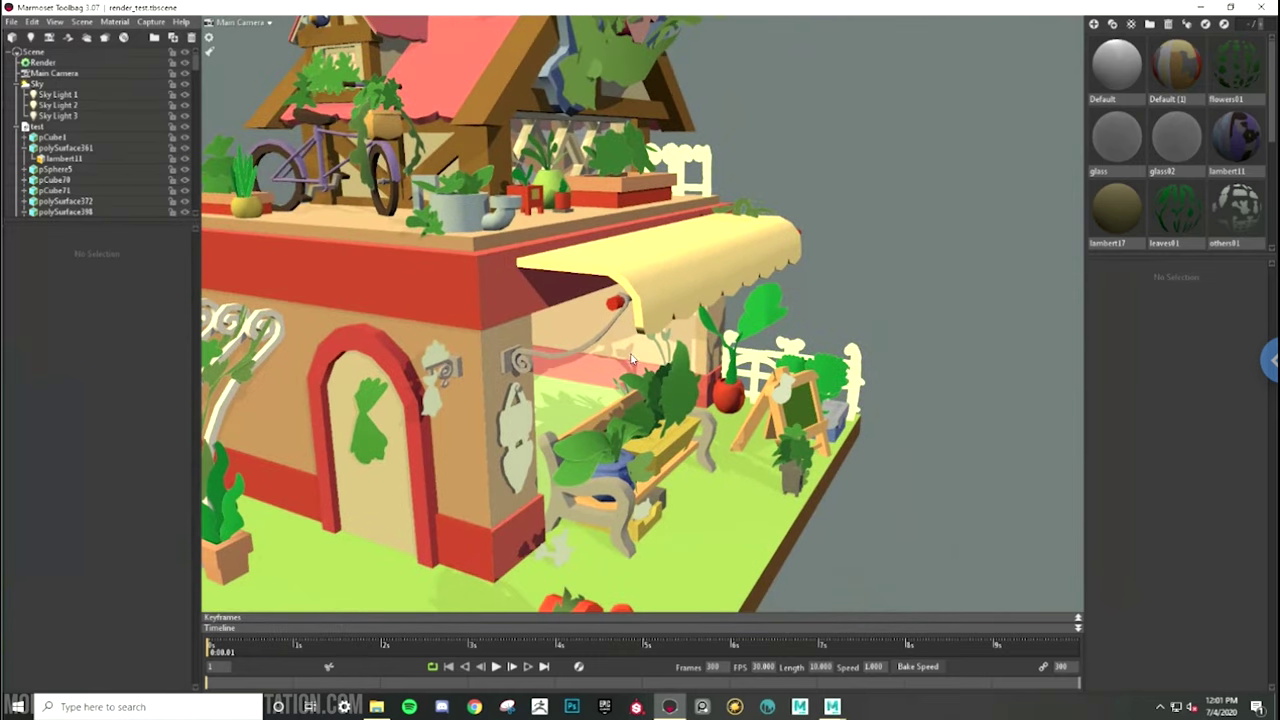
{"action": "scroll", "coordinate": [686, 349], "scroll_direction": "down", "scroll_amount": 3}
{"action": "scroll", "coordinate": [686, 349], "scroll_direction": "up", "scroll_amount": 7}
{"action": "left_click_drag", "start_coordinate": [686, 349], "coordinate": [796, 232]}
{"action": "middle_click_drag", "start_coordinate": [938, 444], "coordinate": [815, 375]}
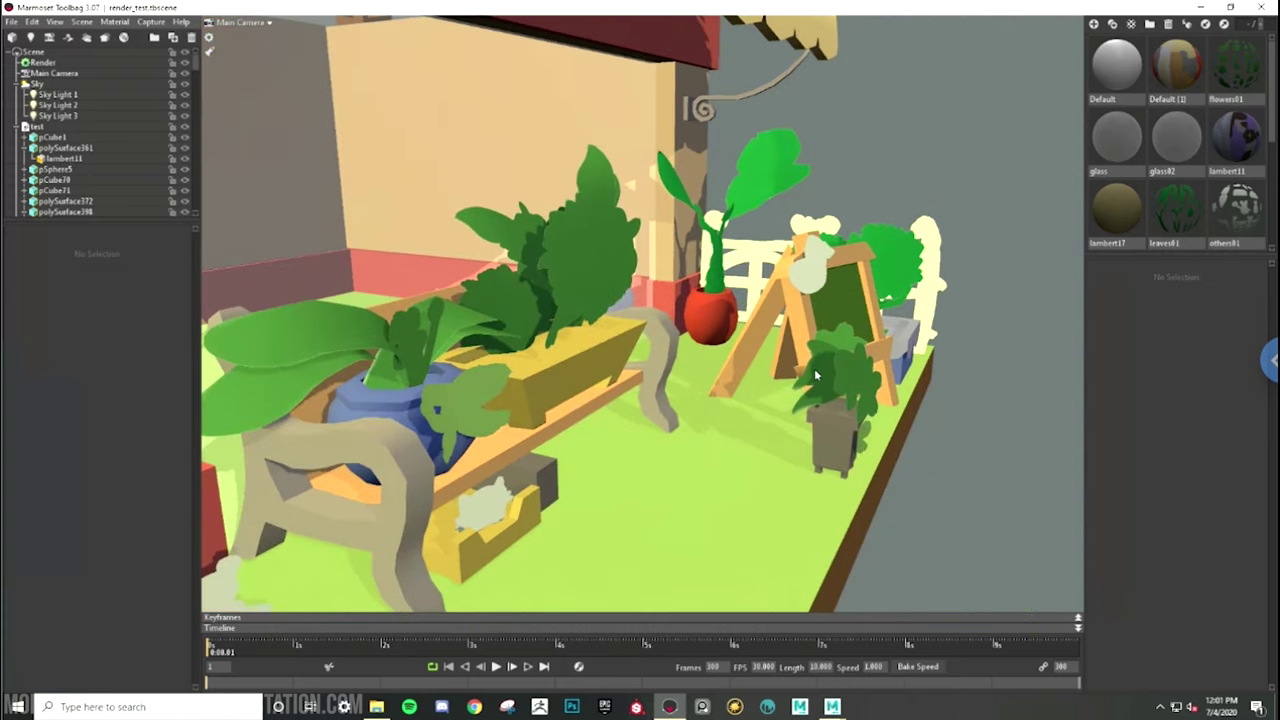
{"action": "right_click_drag", "start_coordinate": [743, 356], "coordinate": [838, 283]}
{"action": "left_click_drag", "start_coordinate": [572, 338], "coordinate": [797, 390]}
{"action": "left_click_drag", "start_coordinate": [729, 289], "coordinate": [690, 222]}
{"action": "scroll", "coordinate": [766, 293], "scroll_direction": "up", "scroll_amount": 2}
{"action": "middle_click_drag", "start_coordinate": [703, 166], "coordinate": [680, 282]}
{"action": "left_click_drag", "start_coordinate": [708, 162], "coordinate": [727, 349]}
{"action": "scroll", "coordinate": [727, 349], "scroll_direction": "up", "scroll_amount": 2}
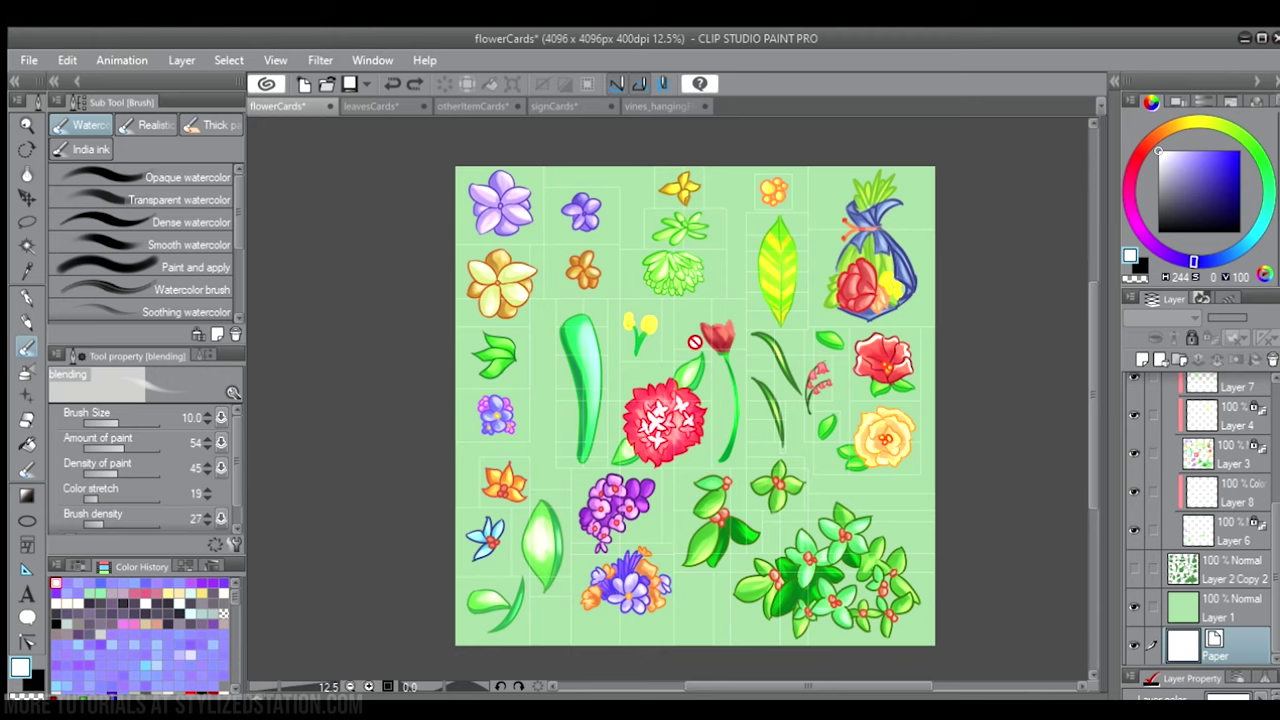
- In Clip Studio Paint, look closely at the painted flowers and leaves on the flowerCards sheet
{"action": "left_click_drag", "start_coordinate": [1088, 308], "coordinate": [1085, 316]}
{"action": "scroll", "coordinate": [792, 310], "scroll_direction": "up", "scroll_amount": 1}
{"action": "scroll", "coordinate": [918, 250], "scroll_direction": "up", "scroll_amount": 1}
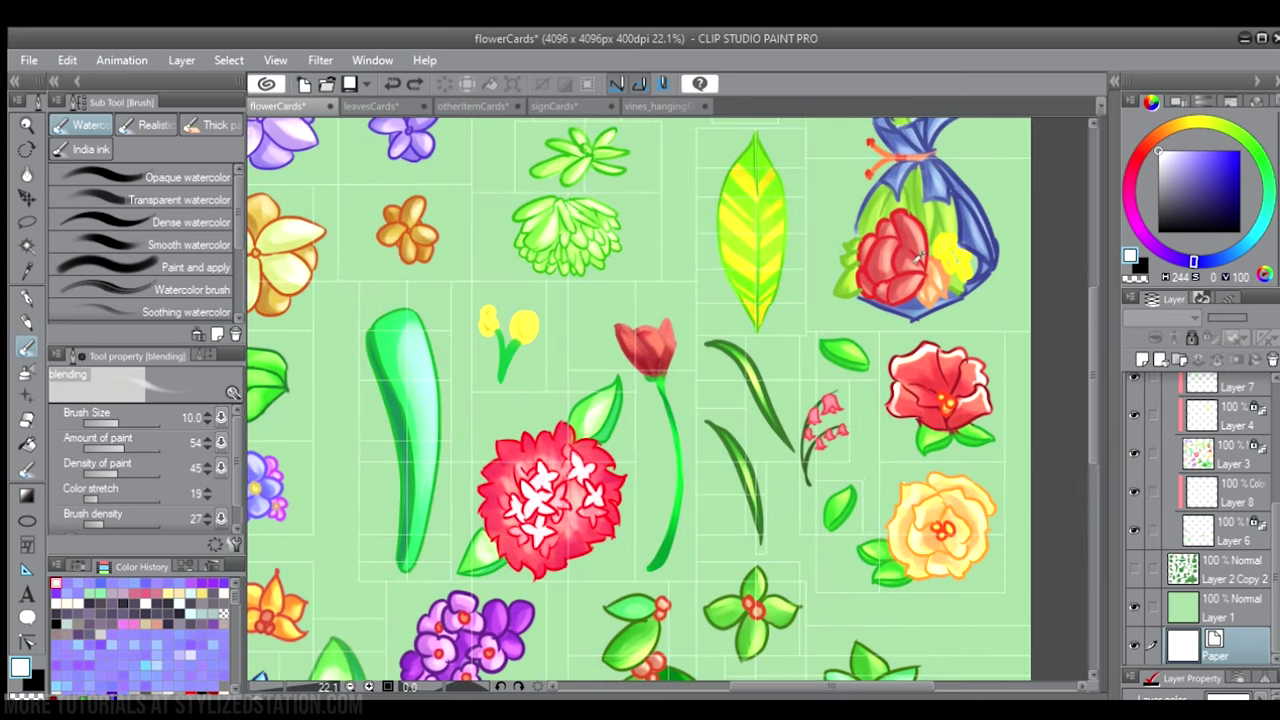
- Examine the rest of the flowerCards sheet, including the wrapped bouquet, striped leaf and berry-leaf clusters, and bring the whole sheet into view
{"action": "scroll", "coordinate": [901, 300], "scroll_direction": "down", "scroll_amount": 2}
{"action": "scroll", "coordinate": [936, 188], "scroll_direction": "up", "scroll_amount": 3}
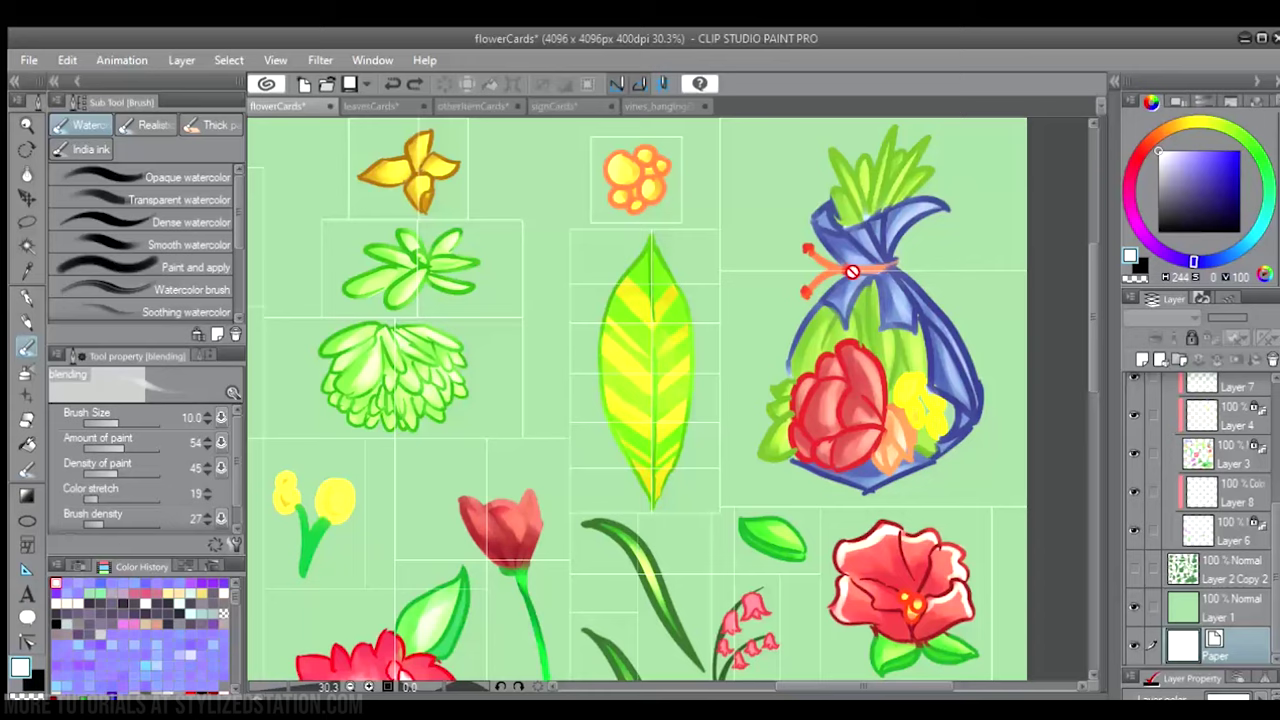
{"action": "scroll", "coordinate": [870, 270], "scroll_direction": "down", "scroll_amount": 3}
{"action": "scroll", "coordinate": [451, 263], "scroll_direction": "up", "scroll_amount": 3}
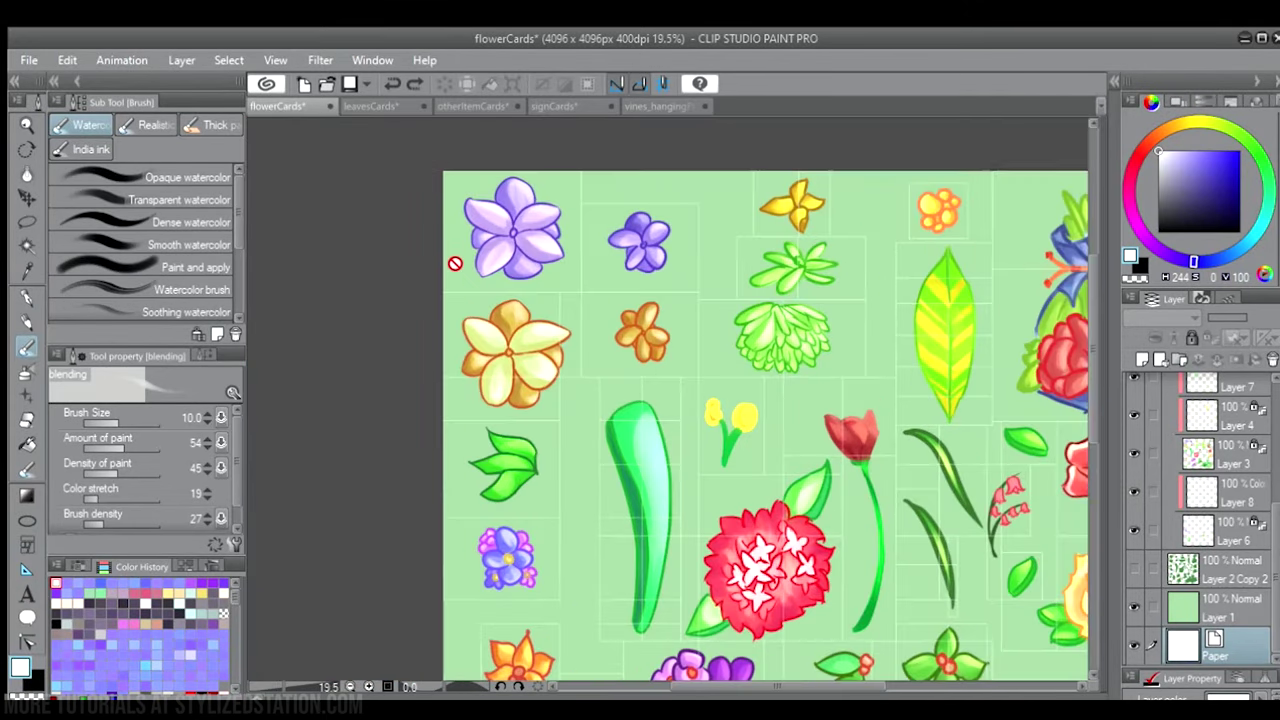
{"action": "left_click_drag", "start_coordinate": [1091, 340], "coordinate": [1091, 500]}
{"action": "left_click_drag", "start_coordinate": [789, 685], "coordinate": [901, 677]}
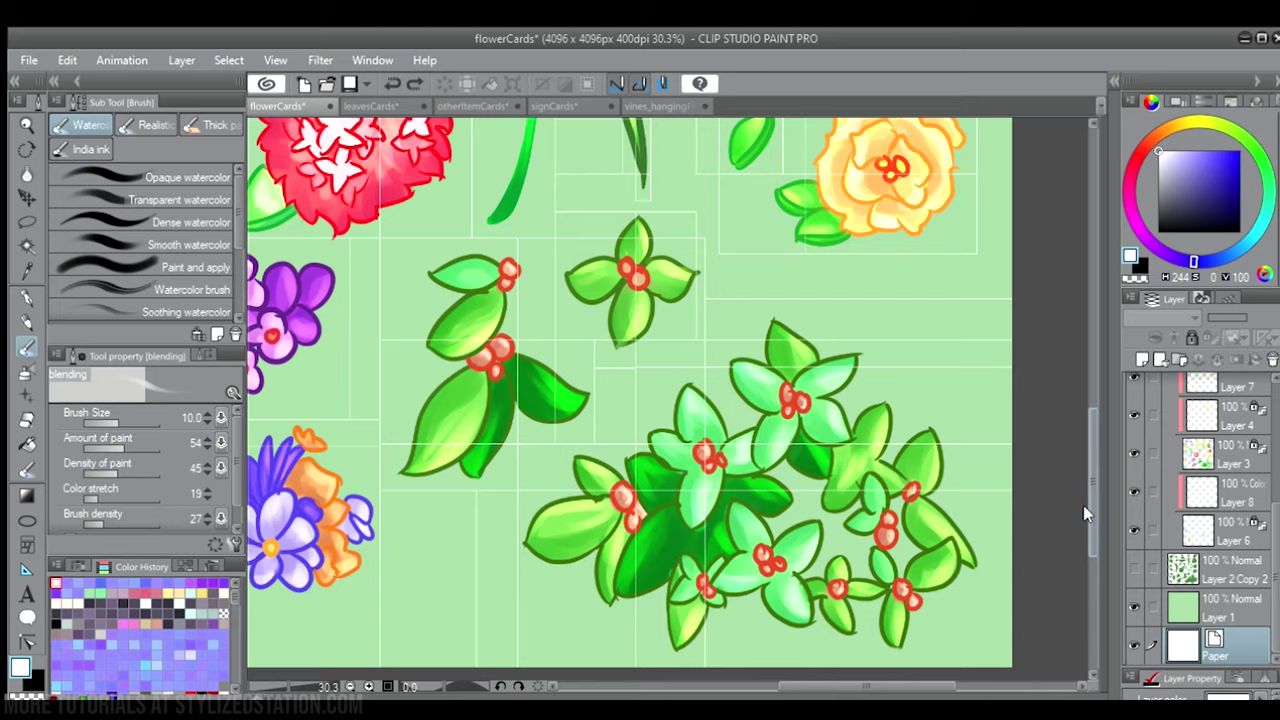
{"action": "left_click_drag", "start_coordinate": [1083, 505], "coordinate": [1109, 333]}
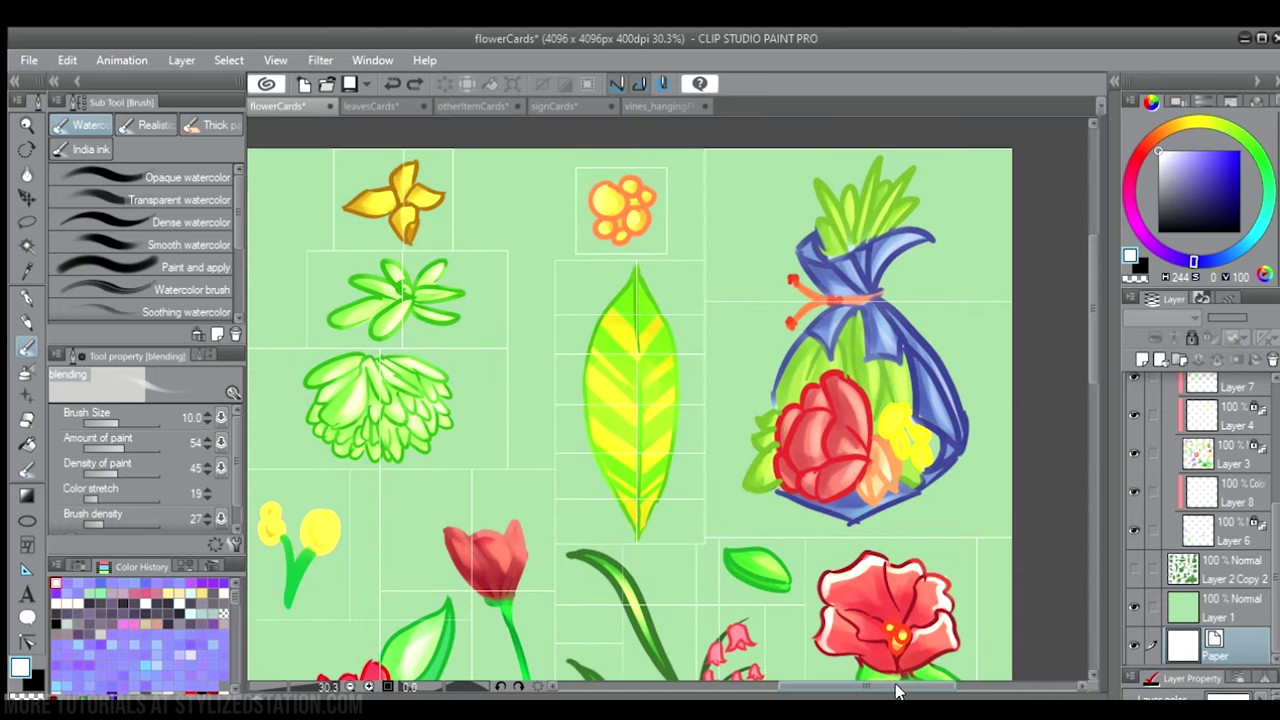
{"action": "left_click_drag", "start_coordinate": [878, 685], "coordinate": [794, 685]}
{"action": "scroll", "coordinate": [889, 347], "scroll_direction": "down", "scroll_amount": 7}
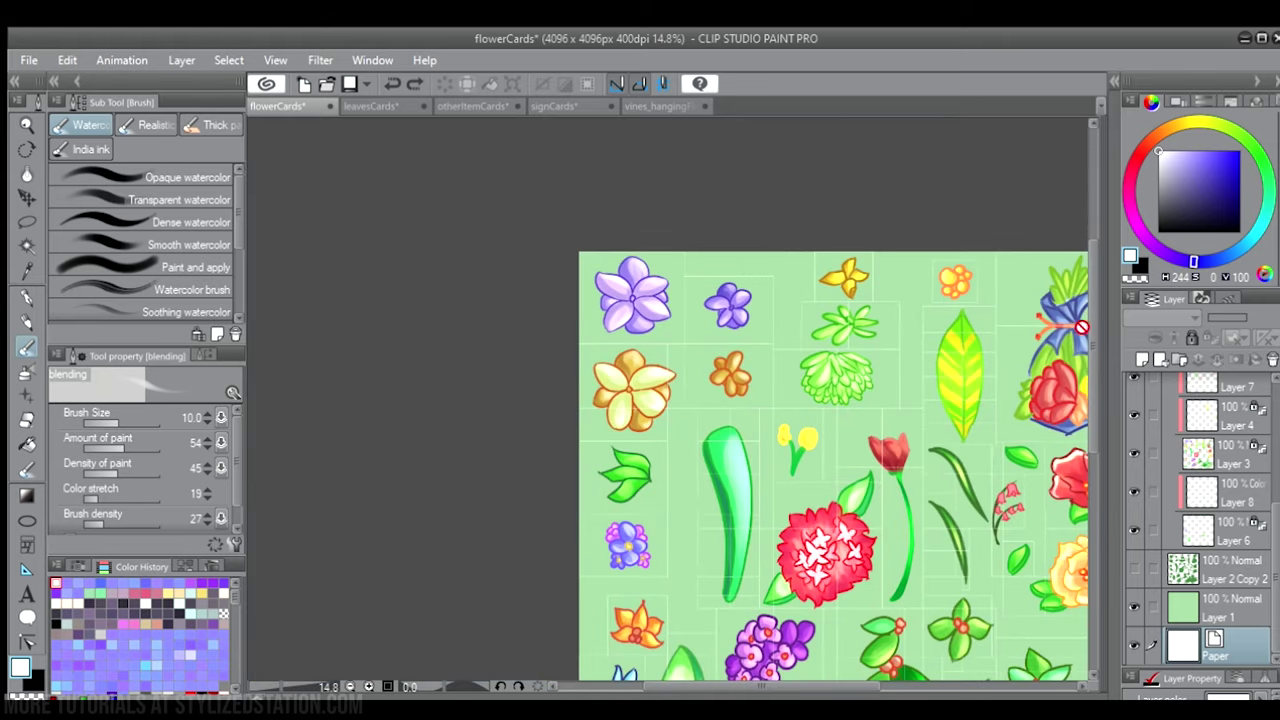
{"action": "left_click_drag", "start_coordinate": [1093, 335], "coordinate": [1093, 383]}
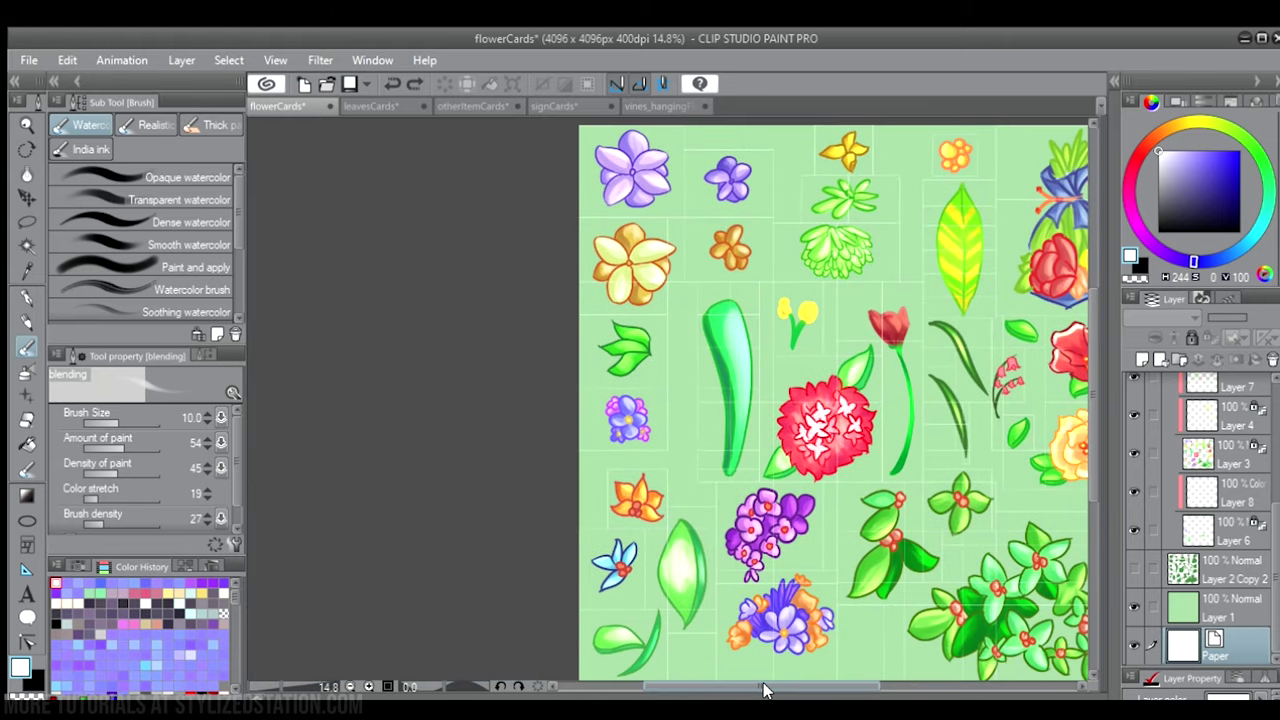
{"action": "left_click_drag", "start_coordinate": [766, 686], "coordinate": [830, 689]}
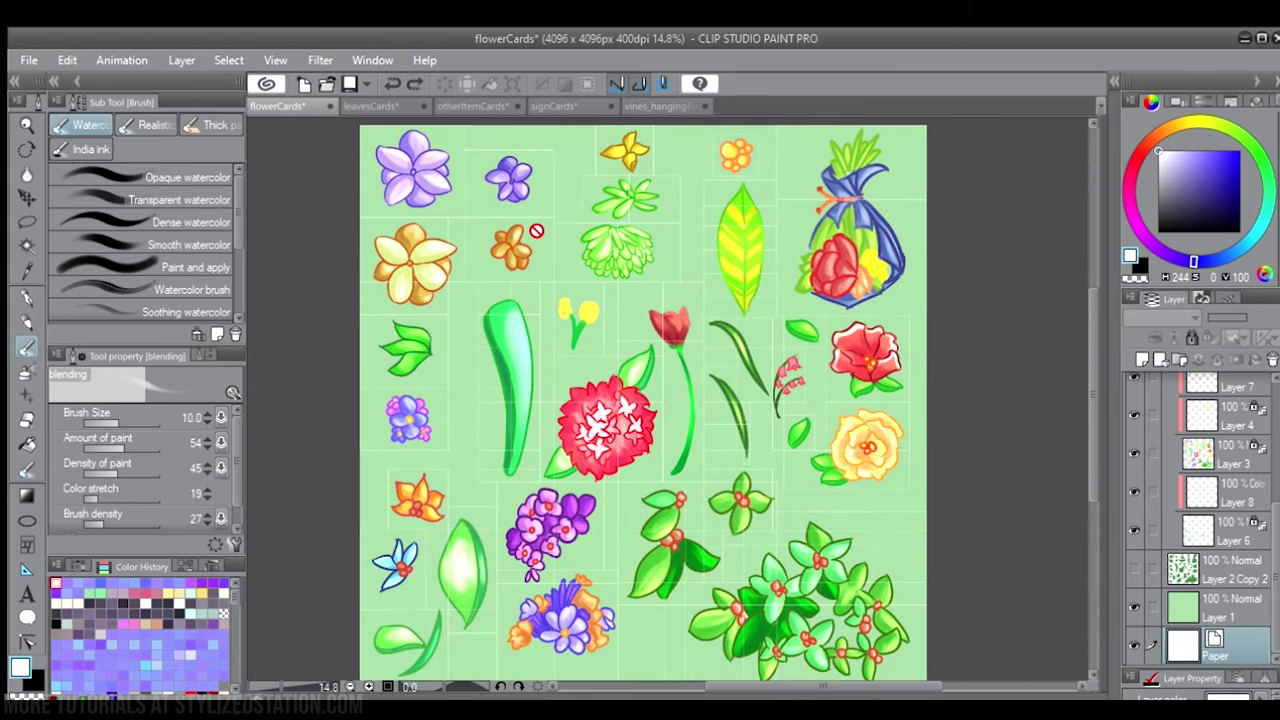
- Open the leavesCards sheet and examine its painted trunks, grass blades, wavy striped leaves, bushes and large leaves
{"action": "left_click", "coordinate": [366, 104]}
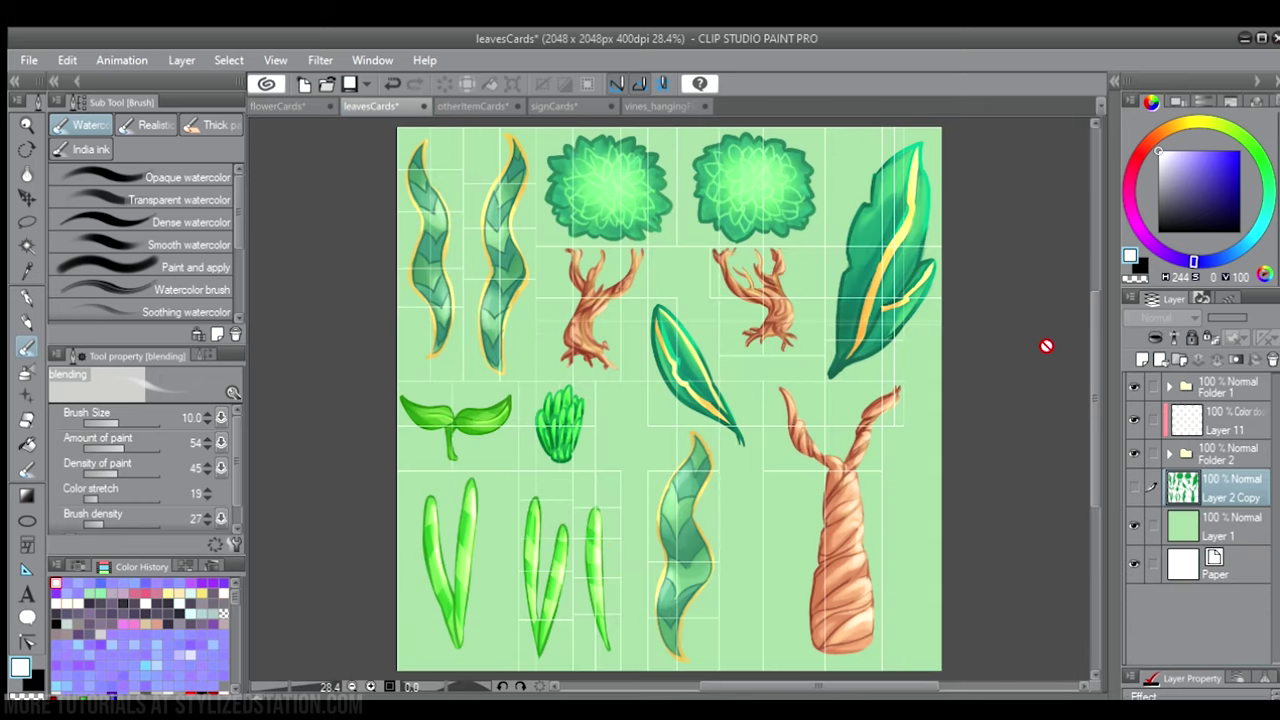
{"action": "scroll", "coordinate": [869, 609], "scroll_direction": "up", "scroll_amount": 3}
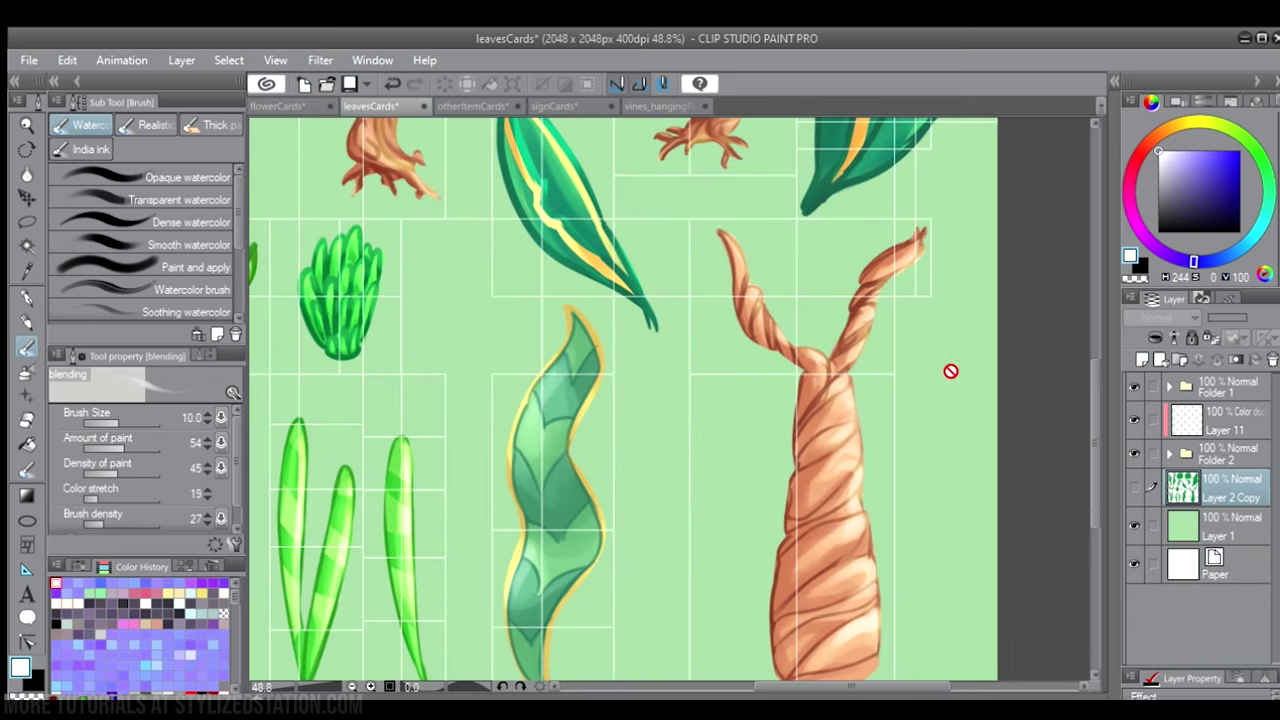
{"action": "left_click_drag", "start_coordinate": [815, 686], "coordinate": [728, 641]}
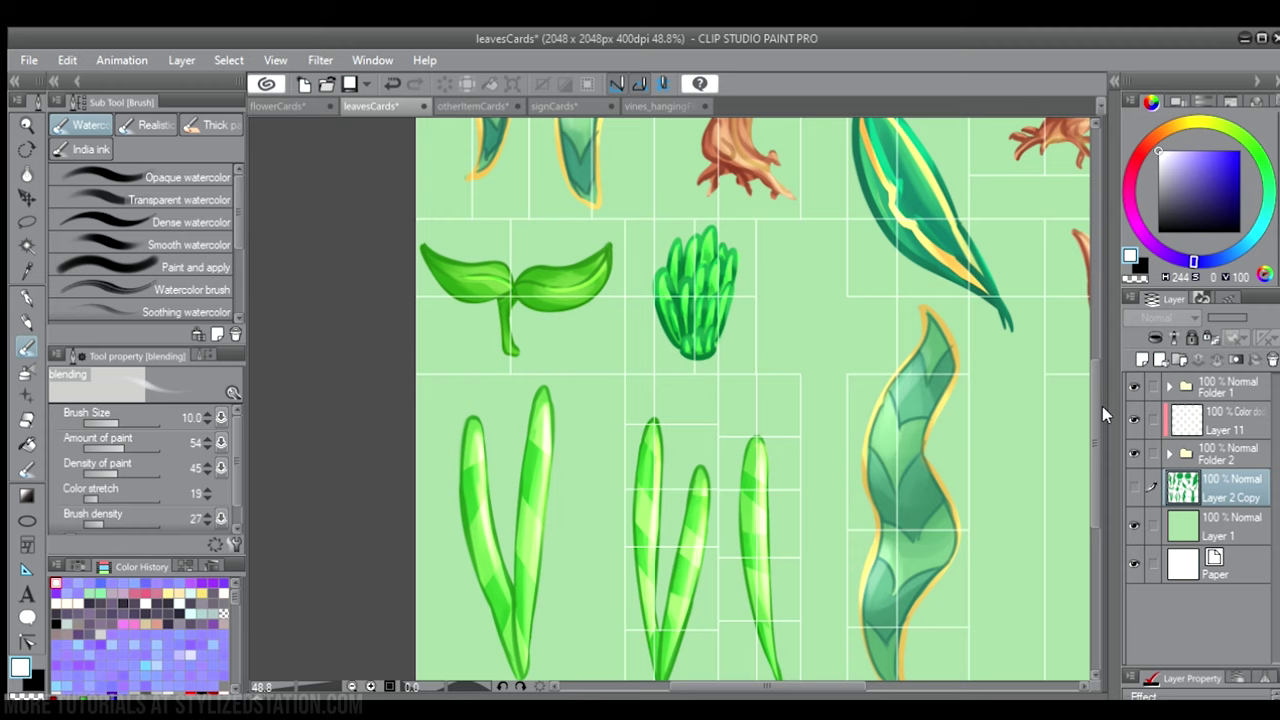
{"action": "left_click_drag", "start_coordinate": [1102, 406], "coordinate": [1127, 320]}
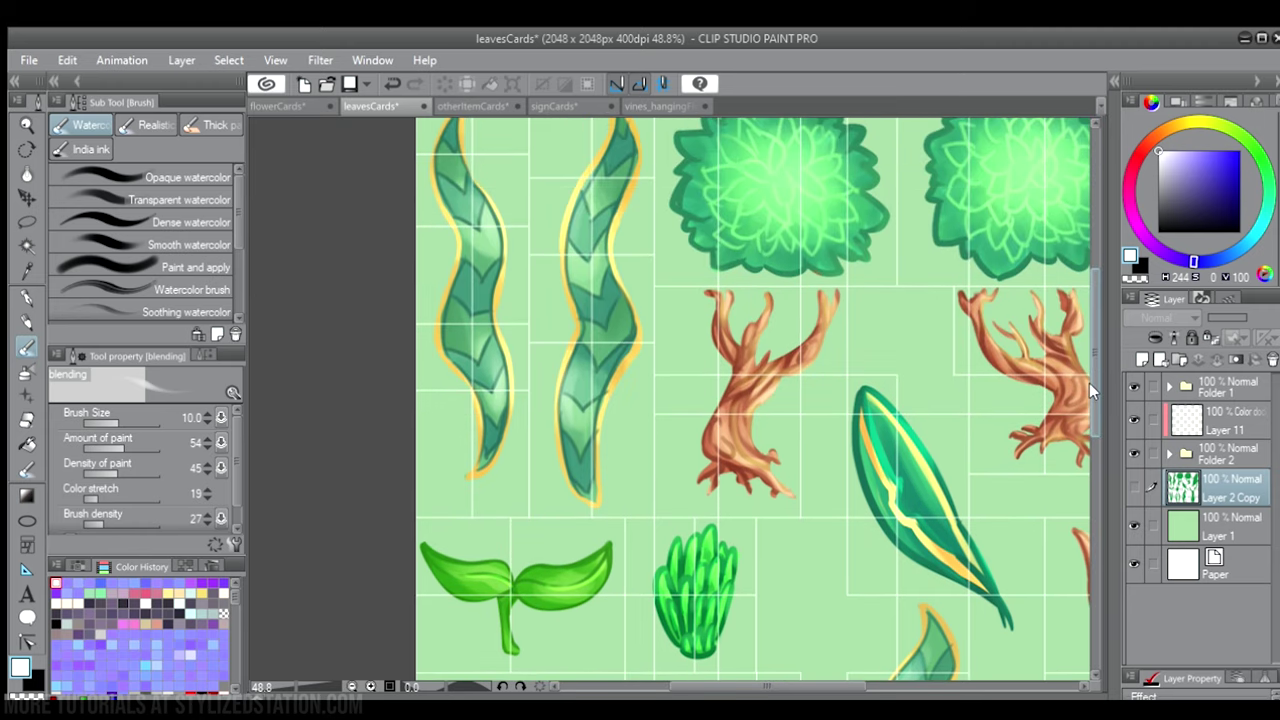
{"action": "left_click_drag", "start_coordinate": [1092, 383], "coordinate": [1120, 377]}
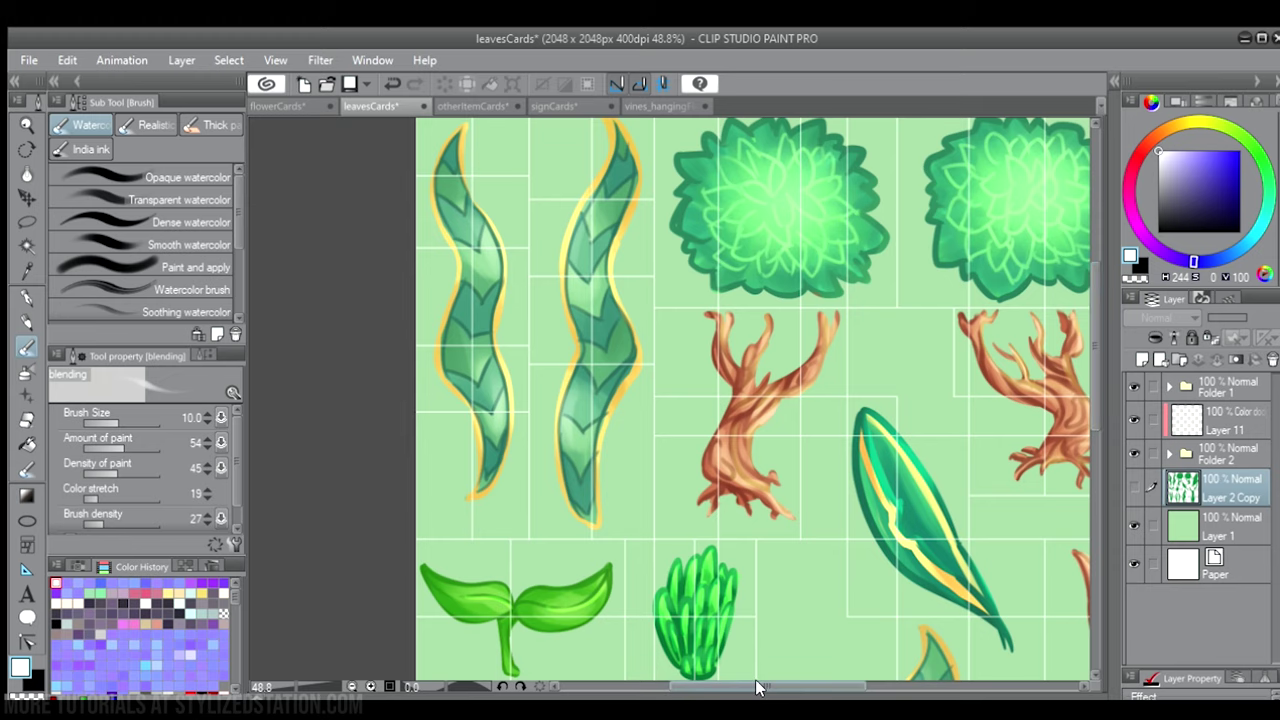
{"action": "left_click_drag", "start_coordinate": [758, 688], "coordinate": [841, 678]}
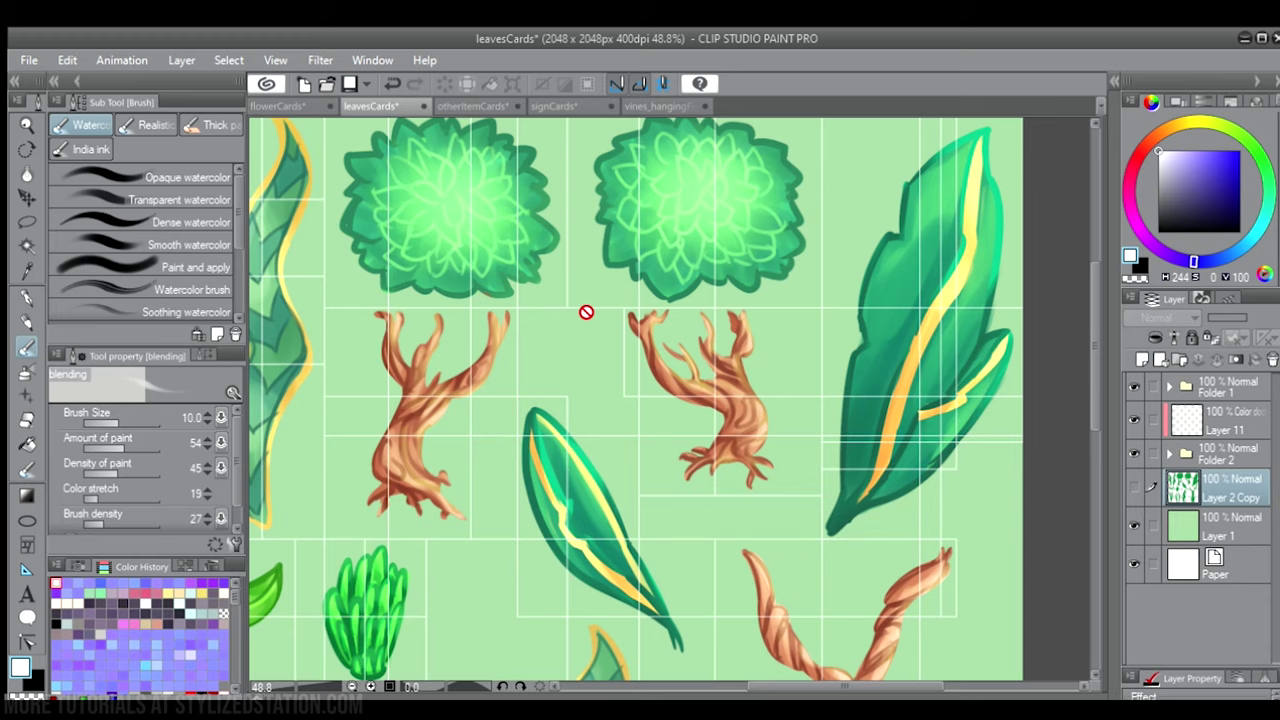
- Open the otherItemCards sheet and examine the hanging picture frame, NEW bird sign, envelope, animal ornaments and vine-covered fences
{"action": "left_click", "coordinate": [445, 104]}
{"action": "scroll", "coordinate": [873, 160], "scroll_direction": "up", "scroll_amount": 2}
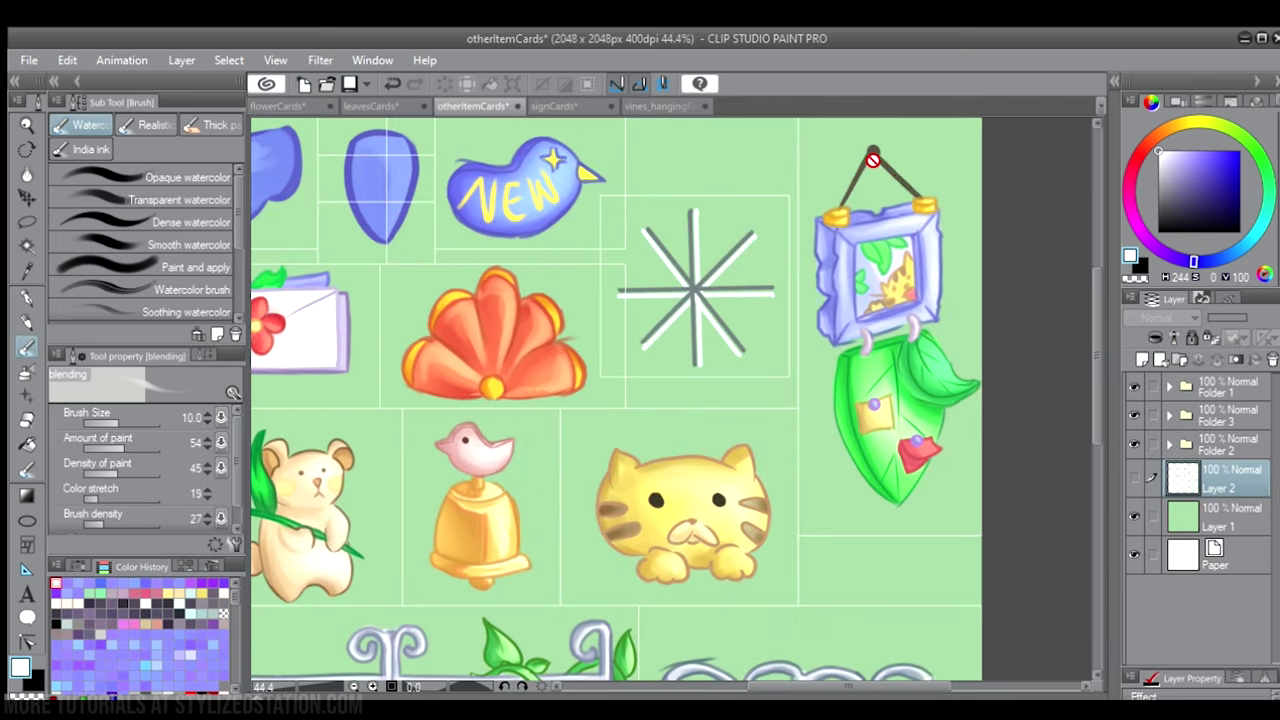
{"action": "scroll", "coordinate": [1098, 316], "scroll_direction": "up", "scroll_amount": 1}
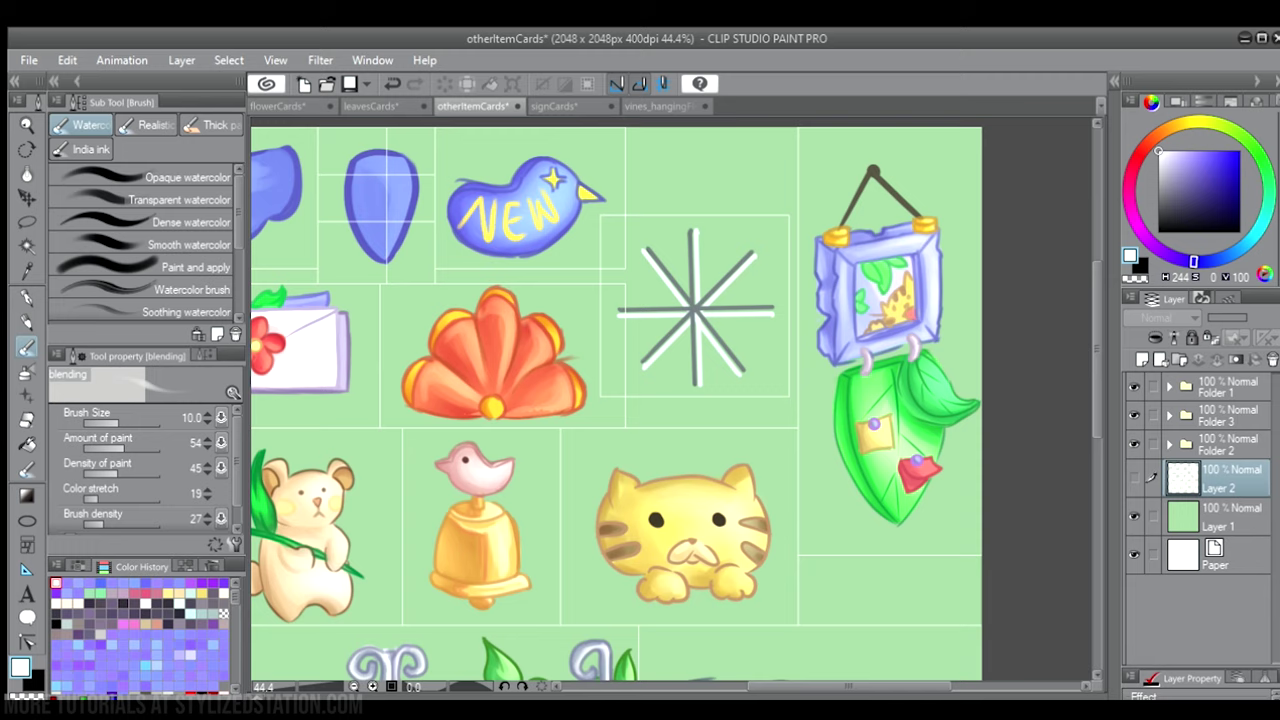
{"action": "left_click_drag", "start_coordinate": [846, 685], "coordinate": [789, 686]}
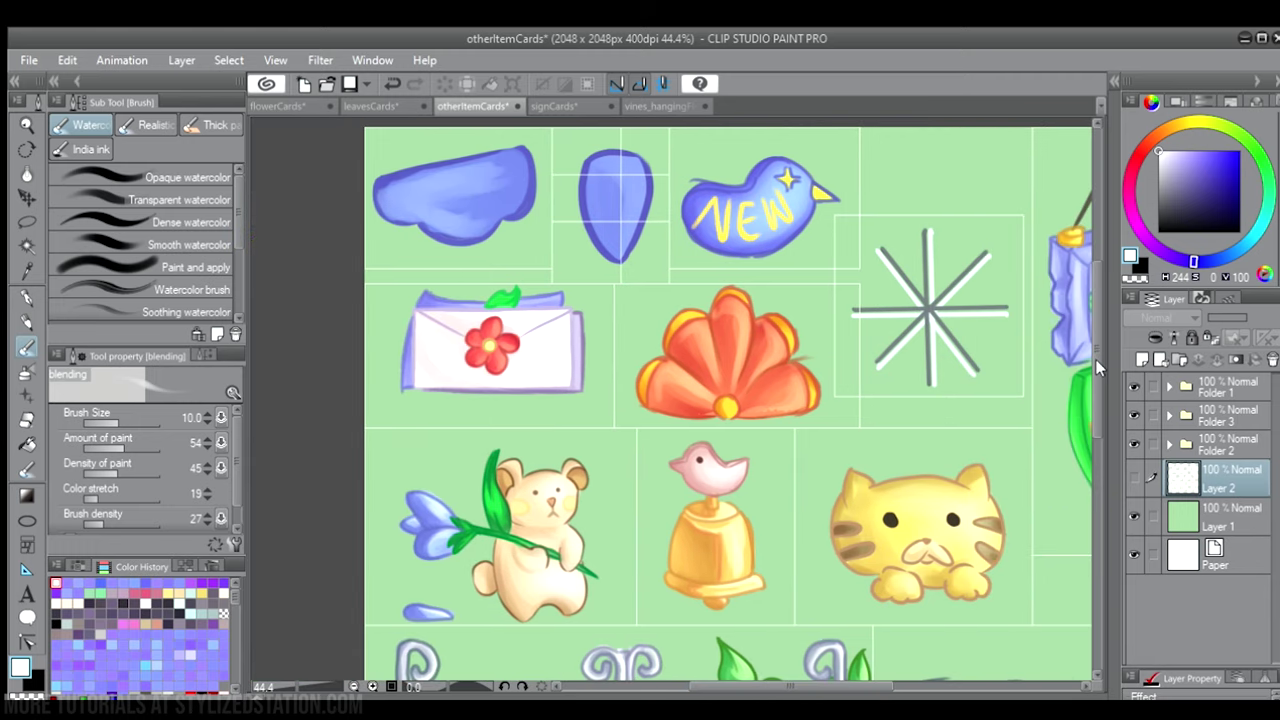
{"action": "left_click_drag", "start_coordinate": [1099, 366], "coordinate": [1101, 455]}
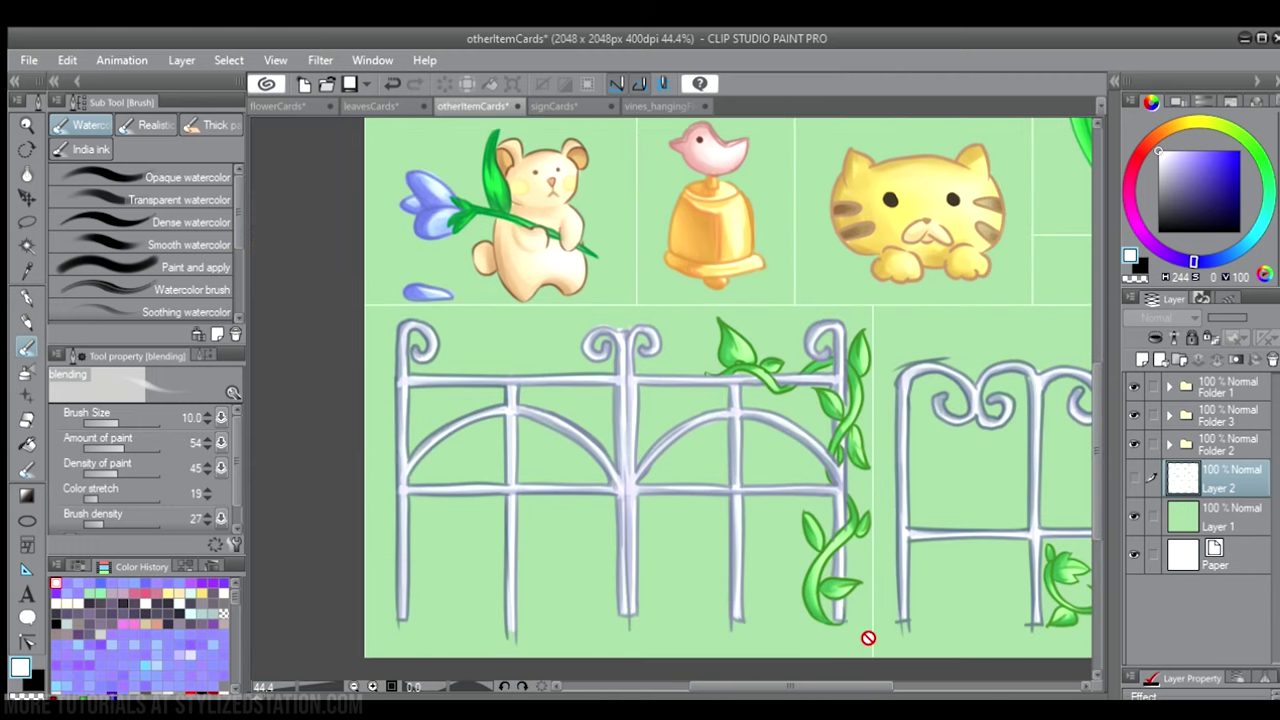
{"action": "left_click_drag", "start_coordinate": [808, 686], "coordinate": [861, 686]}
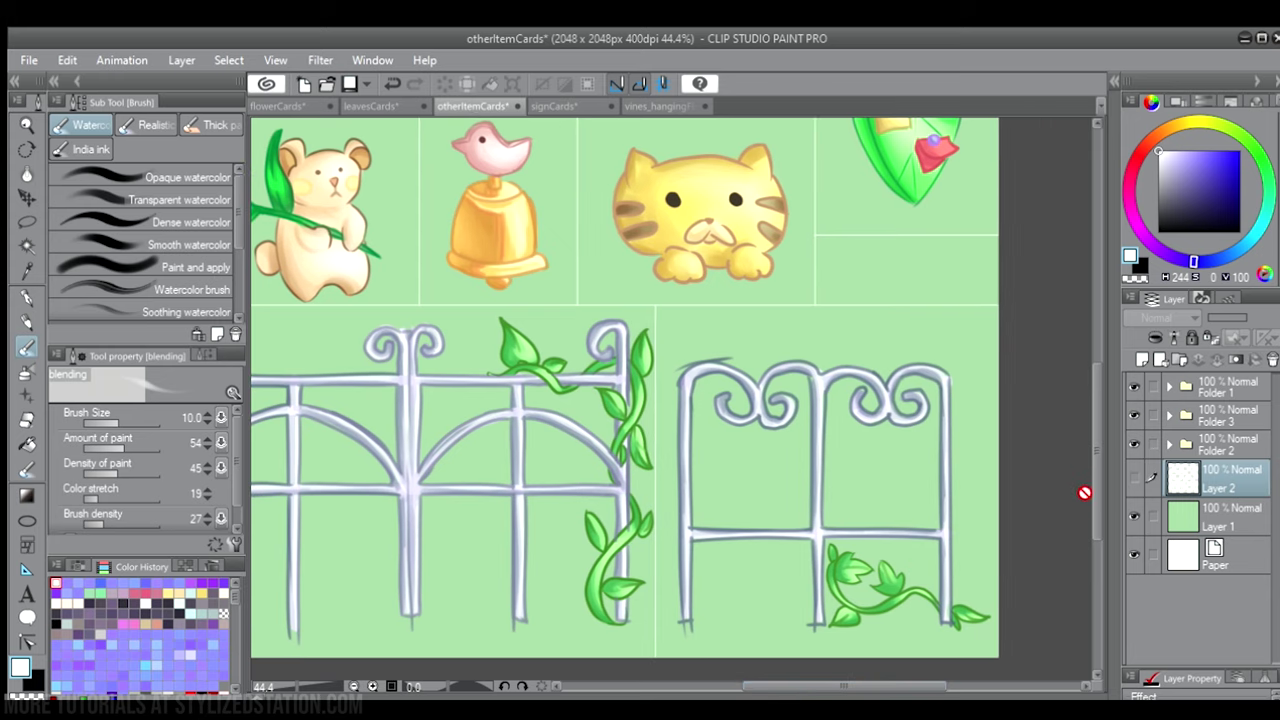
{"action": "left_click_drag", "start_coordinate": [1093, 473], "coordinate": [1099, 373]}
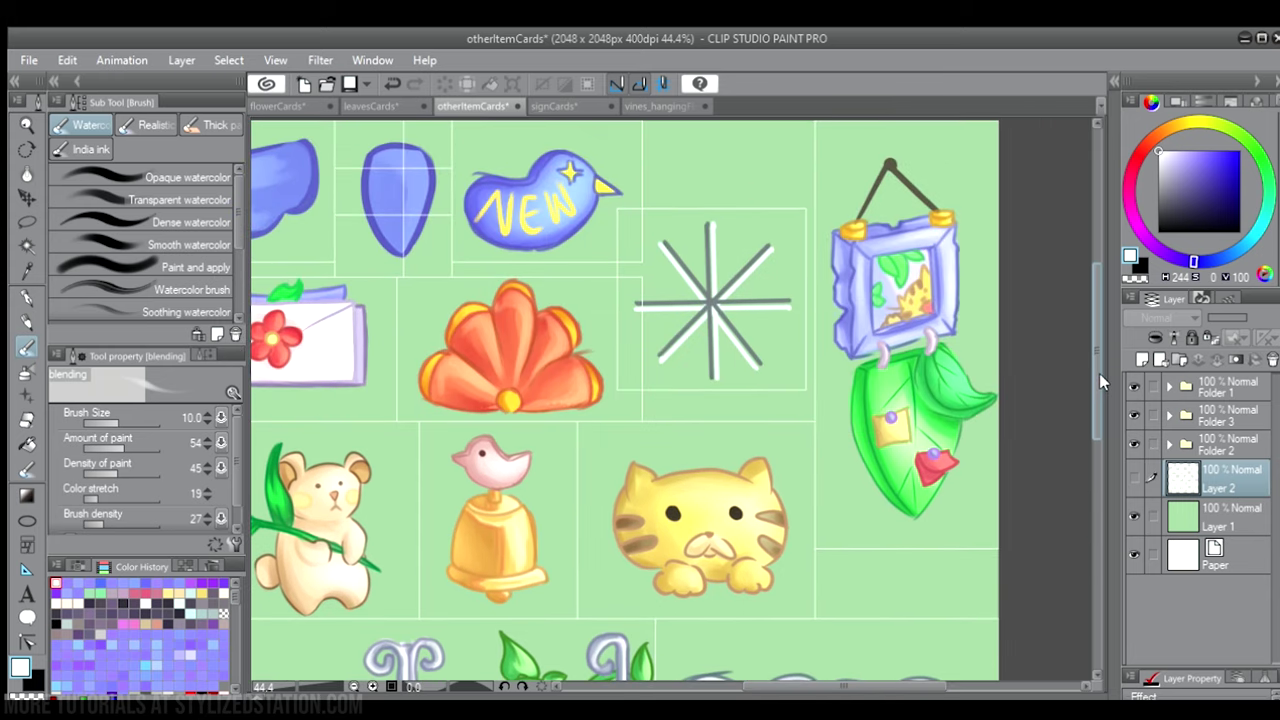
- Open the signCards sheet and examine the painted sign flowers, leaves, bows and blue ribbon drape
{"action": "left_click", "coordinate": [588, 106]}
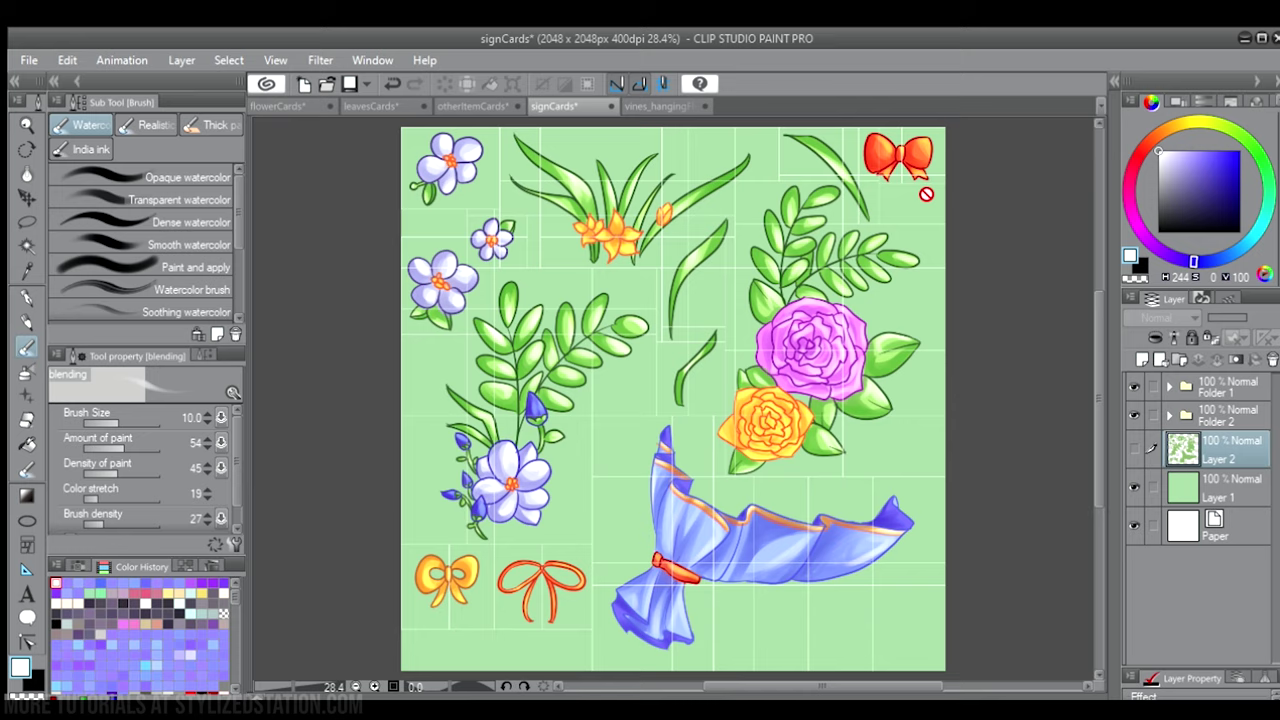
{"action": "scroll", "coordinate": [846, 151], "scroll_direction": "up", "scroll_amount": 2}
{"action": "mouse_move", "coordinate": [1093, 329]}
{"action": "left_mouse_down"}
{"action": "mouse_move", "coordinate": [1090, 314]}
{"action": "mouse_move", "coordinate": [1086, 334]}
{"action": "left_mouse_up"}
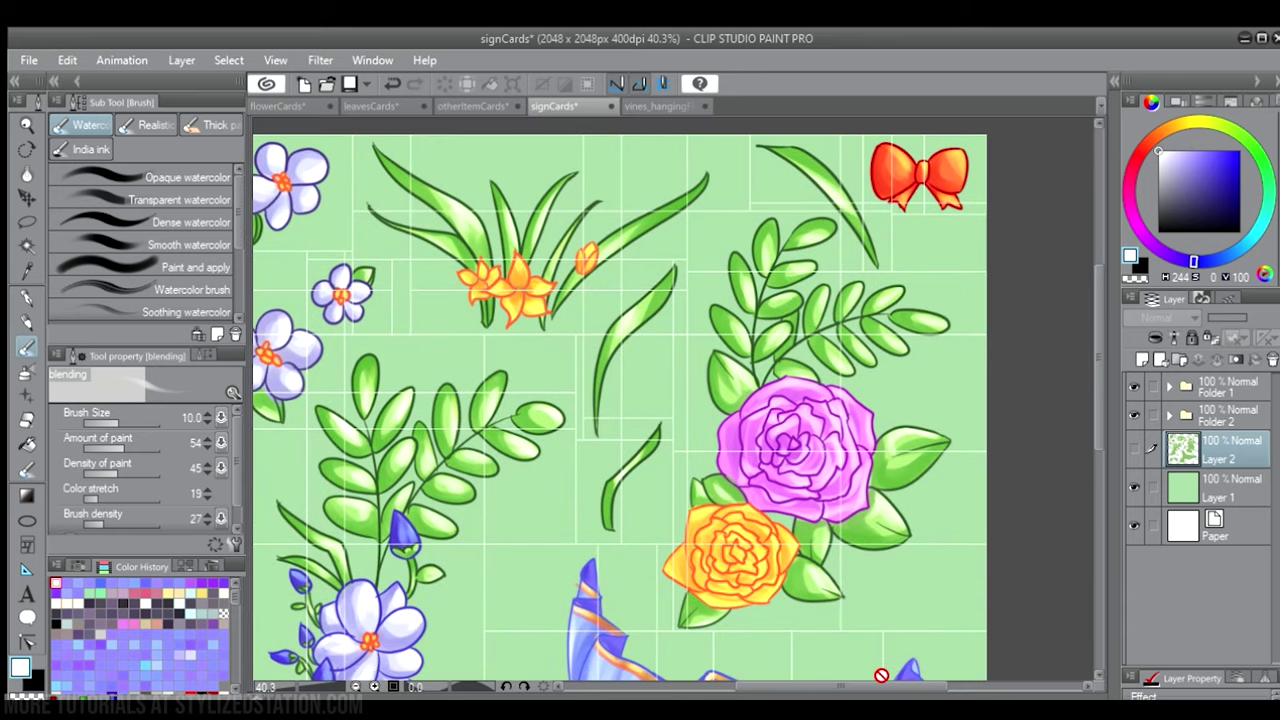
{"action": "left_click_drag", "start_coordinate": [881, 686], "coordinate": [846, 686]}
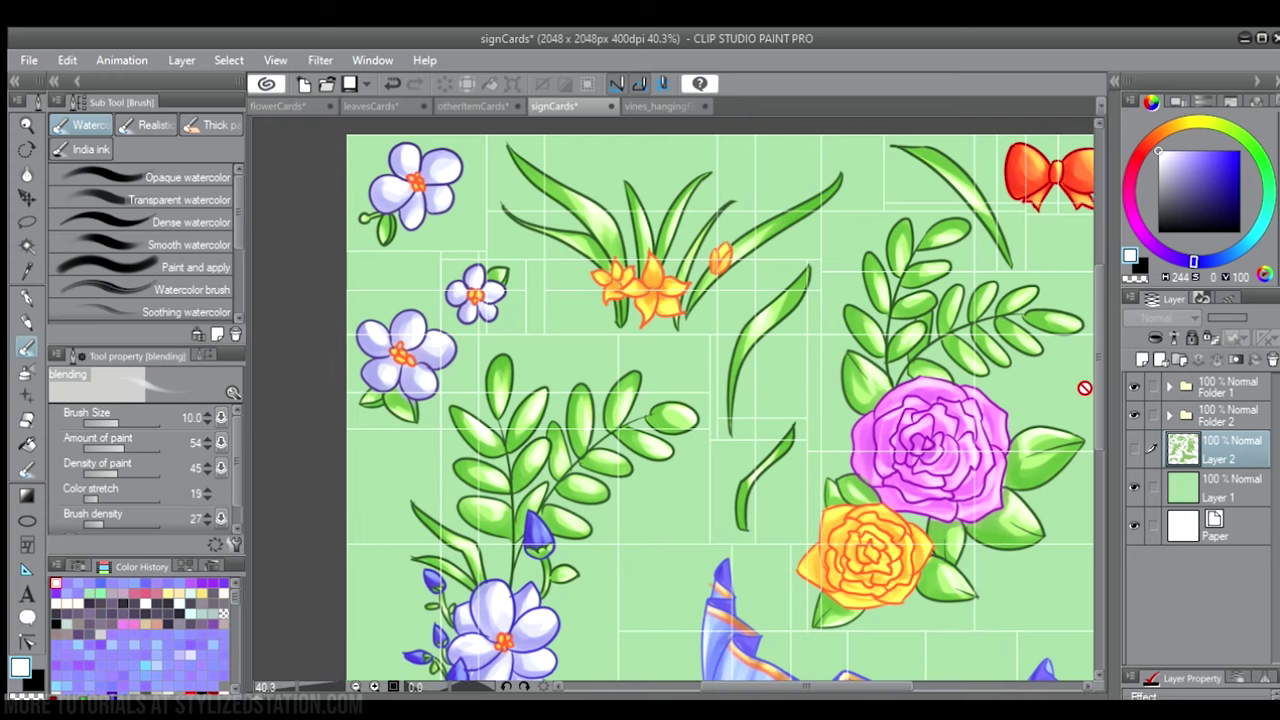
{"action": "left_click_drag", "start_coordinate": [1090, 370], "coordinate": [1100, 442]}
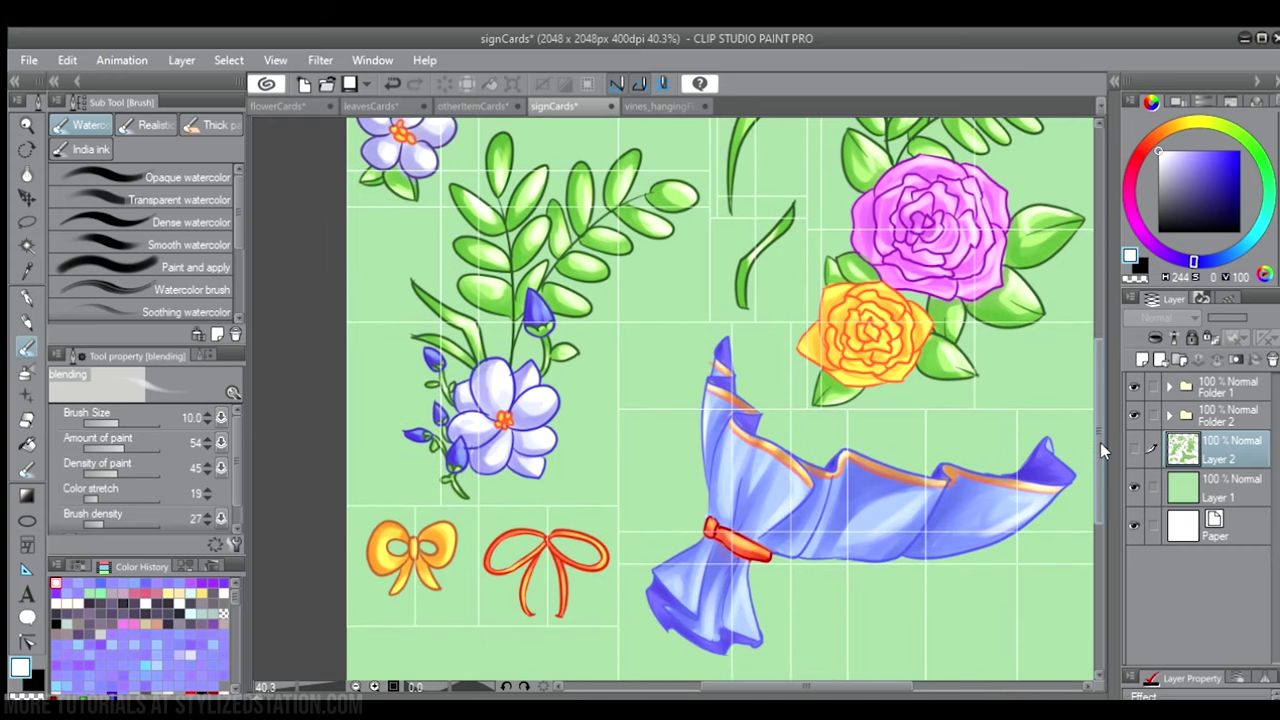
{"action": "left_click_drag", "start_coordinate": [748, 677], "coordinate": [760, 677]}
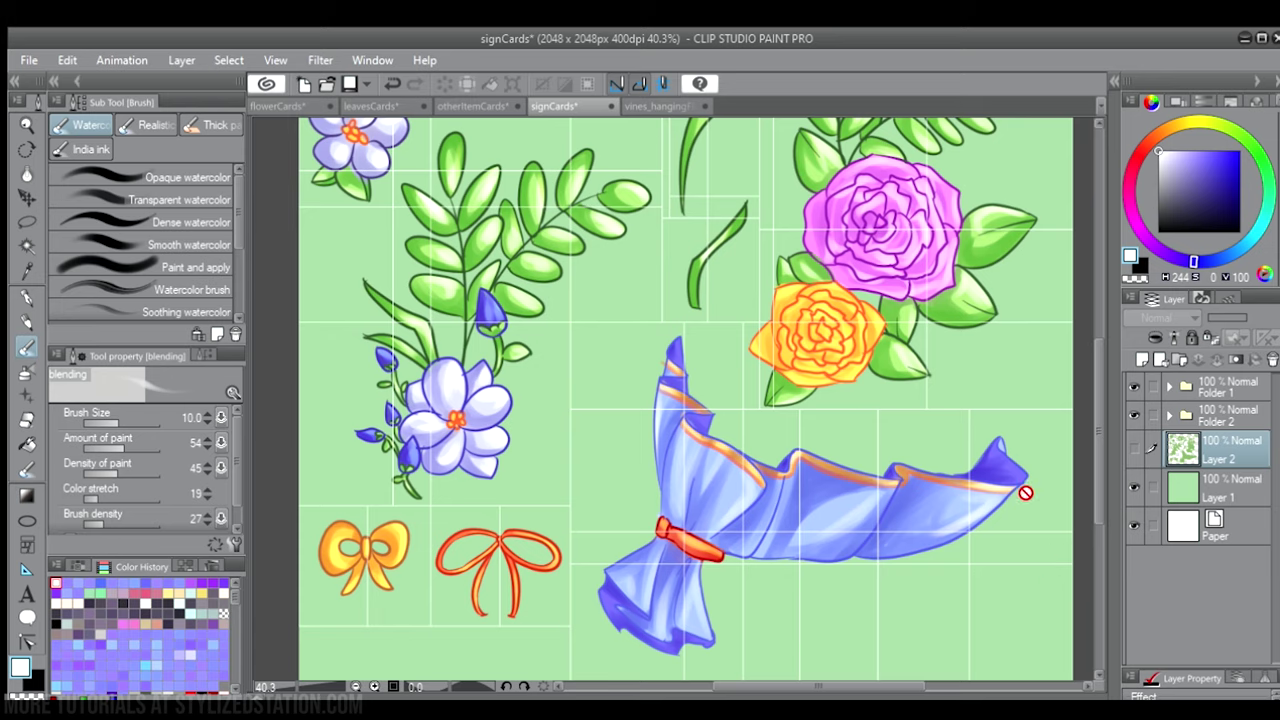
- In the vines_hangingFlowersCards sheet, hide the Layer 2 silhouettes and show the Folder 2 and Folder 1 layers
{"action": "left_click", "coordinate": [660, 106]}
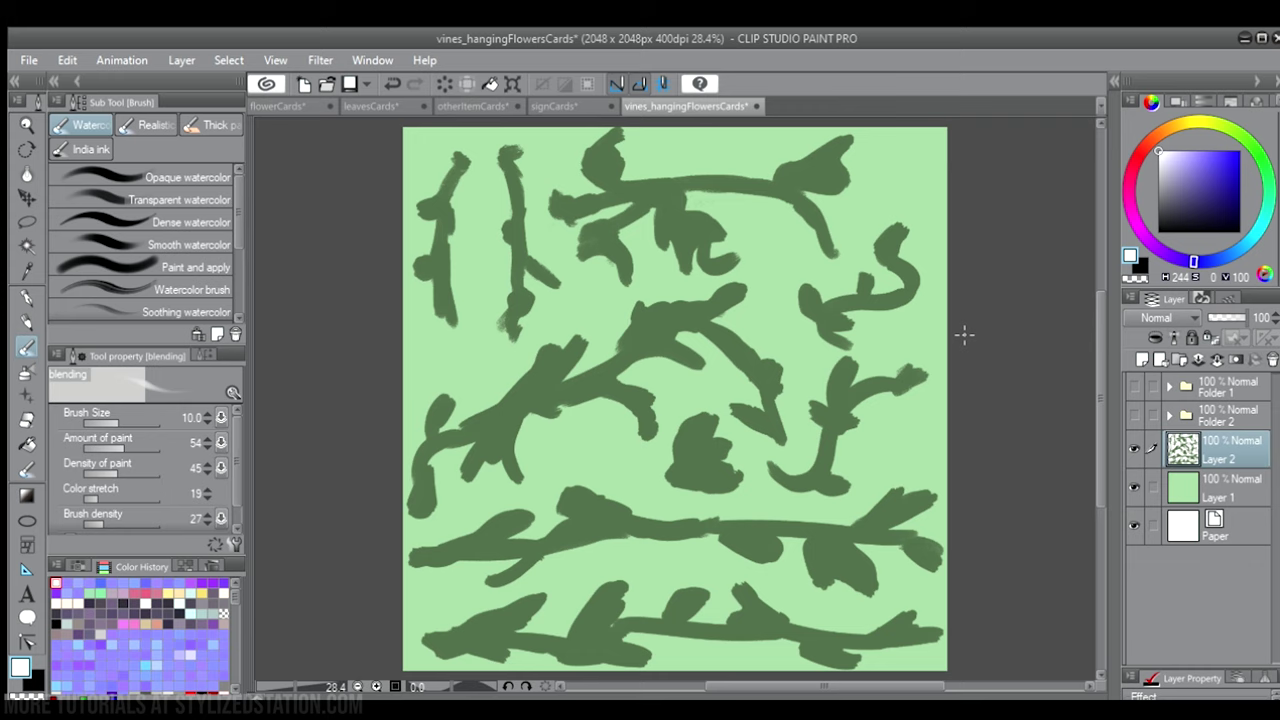
{"action": "left_click", "coordinate": [1134, 449]}
{"action": "left_click", "coordinate": [1134, 410]}
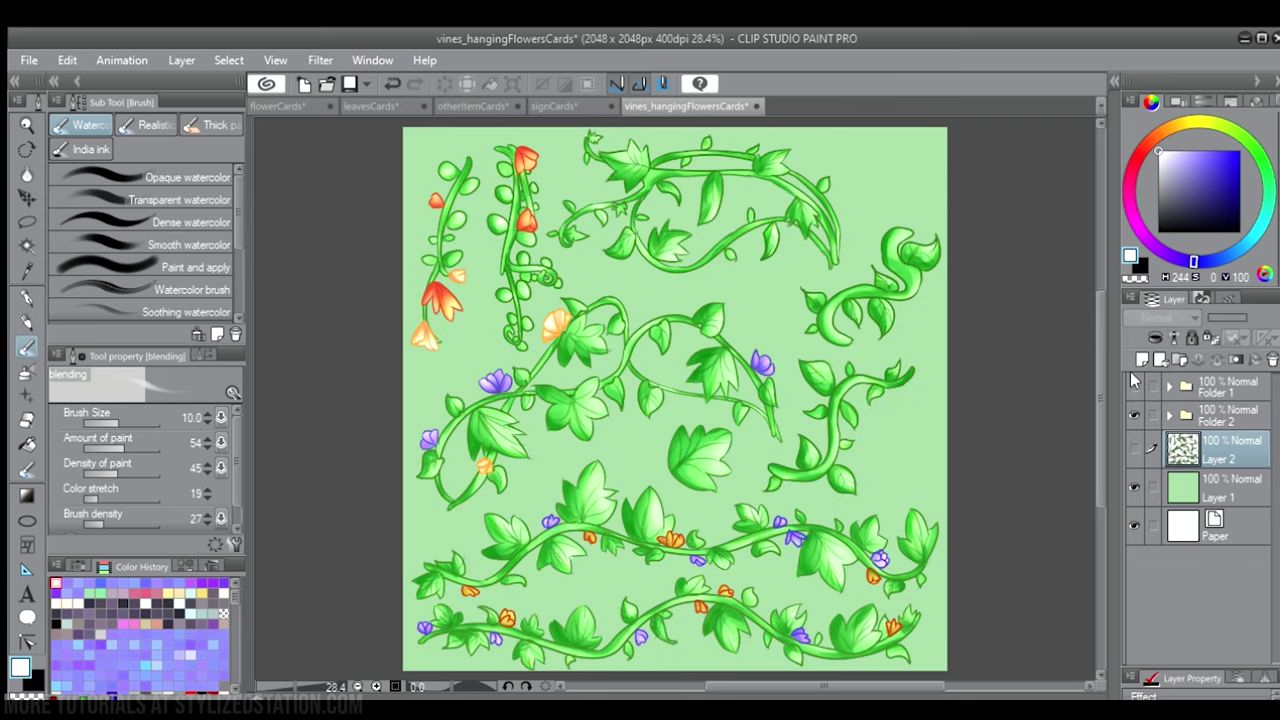
{"action": "left_click", "coordinate": [1134, 386]}
- Examine the painted vines, leaves and hanging flowers across the vines_hangingFlowersCards sheet up close
{"action": "scroll", "coordinate": [920, 217], "scroll_direction": "up", "scroll_amount": 2}
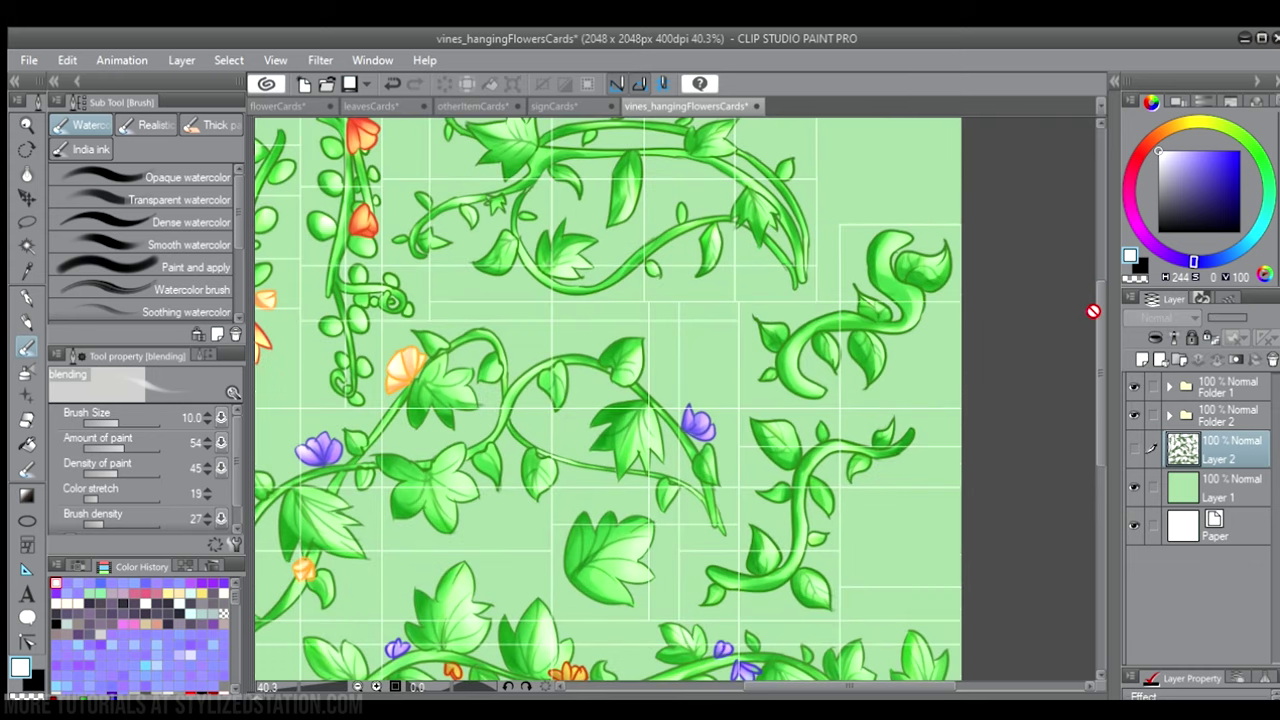
{"action": "left_click_drag", "start_coordinate": [1095, 277], "coordinate": [1103, 377]}
{"action": "left_click_drag", "start_coordinate": [940, 686], "coordinate": [881, 655]}
{"action": "left_click_drag", "start_coordinate": [1100, 480], "coordinate": [1096, 358]}
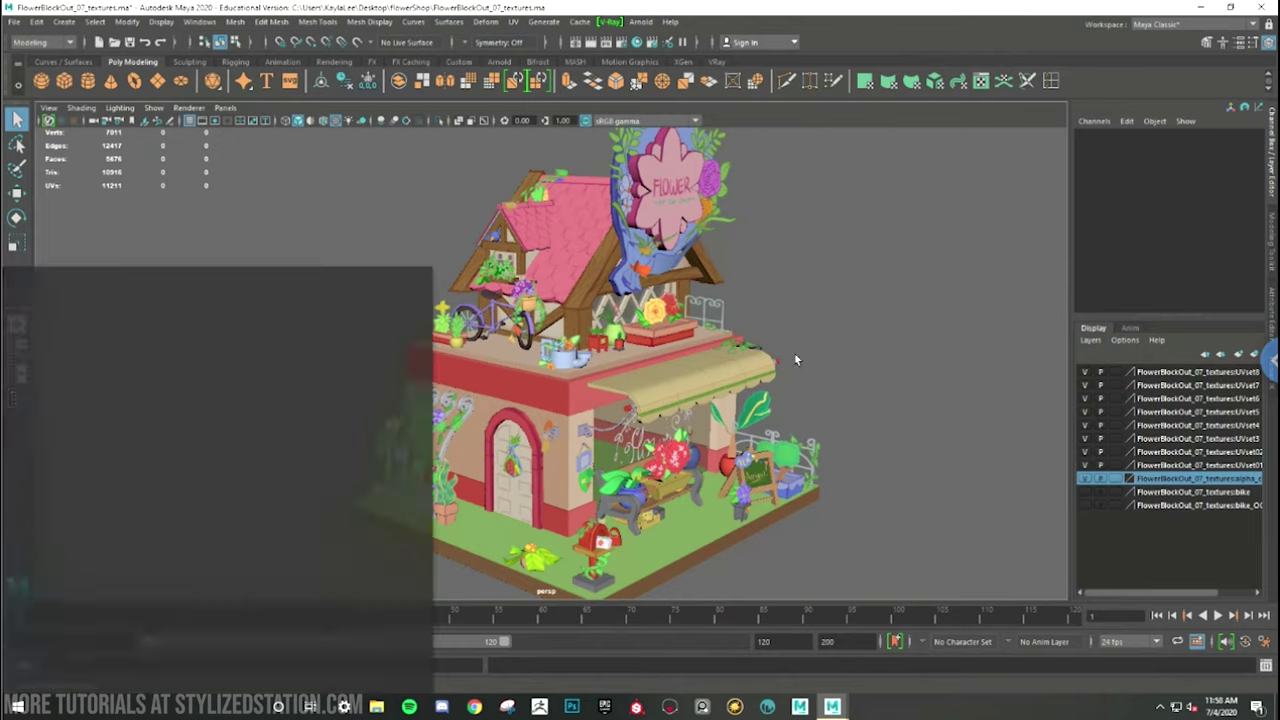
- In Maya, view the textured flower shop and examine the flower cards on the upper terrace's bicycle, watering can, planters and sign
{"action": "left_click_drag", "start_coordinate": [850, 274], "coordinate": [850, 286], "text": "alt"}
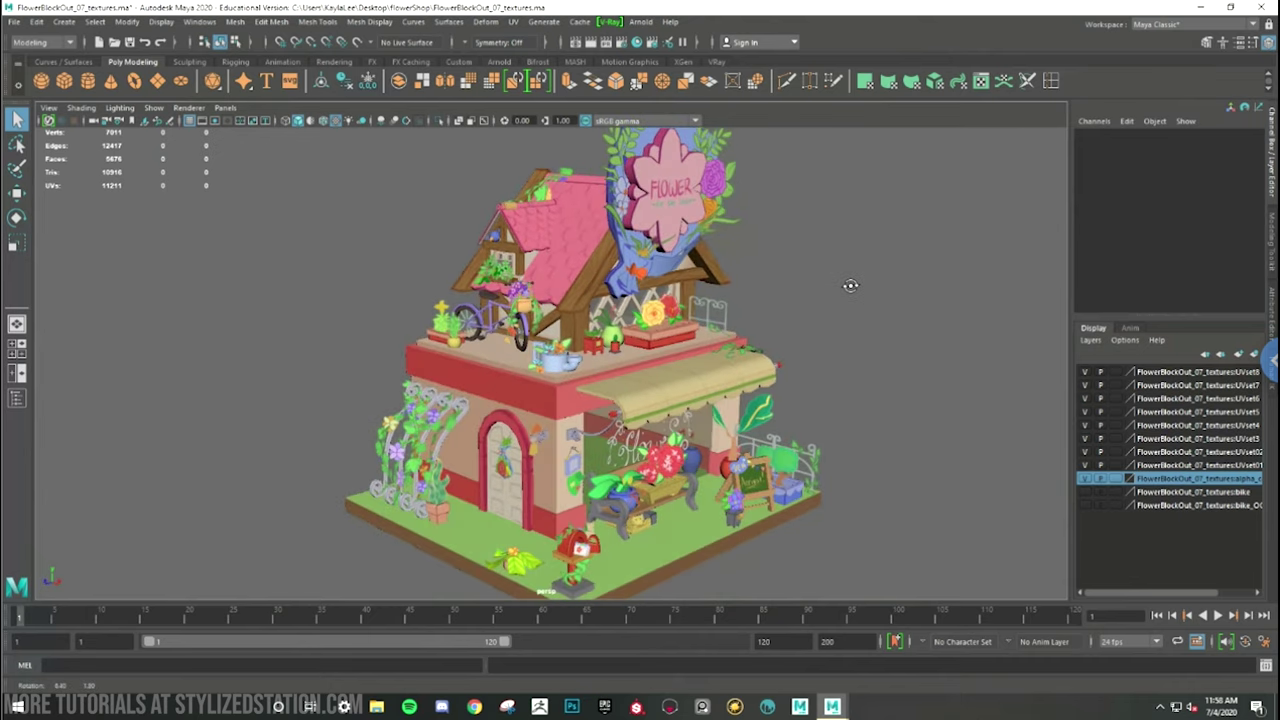
{"action": "scroll", "coordinate": [784, 242], "scroll_direction": "down", "scroll_amount": 2}
{"action": "scroll", "coordinate": [780, 236], "scroll_direction": "up", "scroll_amount": 4}
{"action": "scroll", "coordinate": [780, 236], "scroll_direction": "up", "scroll_amount": 4}
{"action": "left_click_drag", "start_coordinate": [765, 286], "coordinate": [702, 334], "text": "alt"}
{"action": "scroll", "coordinate": [494, 448], "scroll_direction": "up", "scroll_amount": 5}
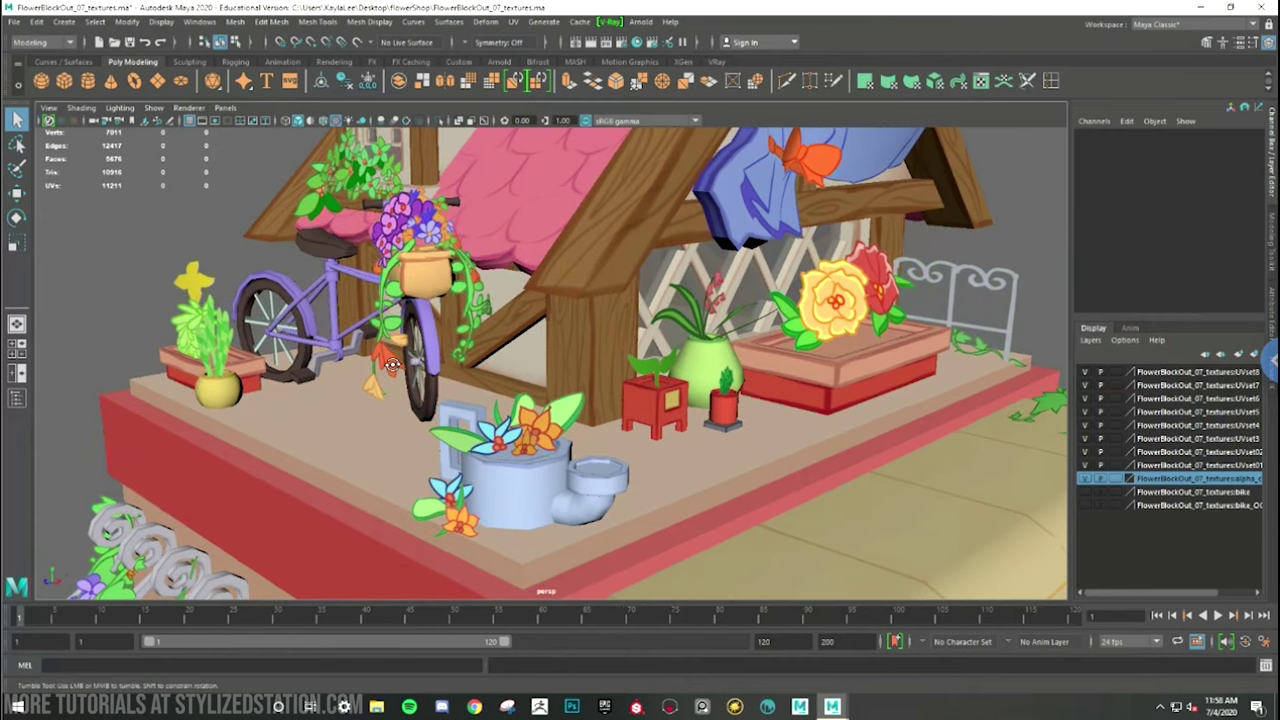
{"action": "left_click_drag", "start_coordinate": [436, 222], "coordinate": [468, 207], "text": "alt"}
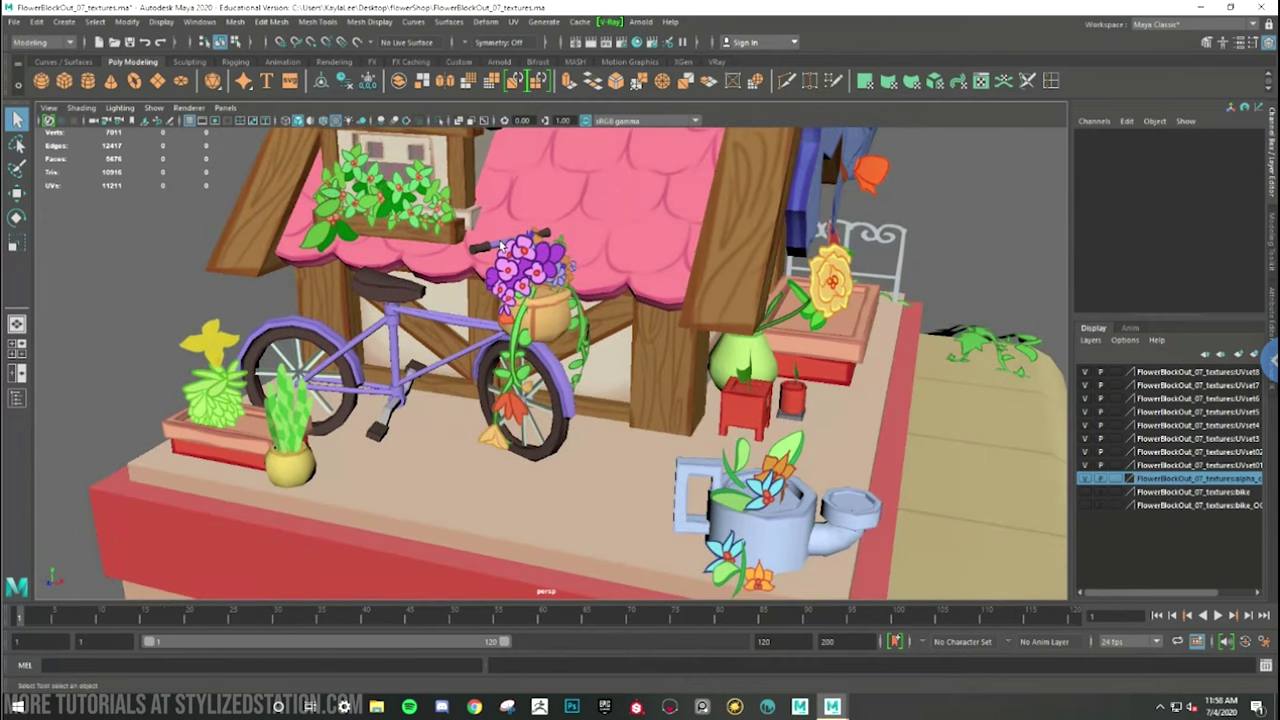
{"action": "left_click_drag", "start_coordinate": [766, 315], "coordinate": [380, 441], "text": "alt"}
- Select the fence's alpha card on the upper terrace and inspect it along with the awning and plants below
{"action": "left_click", "coordinate": [378, 557]}
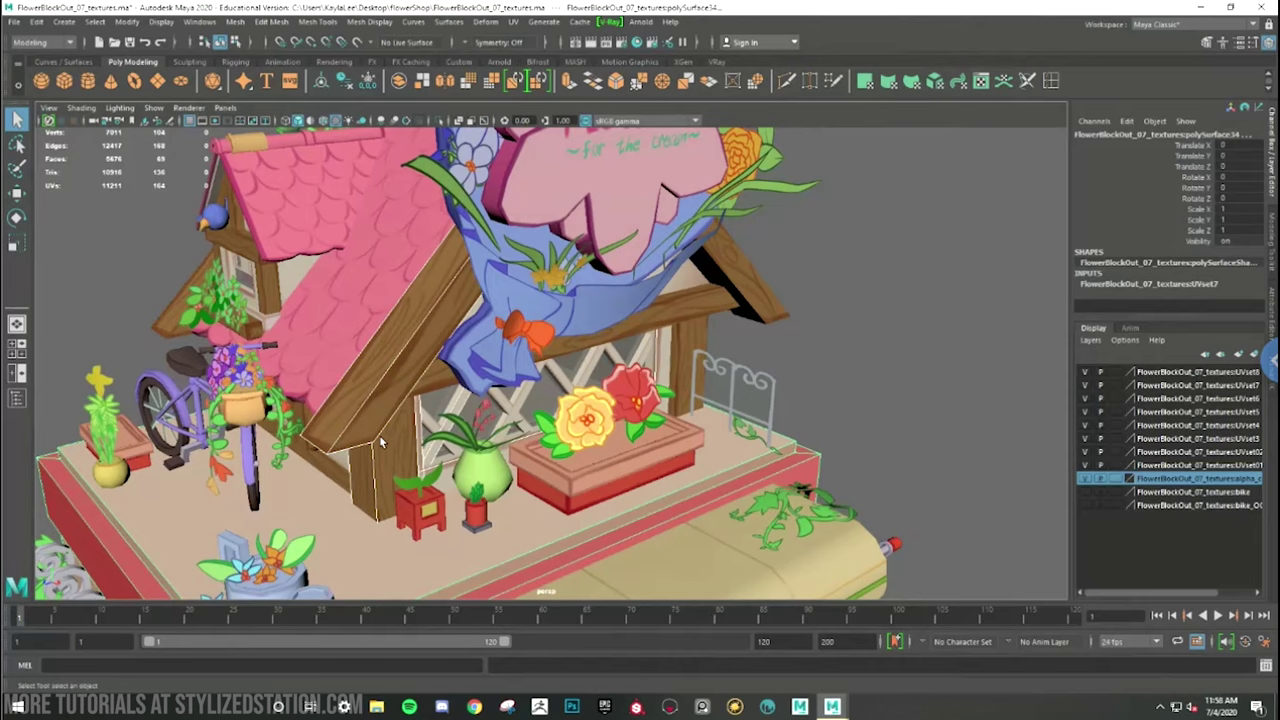
{"action": "left_click", "coordinate": [764, 352]}
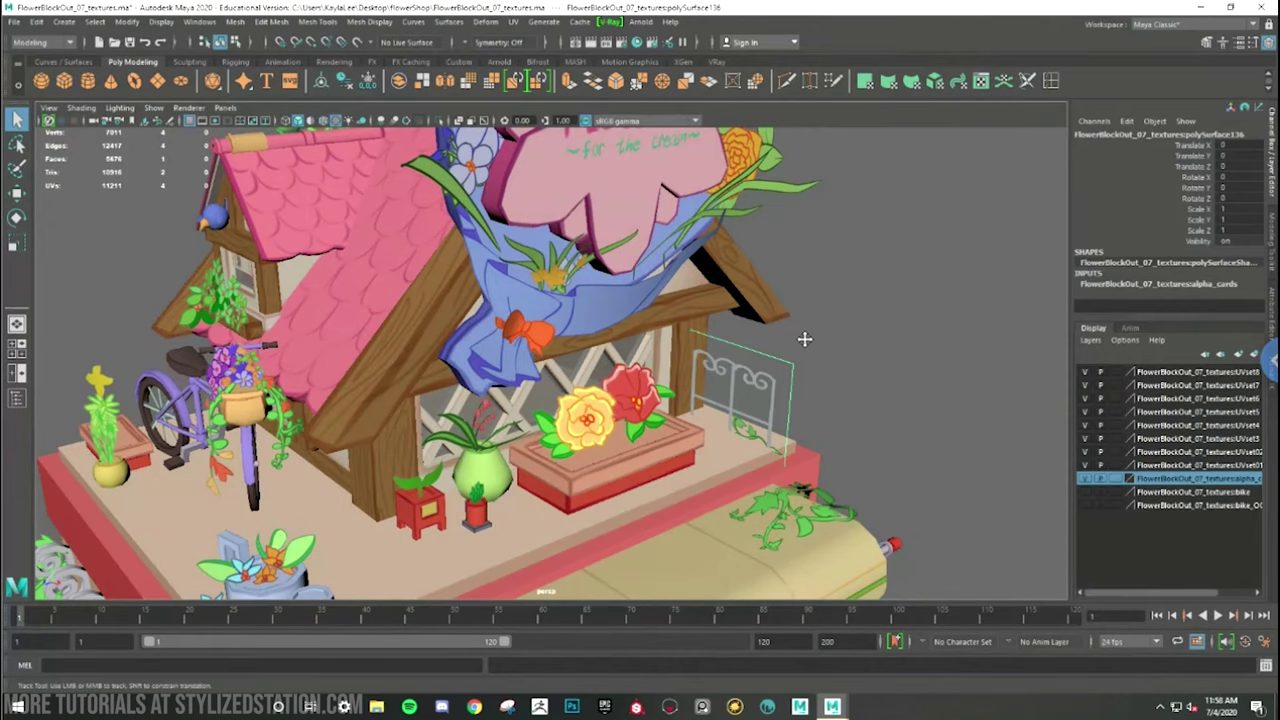
{"action": "left_click_drag", "start_coordinate": [806, 340], "coordinate": [795, 313], "text": "alt"}
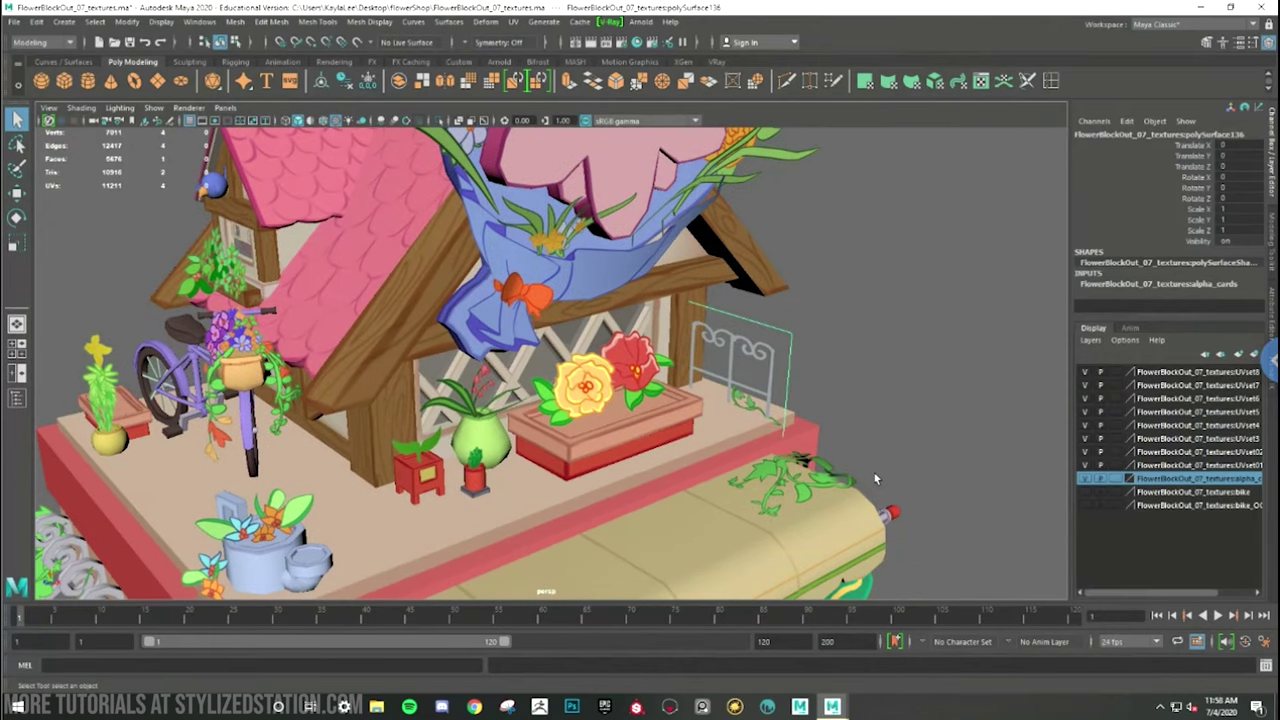
{"action": "middle_click_drag", "start_coordinate": [875, 479], "coordinate": [846, 294], "text": "alt"}
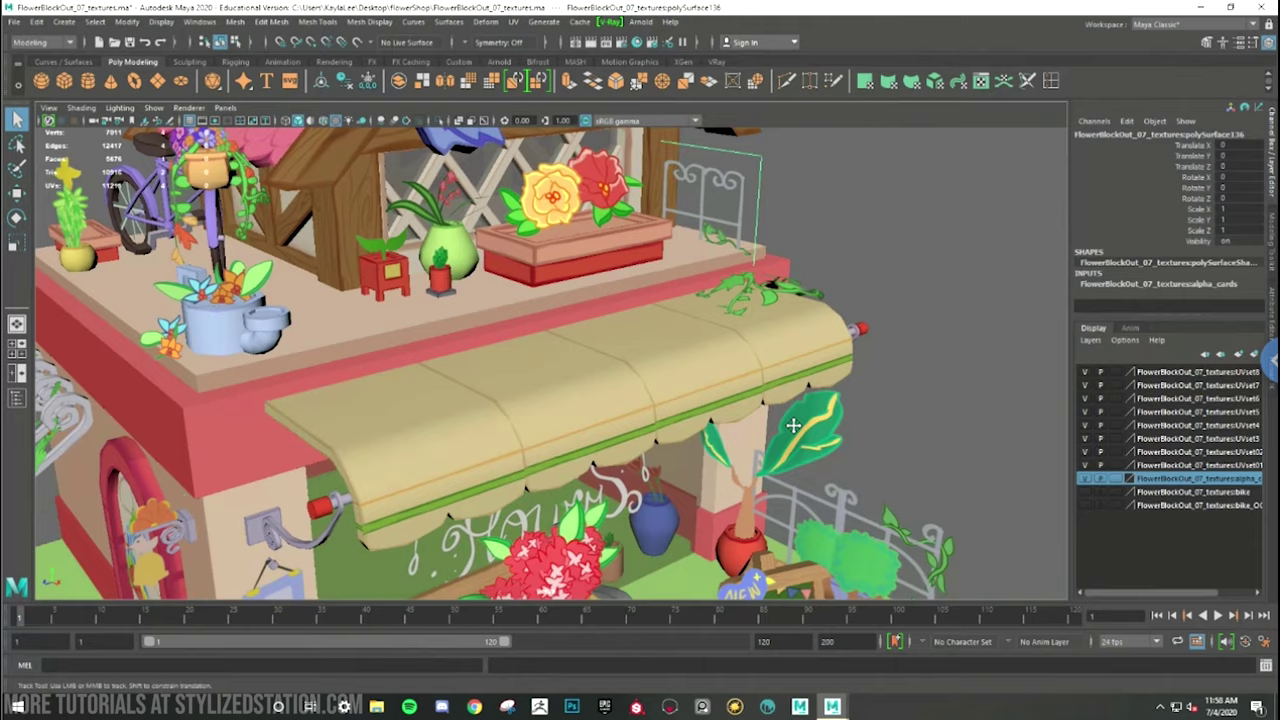
- Examine the alpha cards on the ground floor, covering the mailbox, bench planters, Arrival sign and potted plants
{"action": "middle_click_drag", "start_coordinate": [793, 425], "coordinate": [788, 285], "text": "alt"}
{"action": "middle_click_drag", "start_coordinate": [755, 416], "coordinate": [857, 253], "text": "alt"}
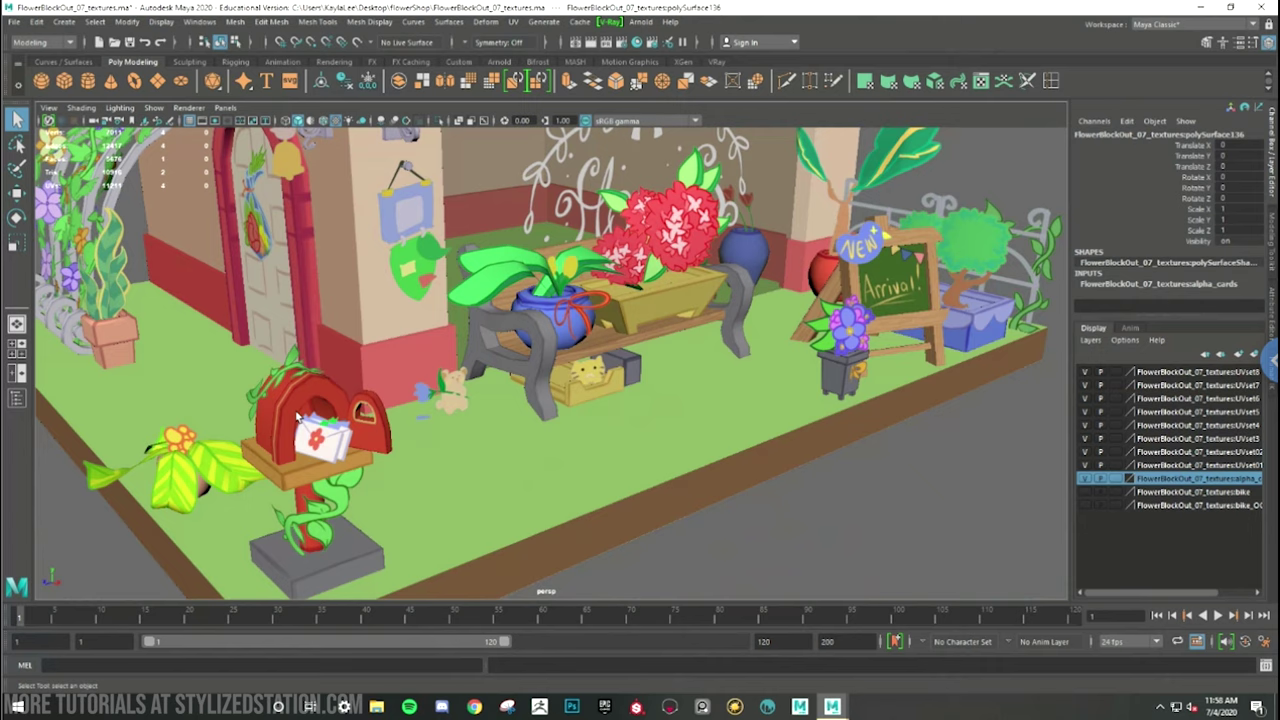
{"action": "middle_click_drag", "start_coordinate": [537, 333], "coordinate": [340, 460], "text": "alt"}
{"action": "scroll", "coordinate": [880, 326], "scroll_direction": "down", "scroll_amount": 2}
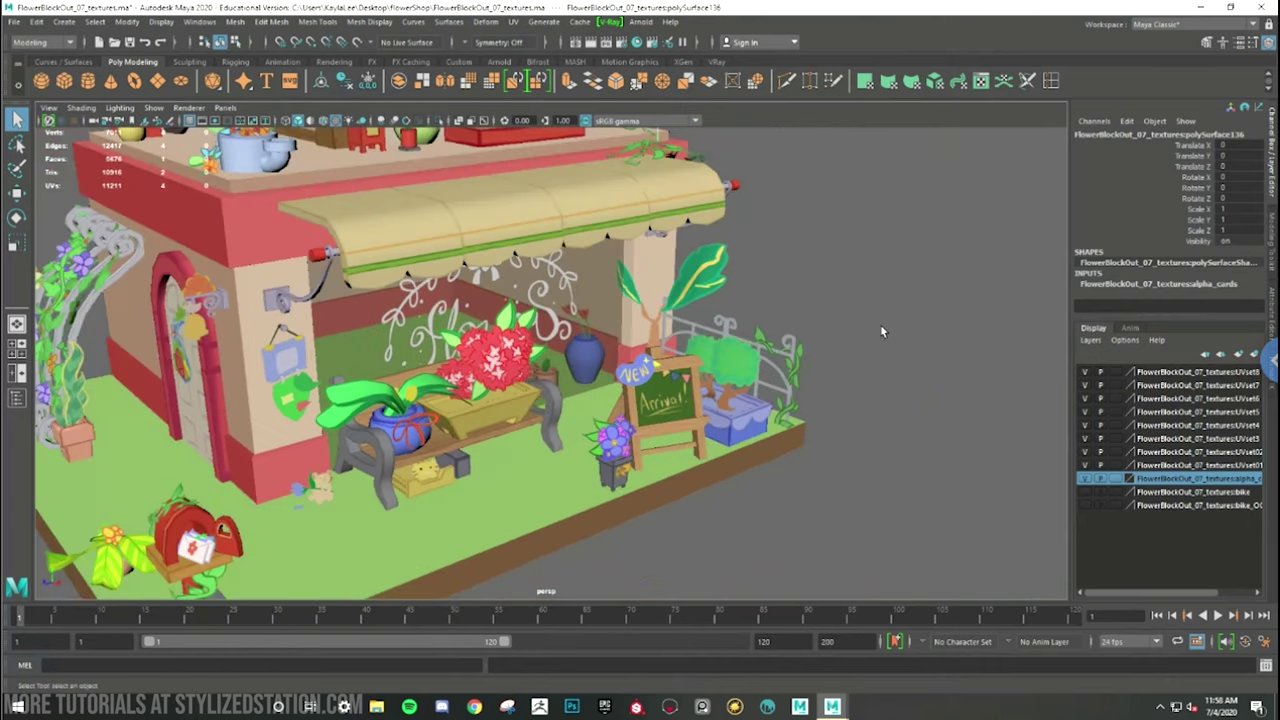
{"action": "scroll", "coordinate": [881, 329], "scroll_direction": "up", "scroll_amount": 6}
{"action": "scroll", "coordinate": [881, 327], "scroll_direction": "up", "scroll_amount": 1}
{"action": "middle_click_drag", "start_coordinate": [874, 306], "coordinate": [800, 251], "text": "alt"}
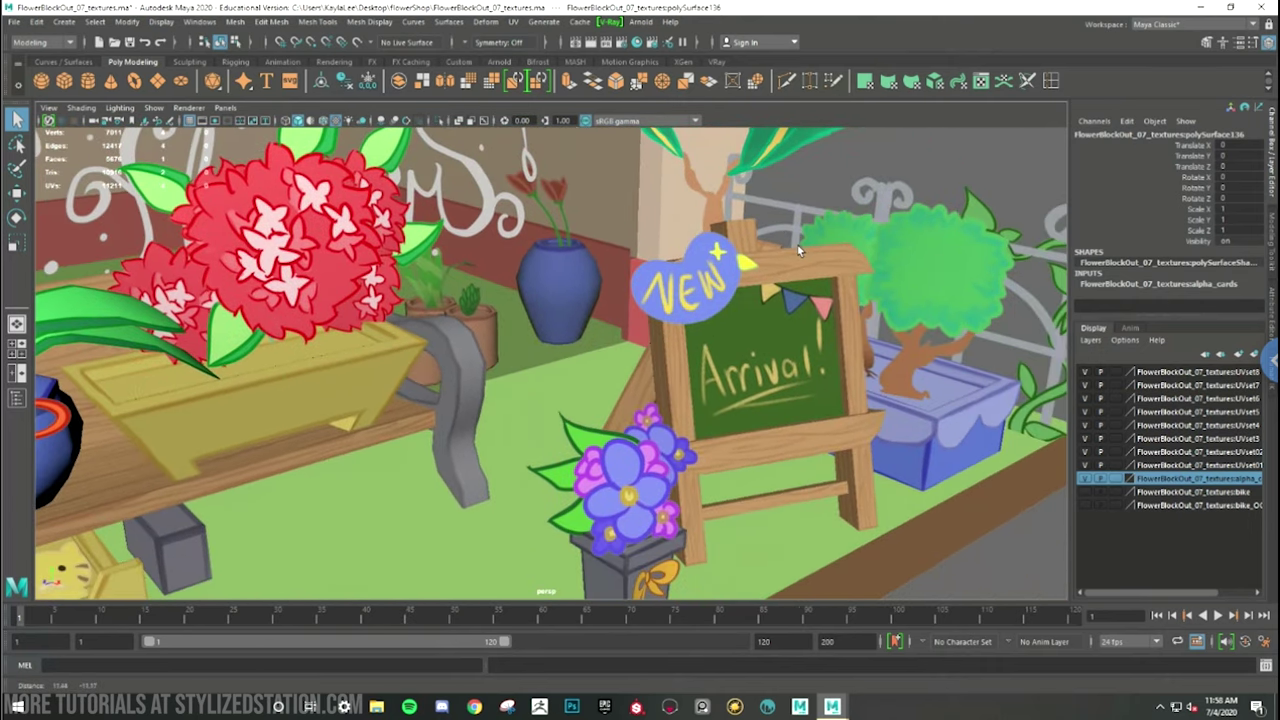
{"action": "scroll", "coordinate": [818, 262], "scroll_direction": "down", "scroll_amount": 1}
{"action": "left_click_drag", "start_coordinate": [872, 293], "coordinate": [343, 340], "text": "alt"}
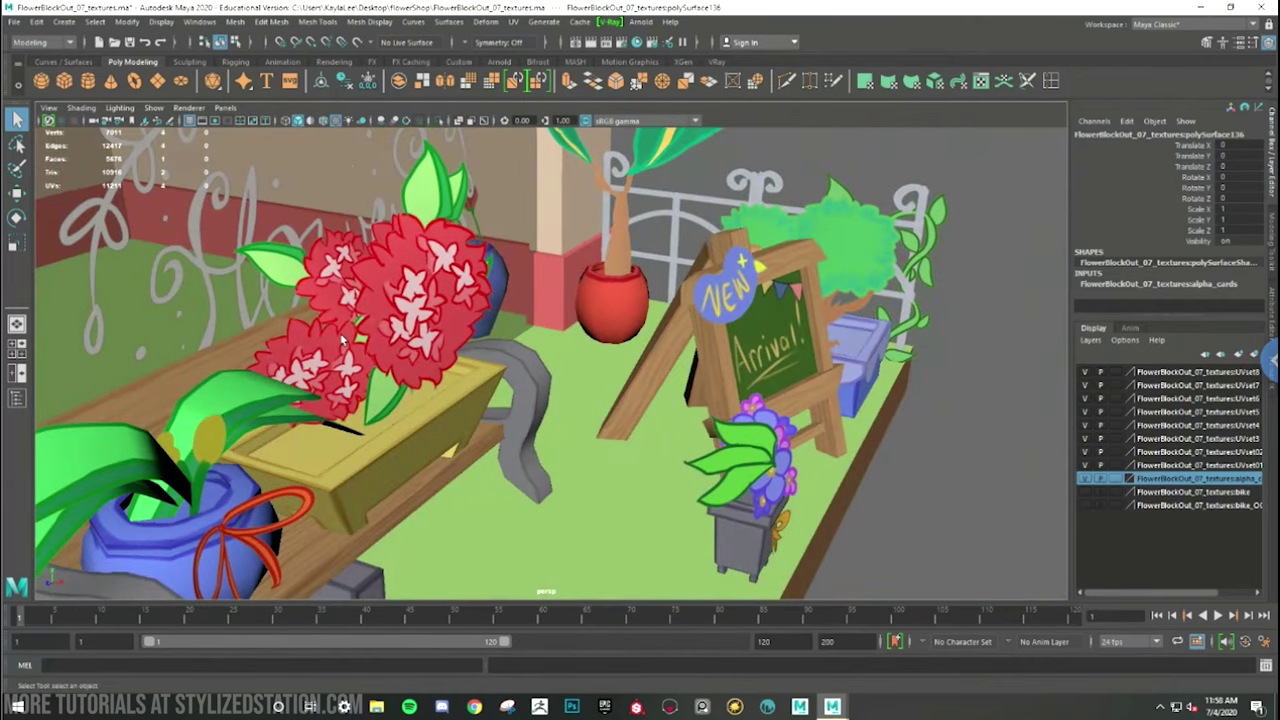
{"action": "scroll", "coordinate": [532, 345], "scroll_direction": "up", "scroll_amount": 3}
{"action": "scroll", "coordinate": [532, 345], "scroll_direction": "down", "scroll_amount": 7}
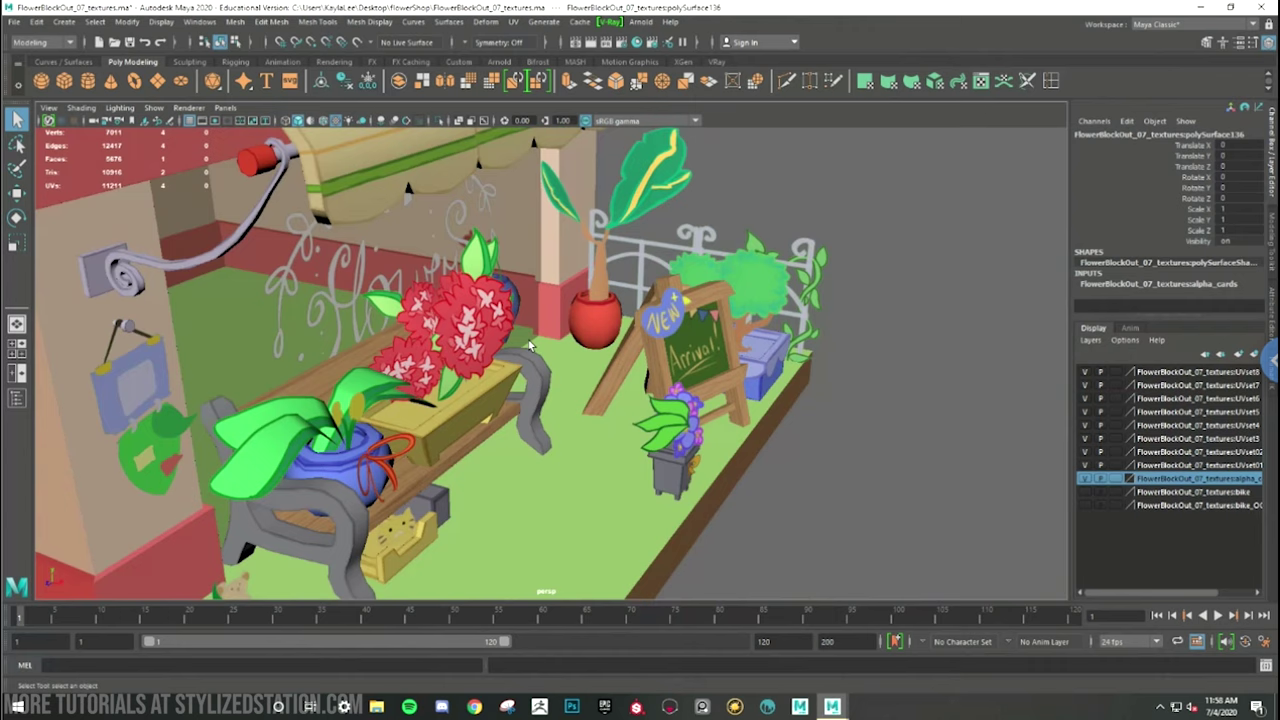
{"action": "middle_click_drag", "start_coordinate": [360, 367], "coordinate": [432, 371], "text": "alt"}
{"action": "left_click_drag", "start_coordinate": [432, 371], "coordinate": [544, 312], "text": "alt"}
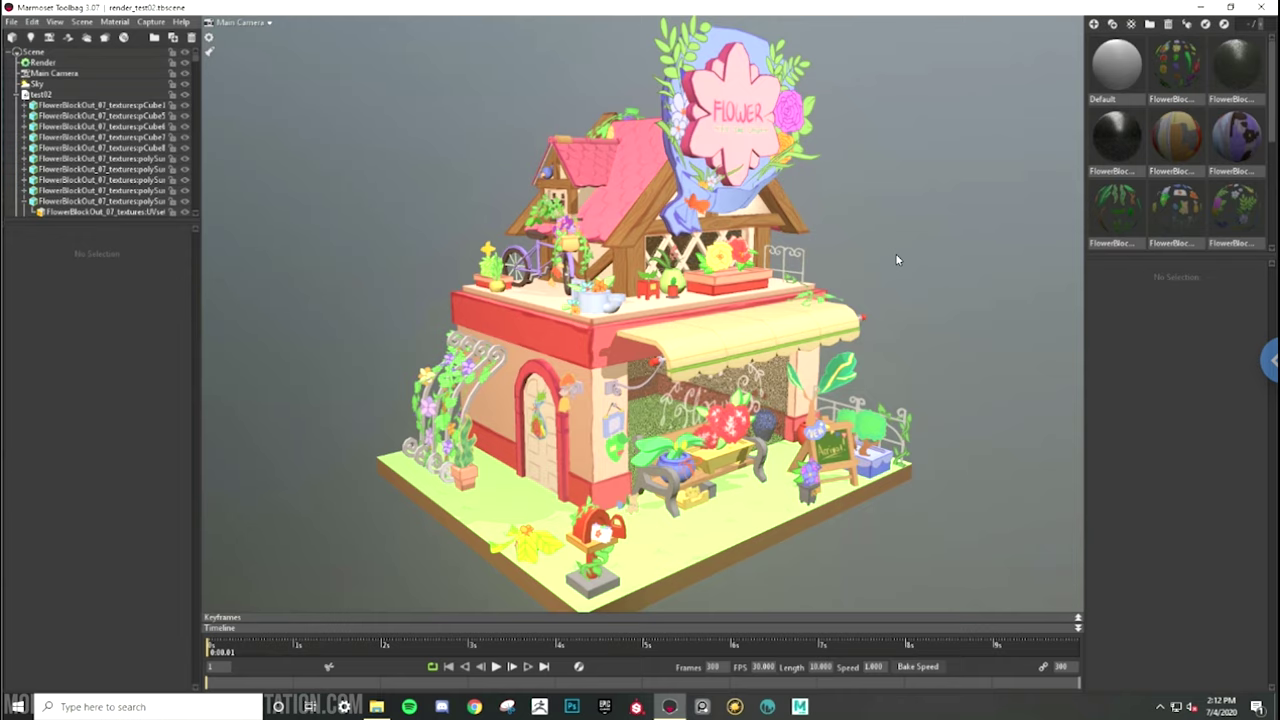
- In Marmoset Toolbag, view the rendered flower shop from several angles and inspect the upper terrace, roof and flower sign
{"action": "mouse_move", "coordinate": [971, 294]}
{"action": "left_mouse_down"}
{"action": "mouse_move", "coordinate": [966, 317]}
{"action": "mouse_move", "coordinate": [880, 305]}
{"action": "mouse_move", "coordinate": [984, 321]}
{"action": "mouse_move", "coordinate": [1008, 306]}
{"action": "mouse_move", "coordinate": [966, 306]}
{"action": "left_mouse_up"}
{"action": "left_click_drag", "start_coordinate": [869, 234], "coordinate": [731, 272]}
{"action": "scroll", "coordinate": [798, 257], "scroll_direction": "down", "scroll_amount": 2}
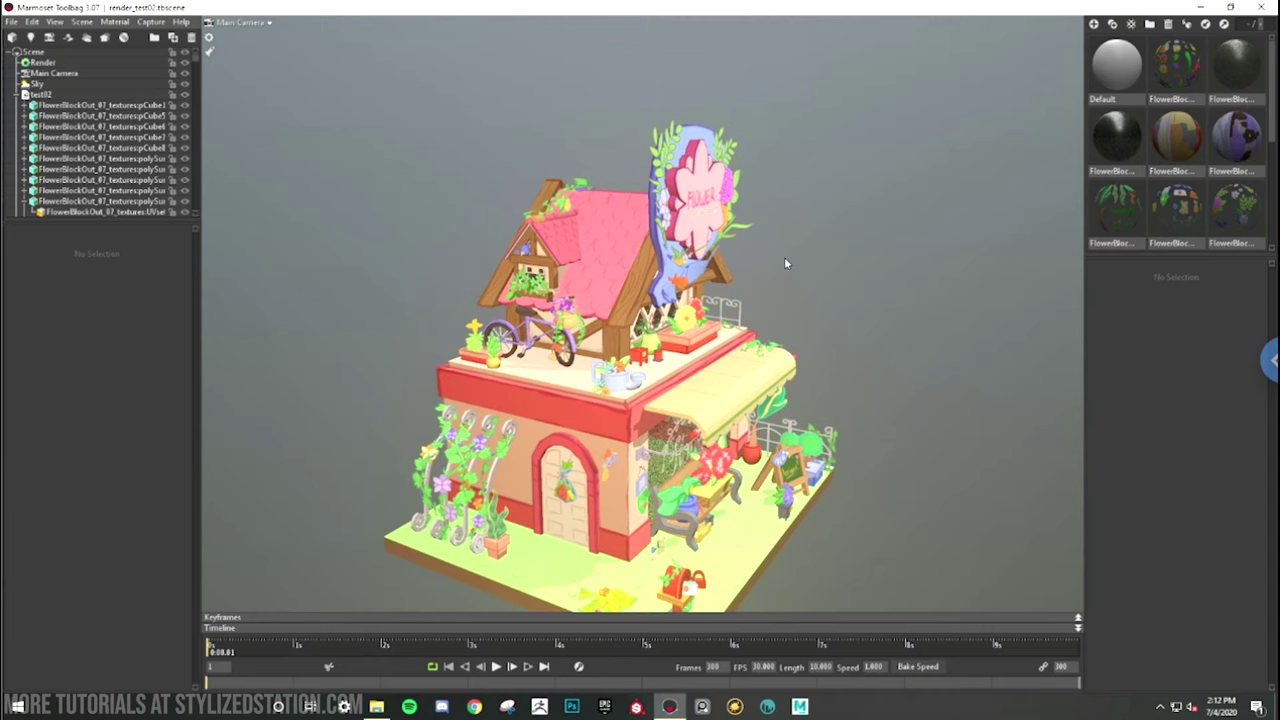
{"action": "scroll", "coordinate": [784, 258], "scroll_direction": "up", "scroll_amount": 7}
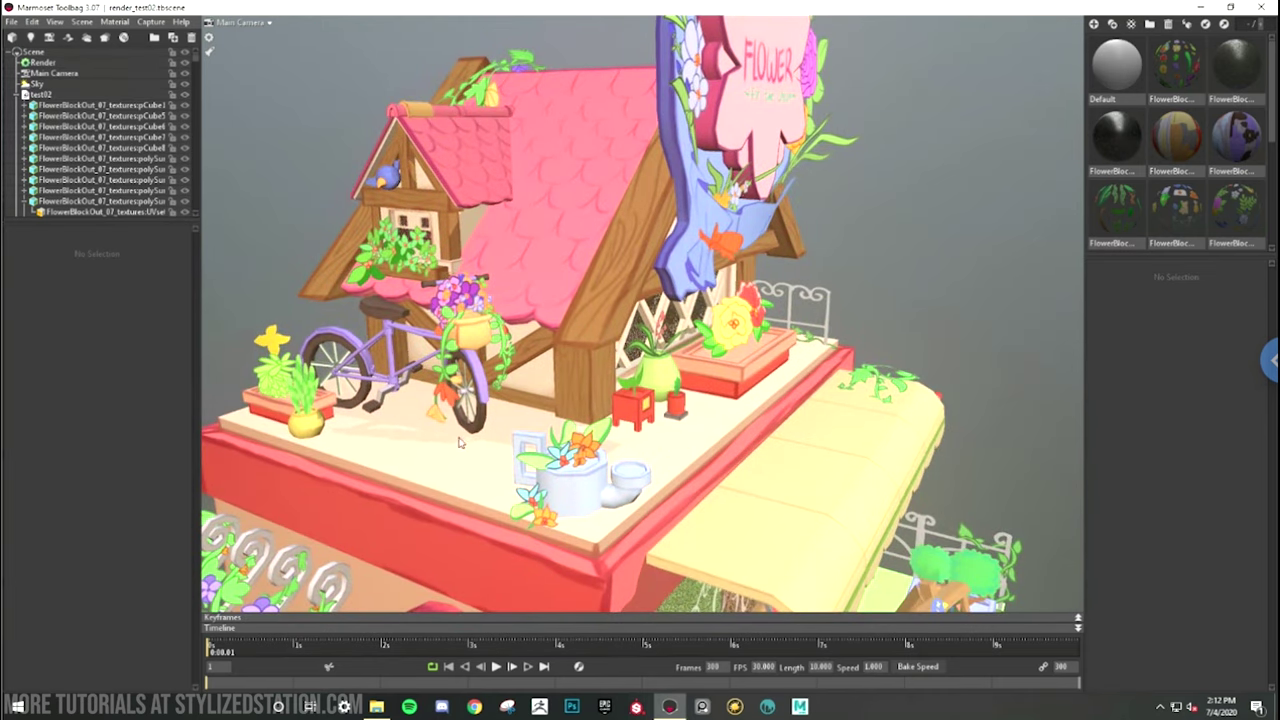
{"action": "left_click", "coordinate": [532, 541]}
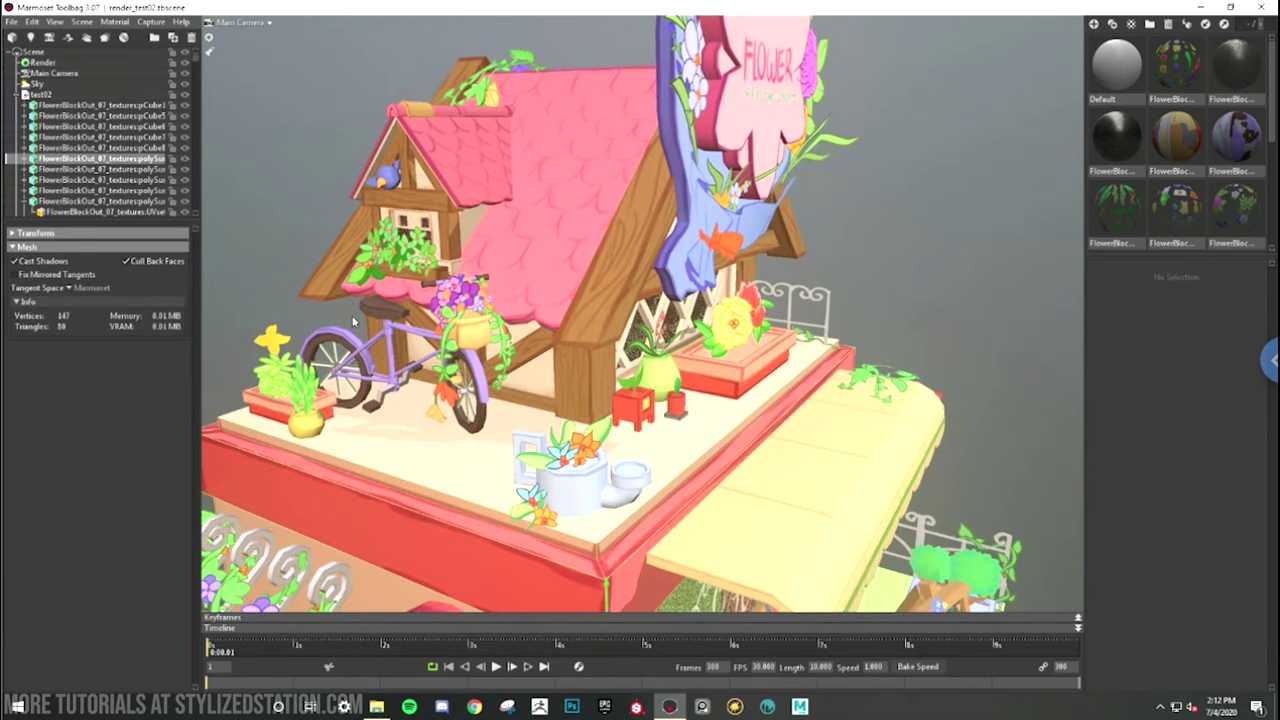
{"action": "left_click_drag", "start_coordinate": [909, 285], "coordinate": [689, 325]}
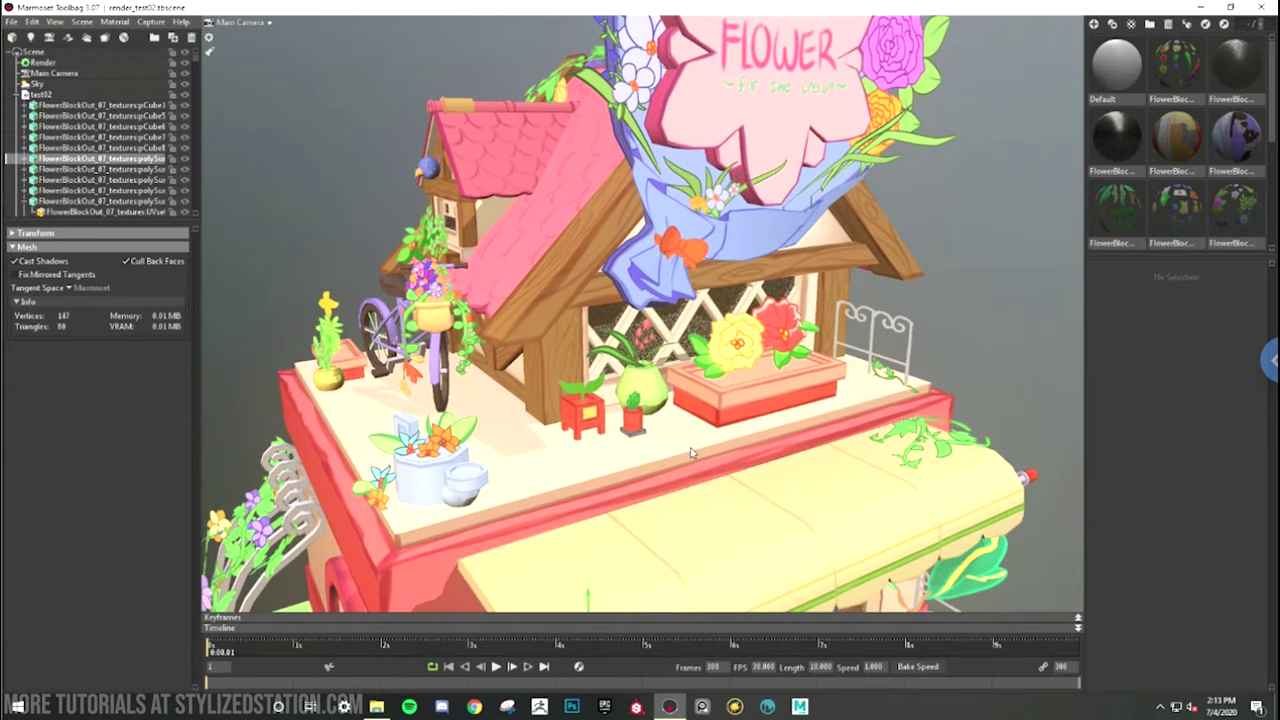
- Clear the mesh selection and inspect the rendered storefront, bench plants, door and mailbox at ground level
{"action": "middle_click_drag", "start_coordinate": [852, 326], "coordinate": [848, 110]}
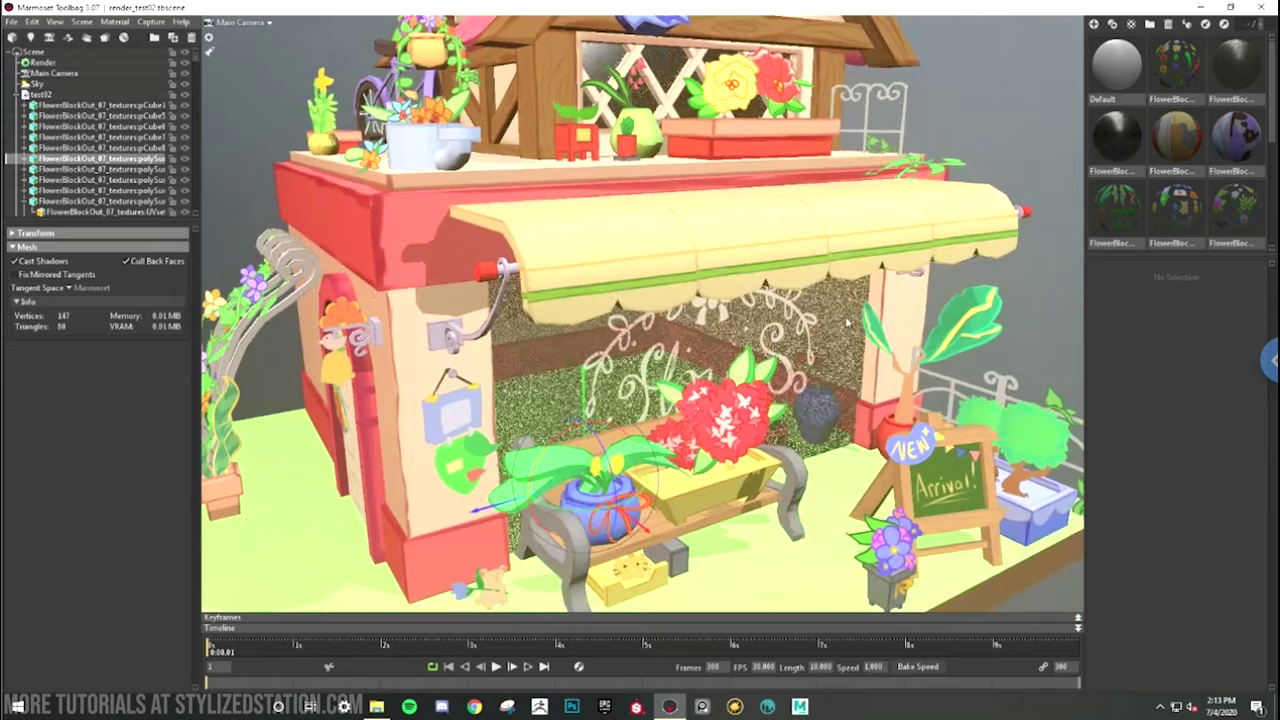
{"action": "middle_click_drag", "start_coordinate": [842, 560], "coordinate": [840, 424]}
{"action": "left_click", "coordinate": [935, 522]}
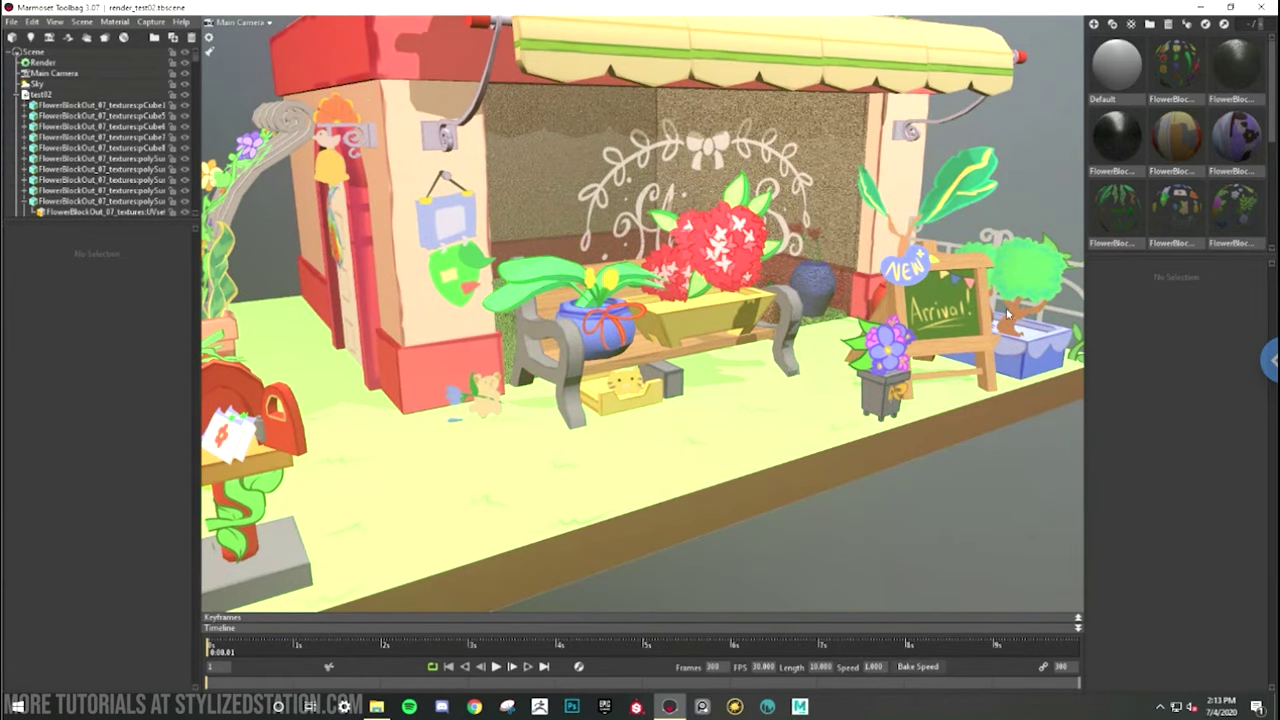
{"action": "left_click_drag", "start_coordinate": [455, 425], "coordinate": [561, 452]}
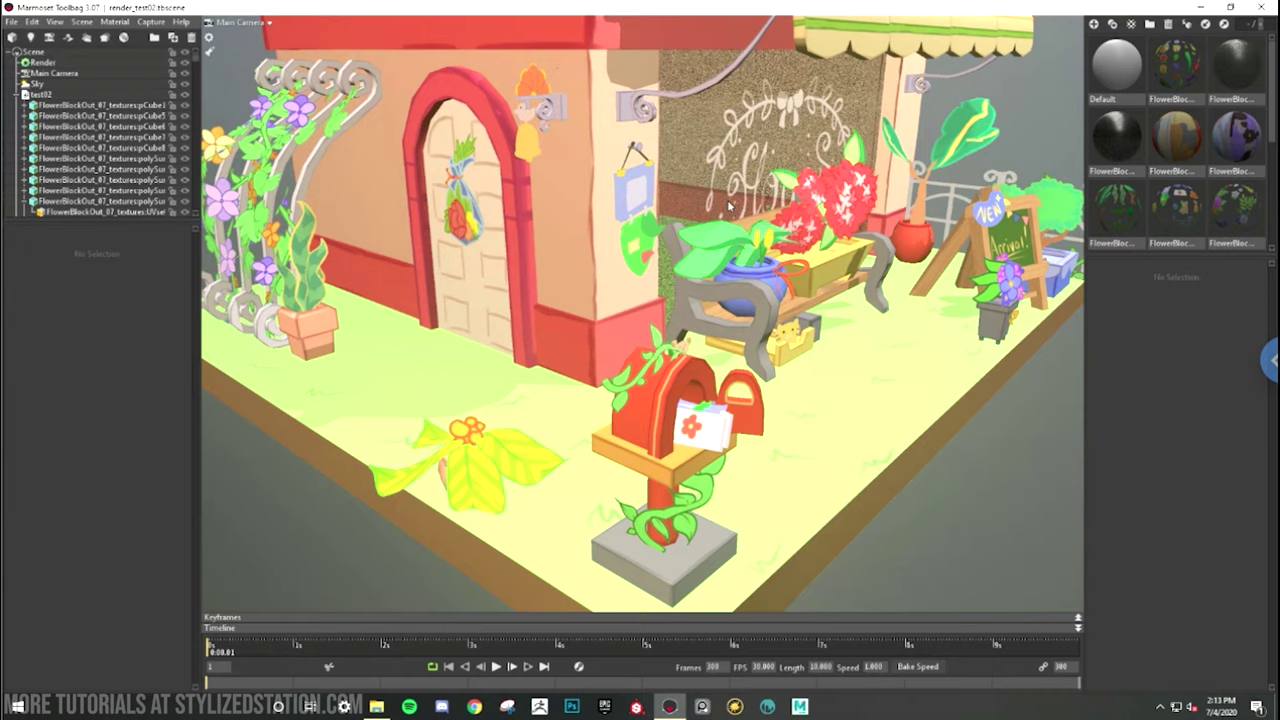
{"action": "left_click_drag", "start_coordinate": [727, 199], "coordinate": [570, 403]}
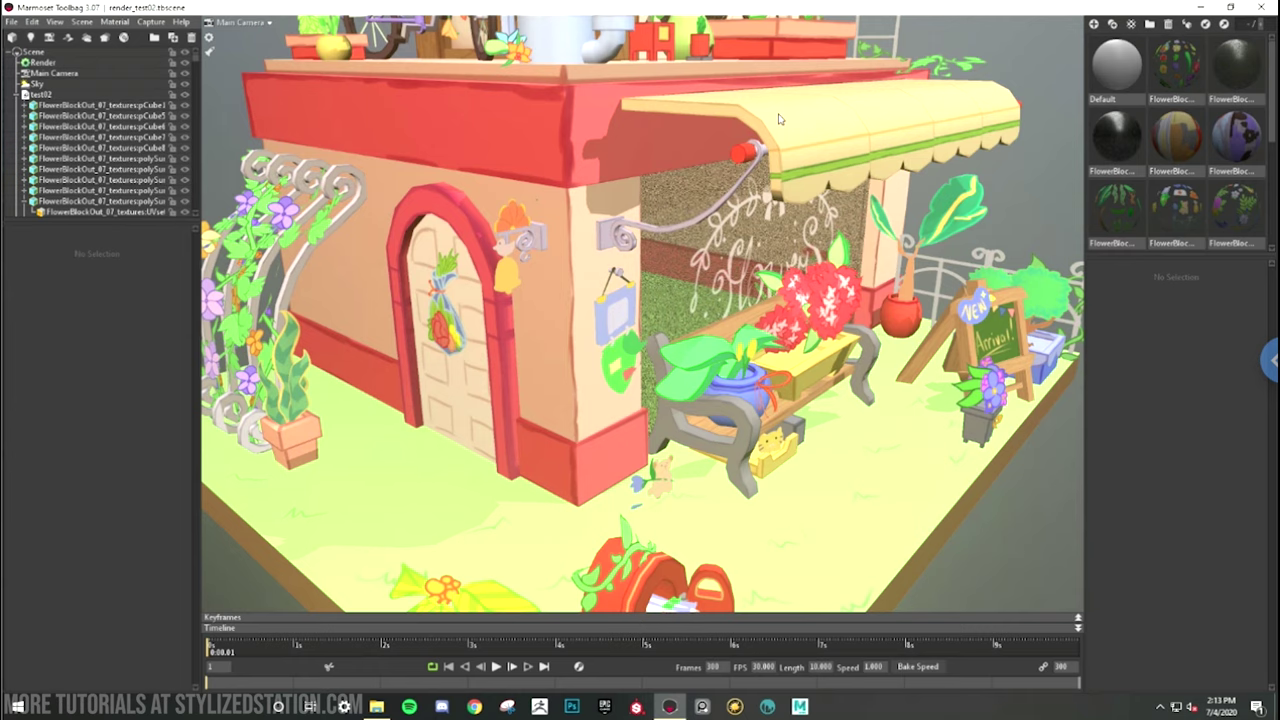
- Compare the rendered terrace, awning and ground-floor props up close, finishing with an overview of the entire shop
{"action": "left_click_drag", "start_coordinate": [780, 119], "coordinate": [922, 271]}
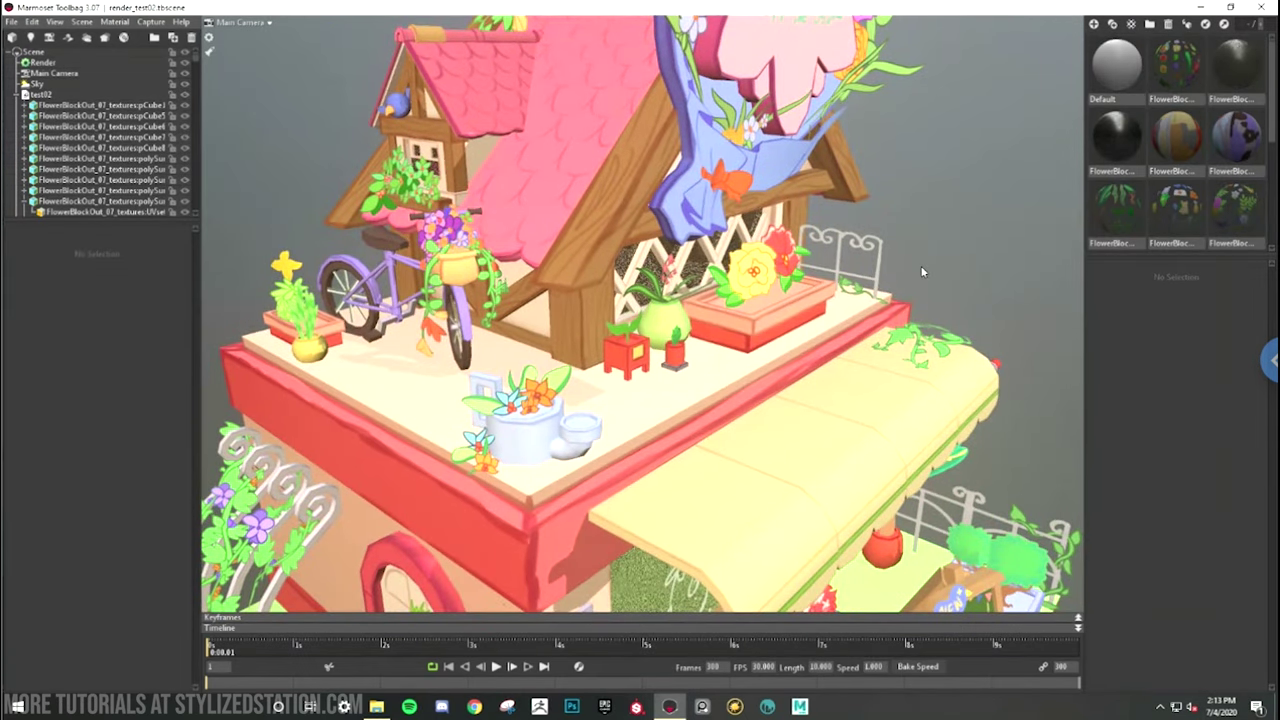
{"action": "right_click_drag", "start_coordinate": [922, 271], "coordinate": [340, 362], "text": "alt"}
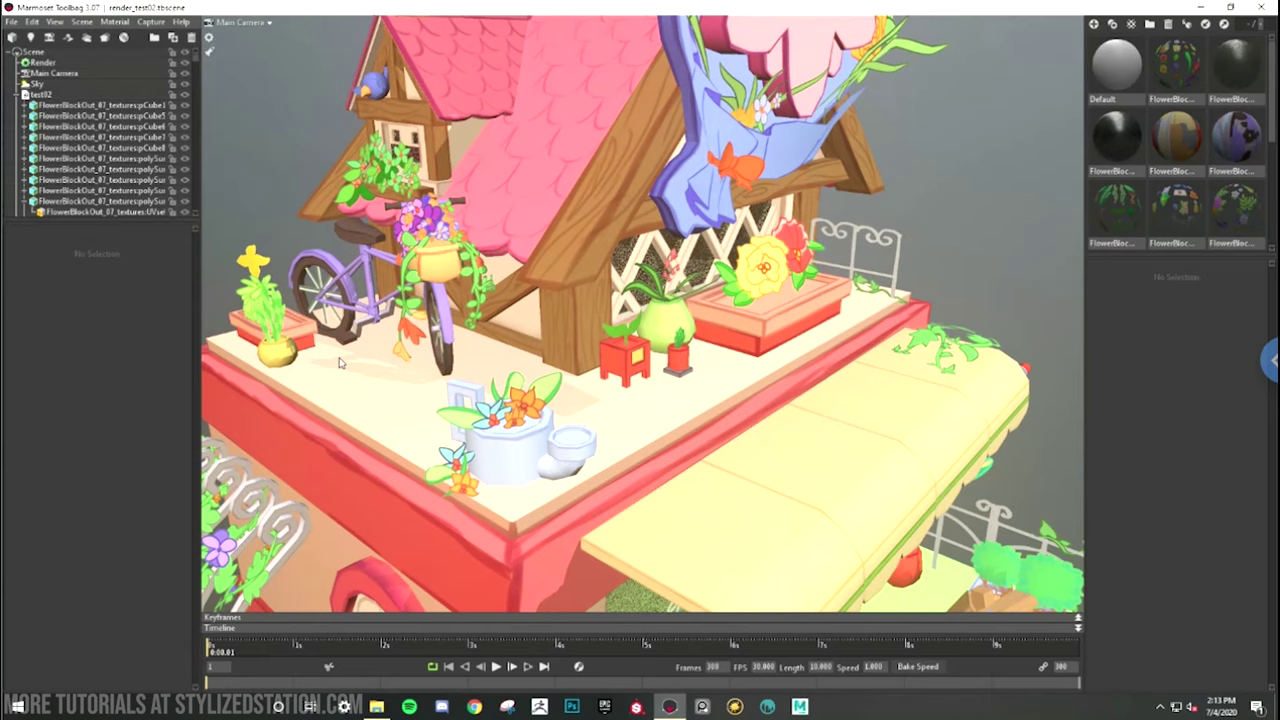
{"action": "middle_click_drag", "start_coordinate": [743, 540], "coordinate": [736, 225]}
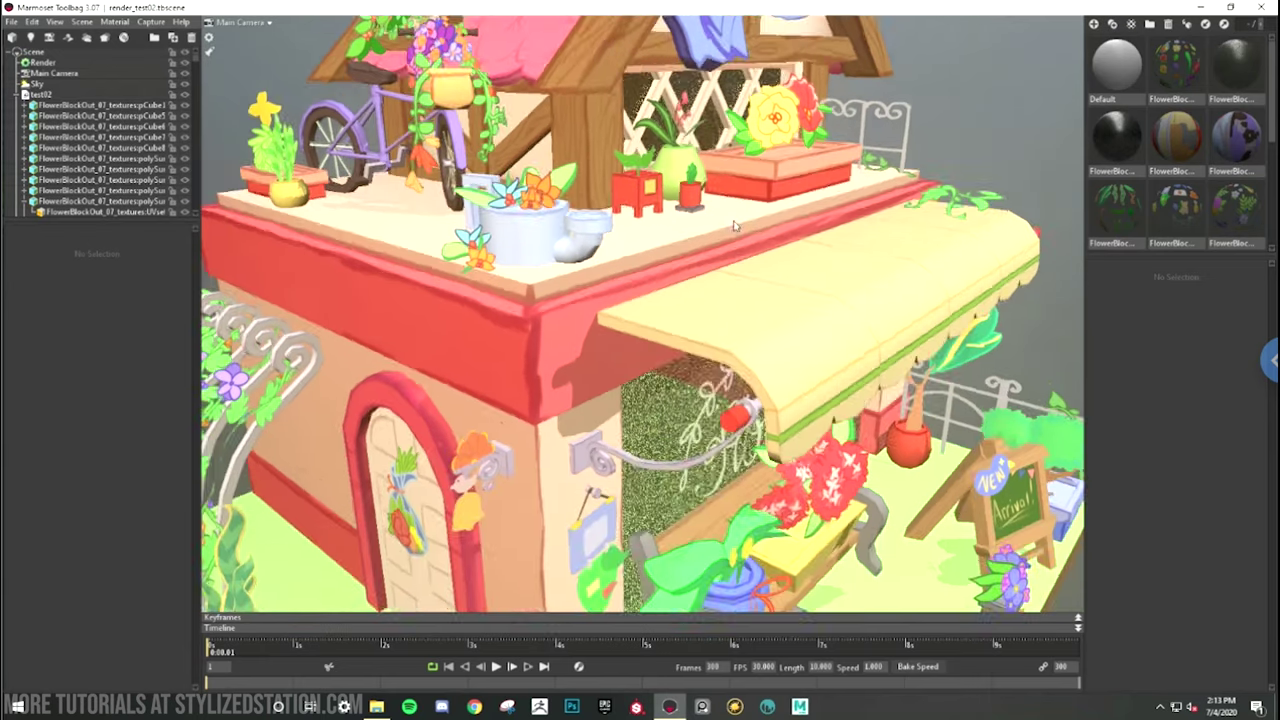
{"action": "middle_click_drag", "start_coordinate": [836, 540], "coordinate": [813, 263]}
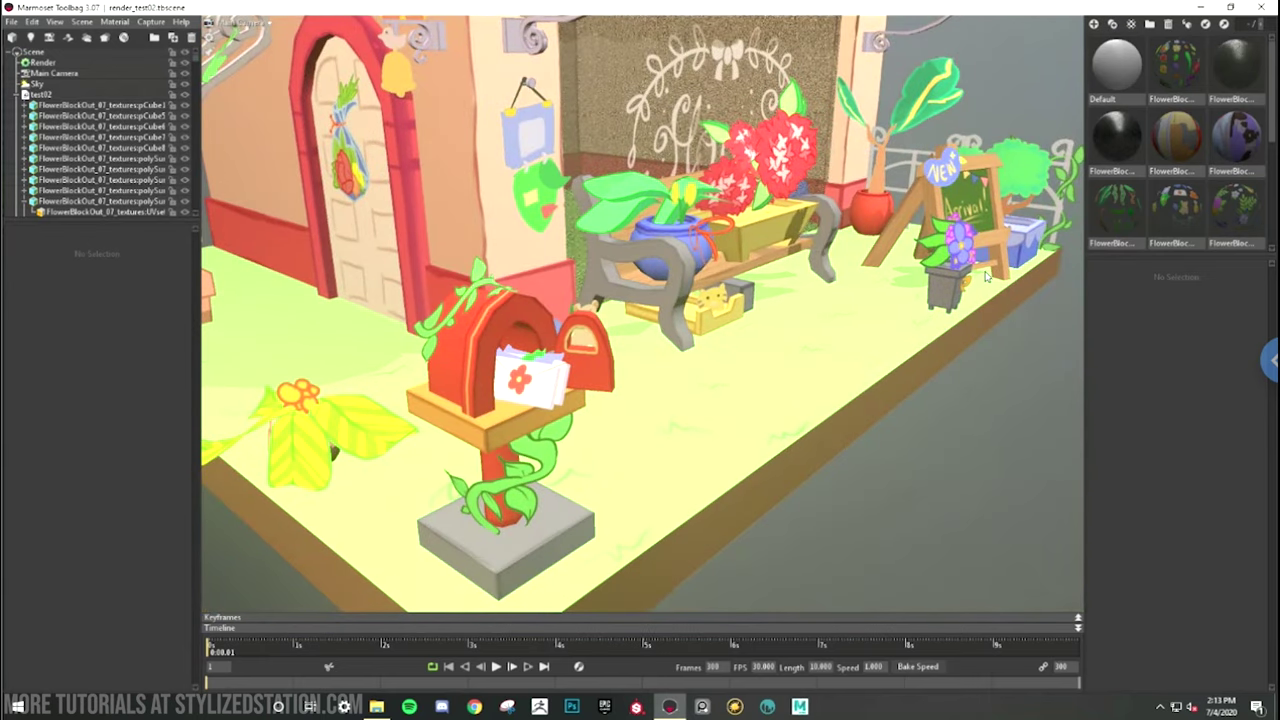
{"action": "right_click_drag", "start_coordinate": [986, 277], "coordinate": [962, 229]}
{"action": "middle_click_drag", "start_coordinate": [839, 237], "coordinate": [908, 510]}
{"action": "middle_click_drag", "start_coordinate": [888, 229], "coordinate": [906, 305]}
{"action": "right_click_drag", "start_coordinate": [866, 243], "coordinate": [828, 249]}
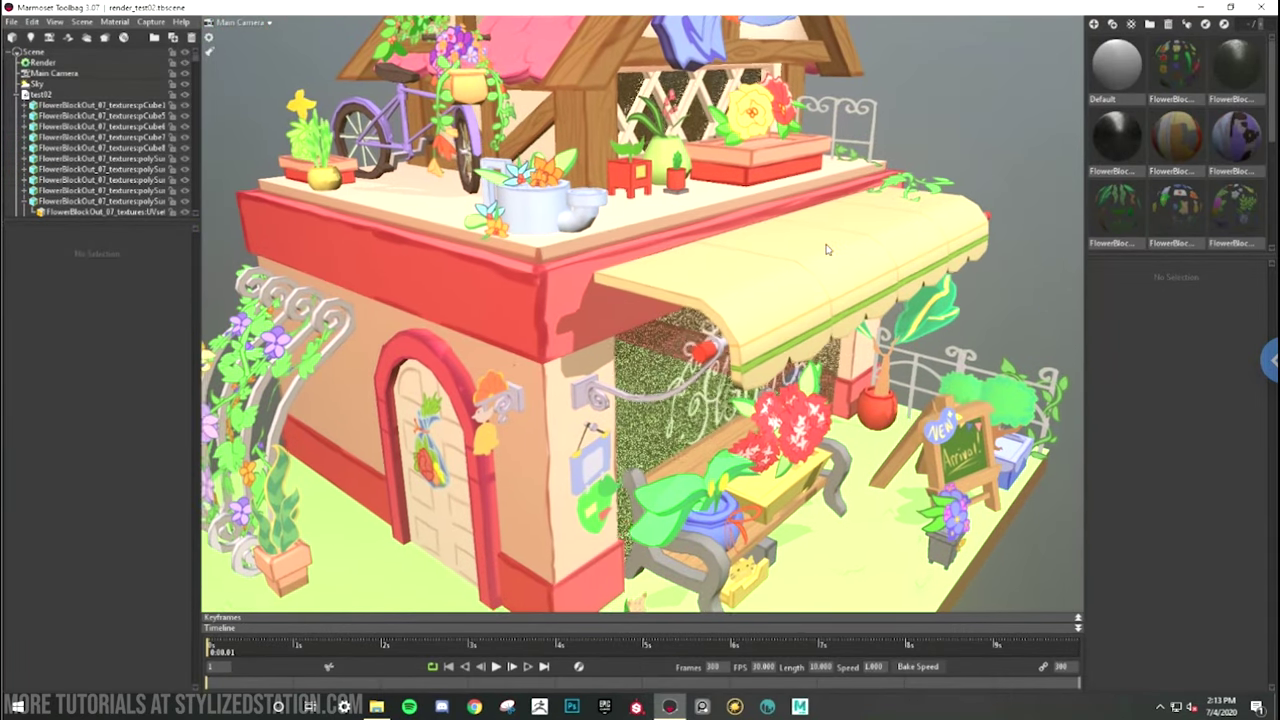
{"action": "scroll", "coordinate": [827, 250], "scroll_direction": "down", "scroll_amount": 10}
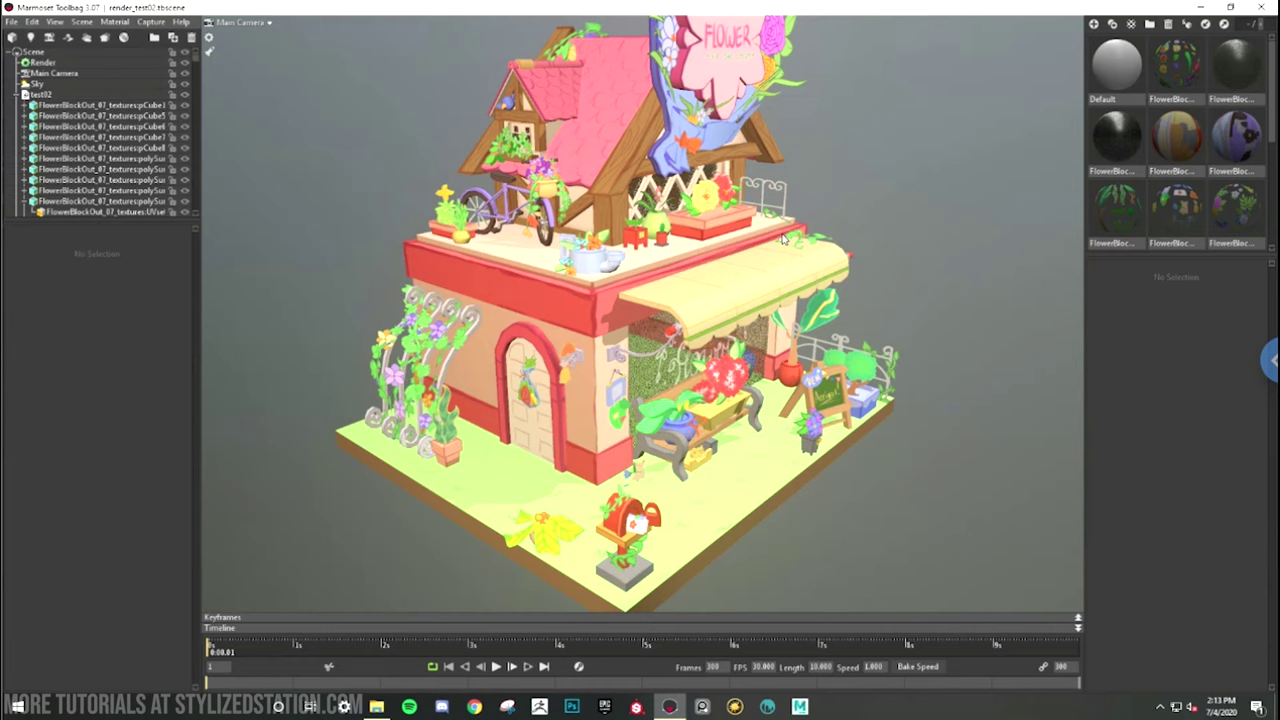
{"action": "mouse_move", "coordinate": [786, 238]}
{"action": "left_mouse_down"}
{"action": "mouse_move", "coordinate": [677, 299]}
{"action": "mouse_move", "coordinate": [684, 135]}
{"action": "left_mouse_up"}
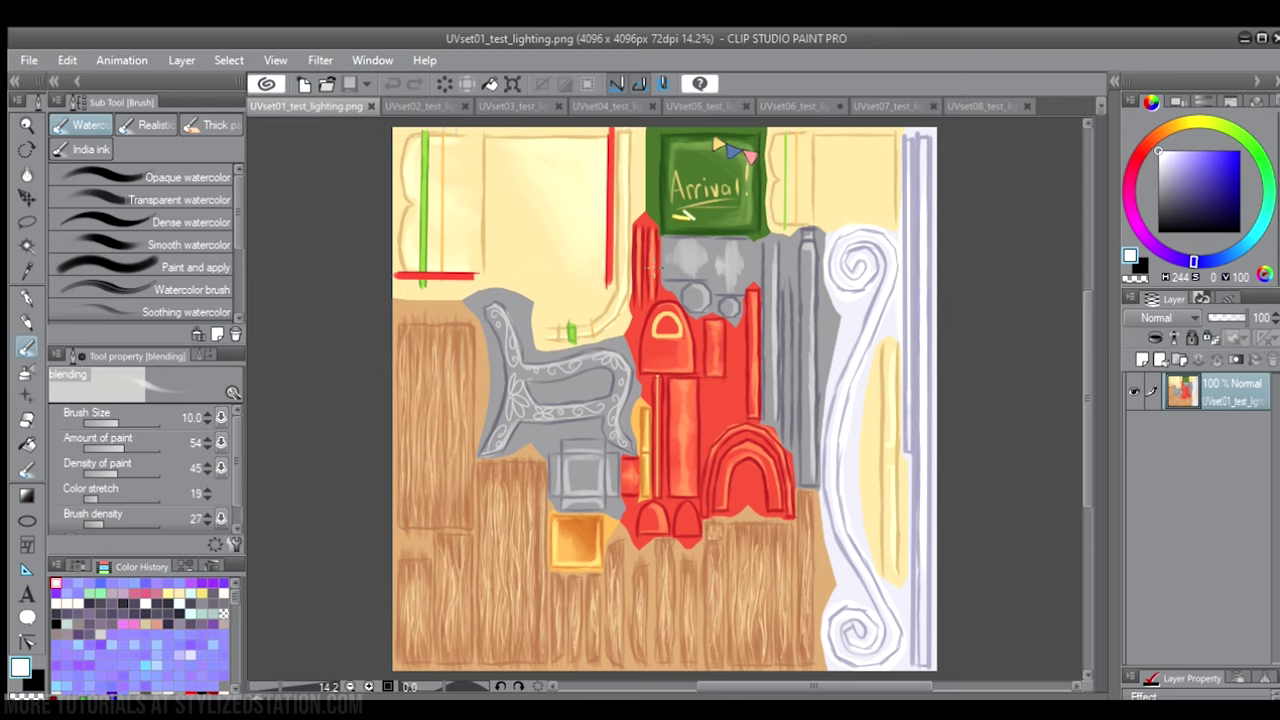
- In Clip Studio Paint, examine the painted lighting on the UVset01_test_lighting sheet's wood, bench, mailbox, awning and Arrival board
{"action": "scroll", "coordinate": [740, 145], "scroll_direction": "up", "scroll_amount": 4}
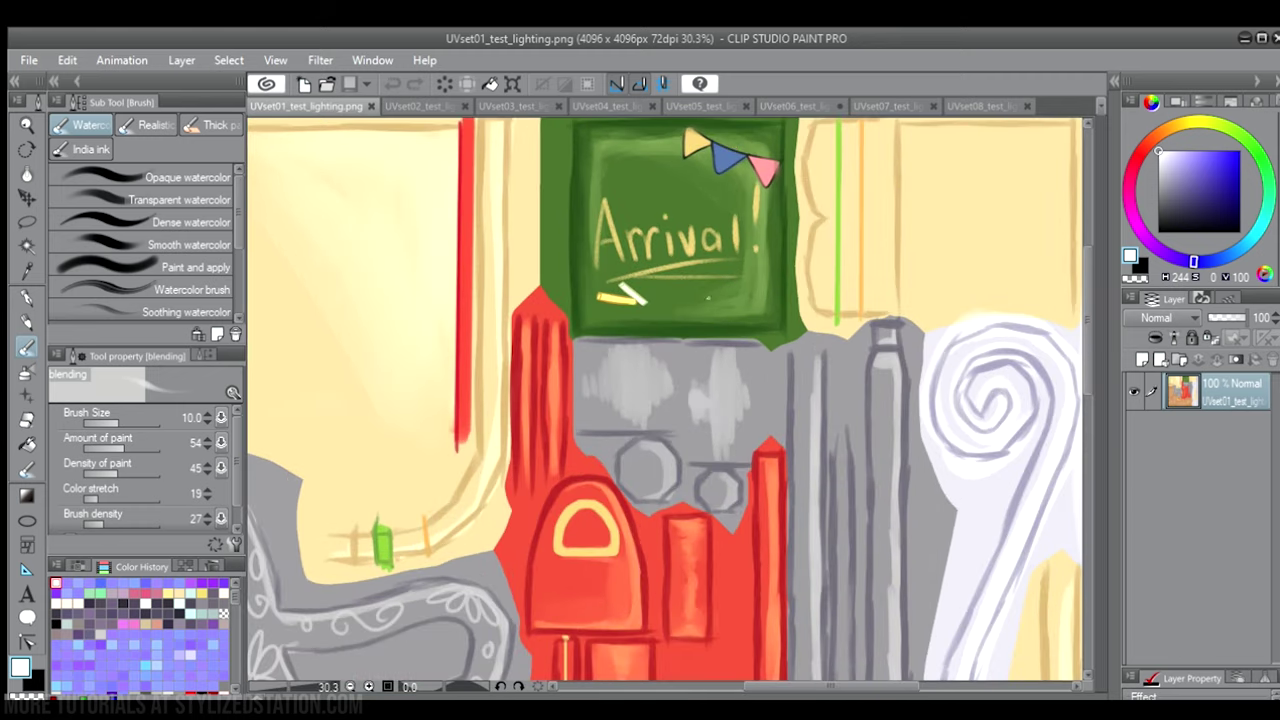
{"action": "scroll", "coordinate": [798, 416], "scroll_direction": "down", "scroll_amount": 5}
{"action": "scroll", "coordinate": [798, 416], "scroll_direction": "up", "scroll_amount": 4}
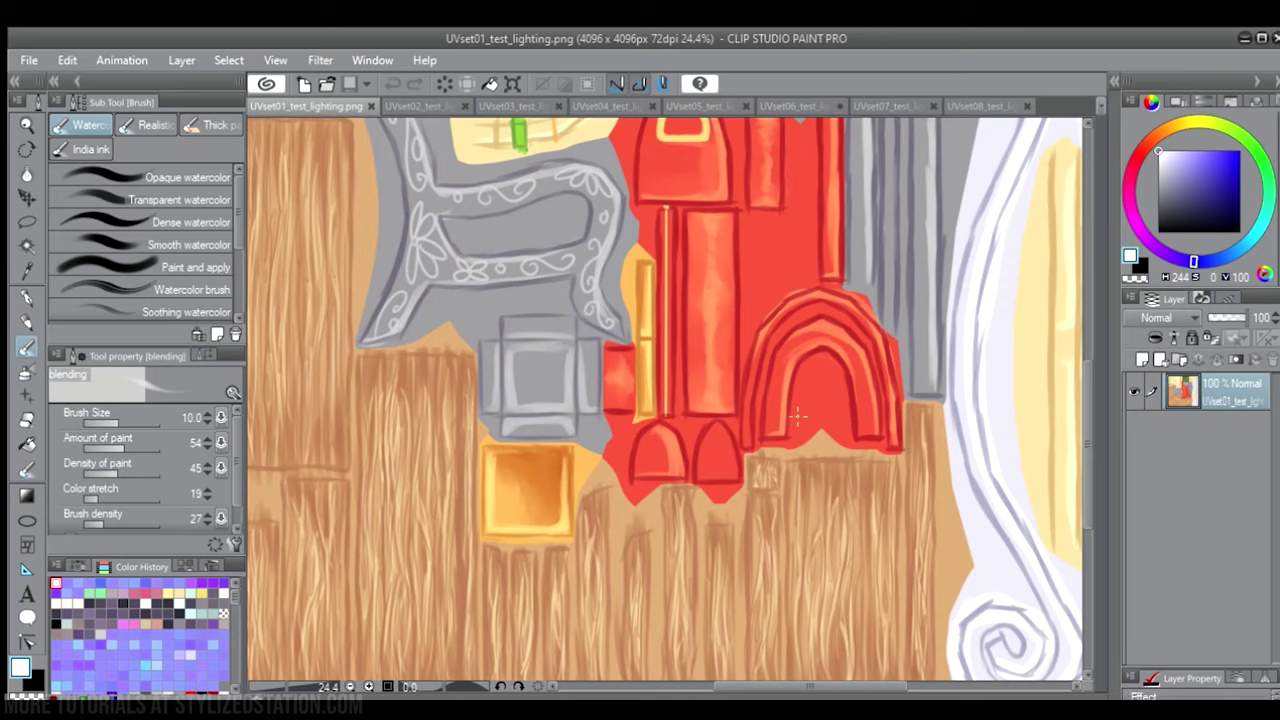
{"action": "scroll", "coordinate": [560, 504], "scroll_direction": "down", "scroll_amount": 1}
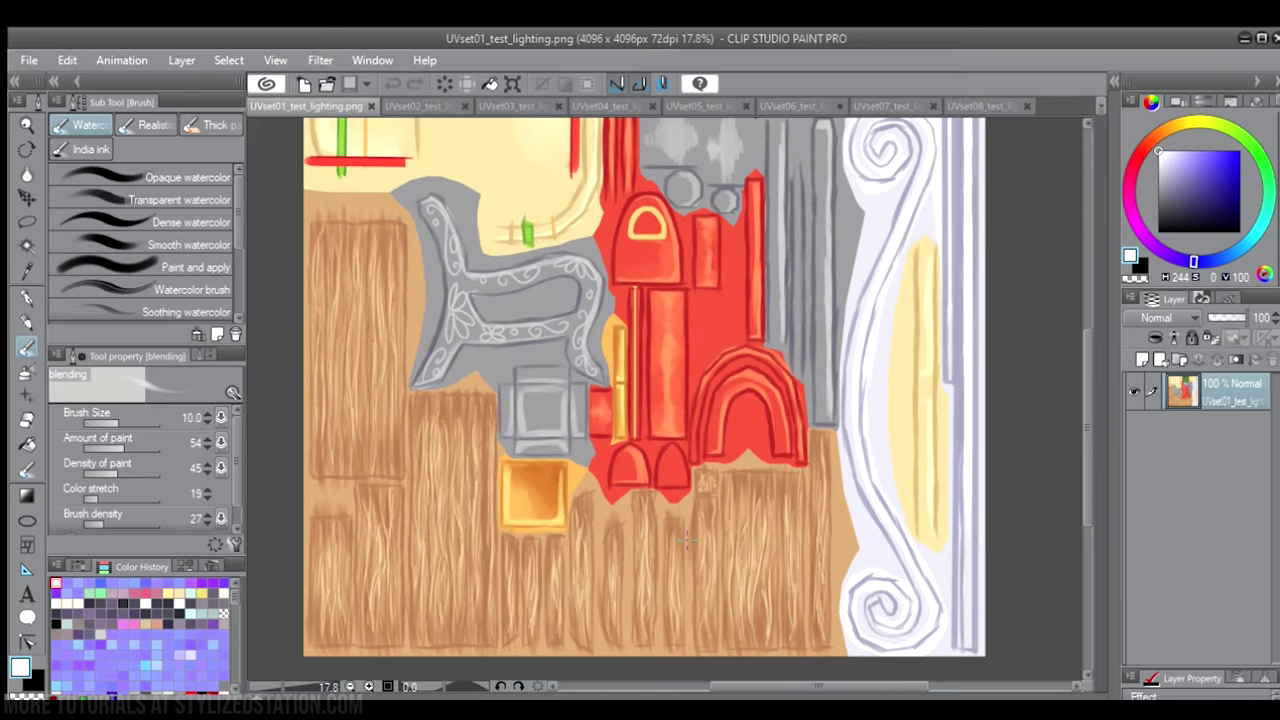
{"action": "scroll", "coordinate": [942, 207], "scroll_direction": "up", "scroll_amount": 2}
{"action": "left_click_drag", "start_coordinate": [1083, 348], "coordinate": [1085, 279]}
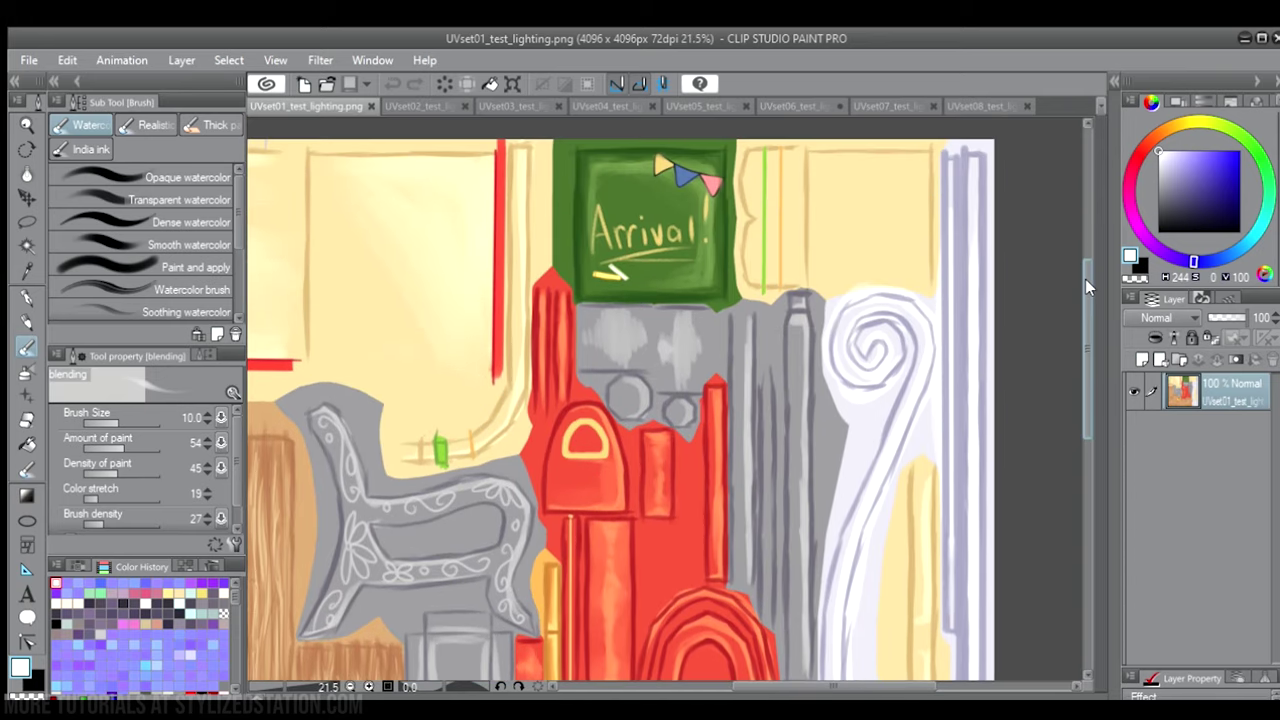
{"action": "left_click_drag", "start_coordinate": [734, 686], "coordinate": [690, 686]}
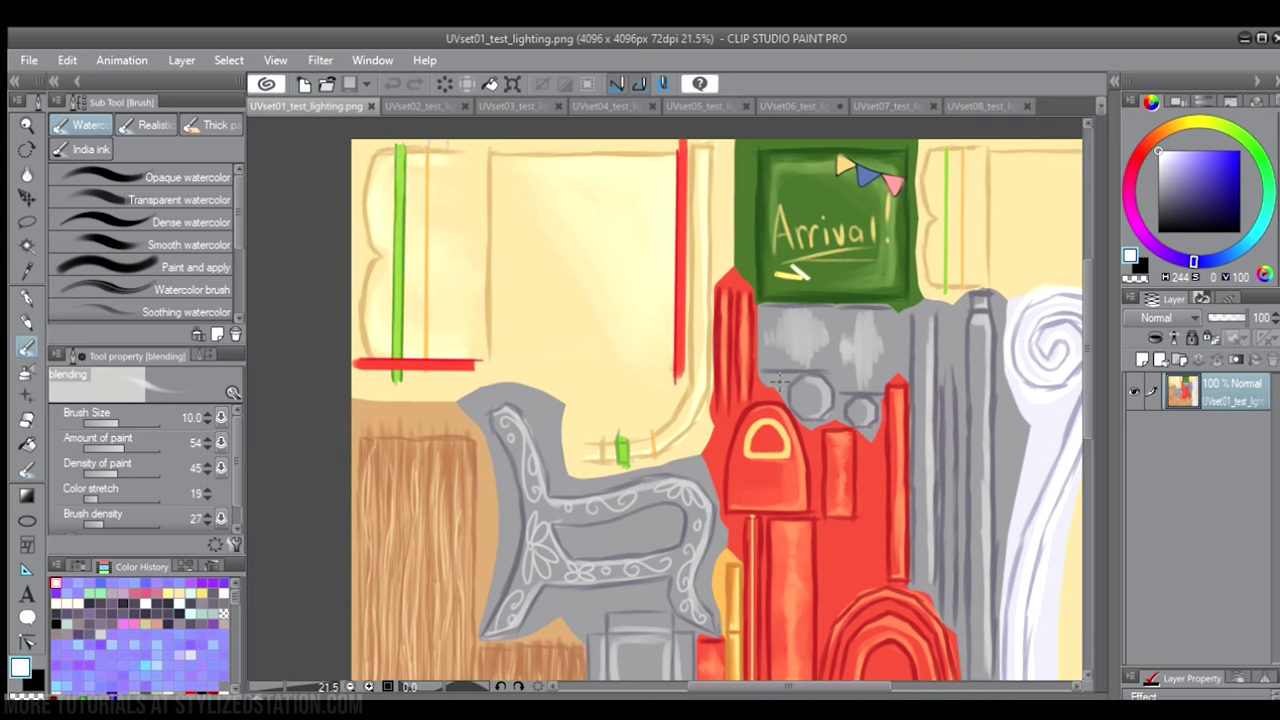
{"action": "scroll", "coordinate": [832, 354], "scroll_direction": "down", "scroll_amount": 2}
{"action": "scroll", "coordinate": [630, 326], "scroll_direction": "up", "scroll_amount": 2}
{"action": "scroll", "coordinate": [734, 326], "scroll_direction": "up", "scroll_amount": 1}
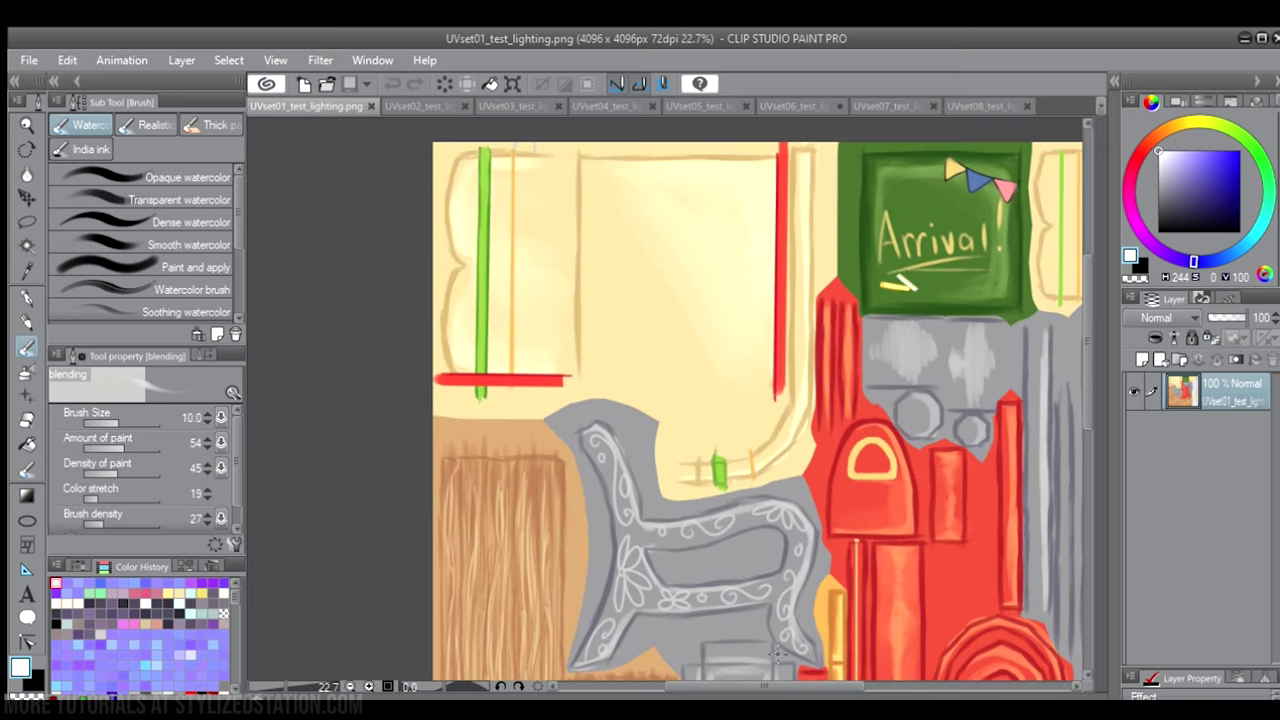
{"action": "left_click_drag", "start_coordinate": [760, 686], "coordinate": [786, 686]}
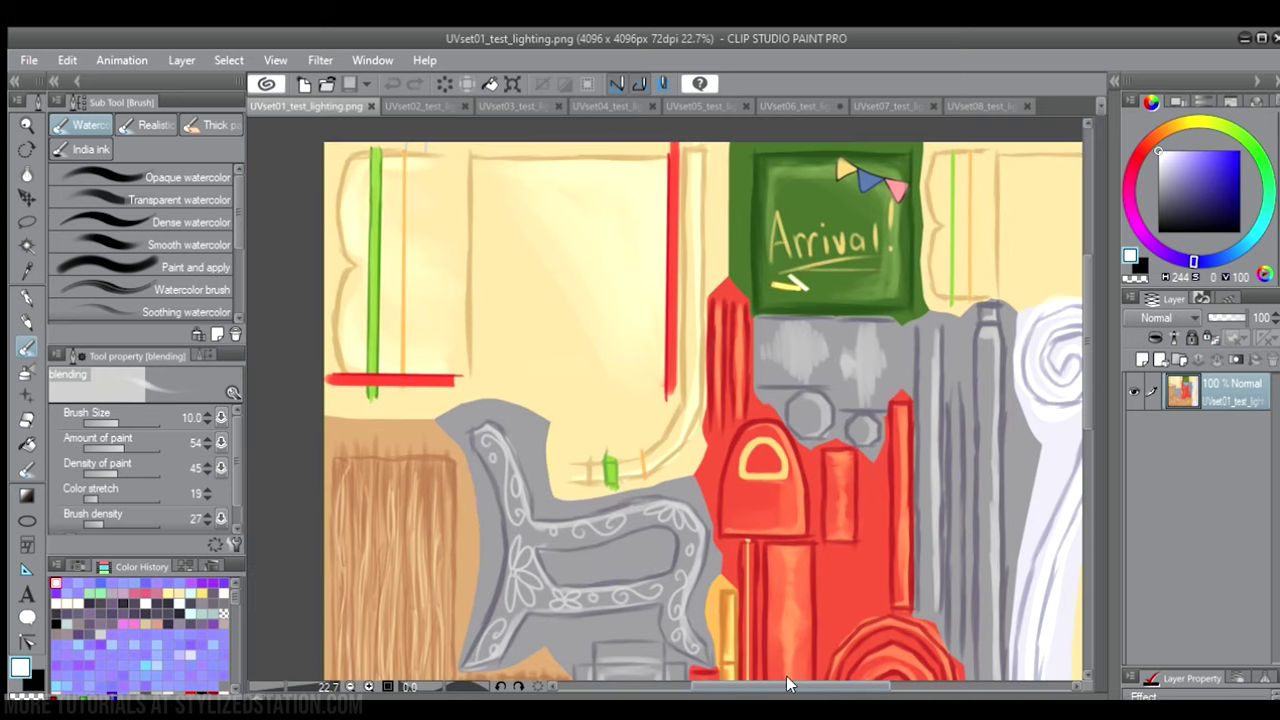
- Open the UVset02_test_lighting sheet and examine the painted highlights on its metal, purple and light-blue parts
{"action": "left_click", "coordinate": [403, 100]}
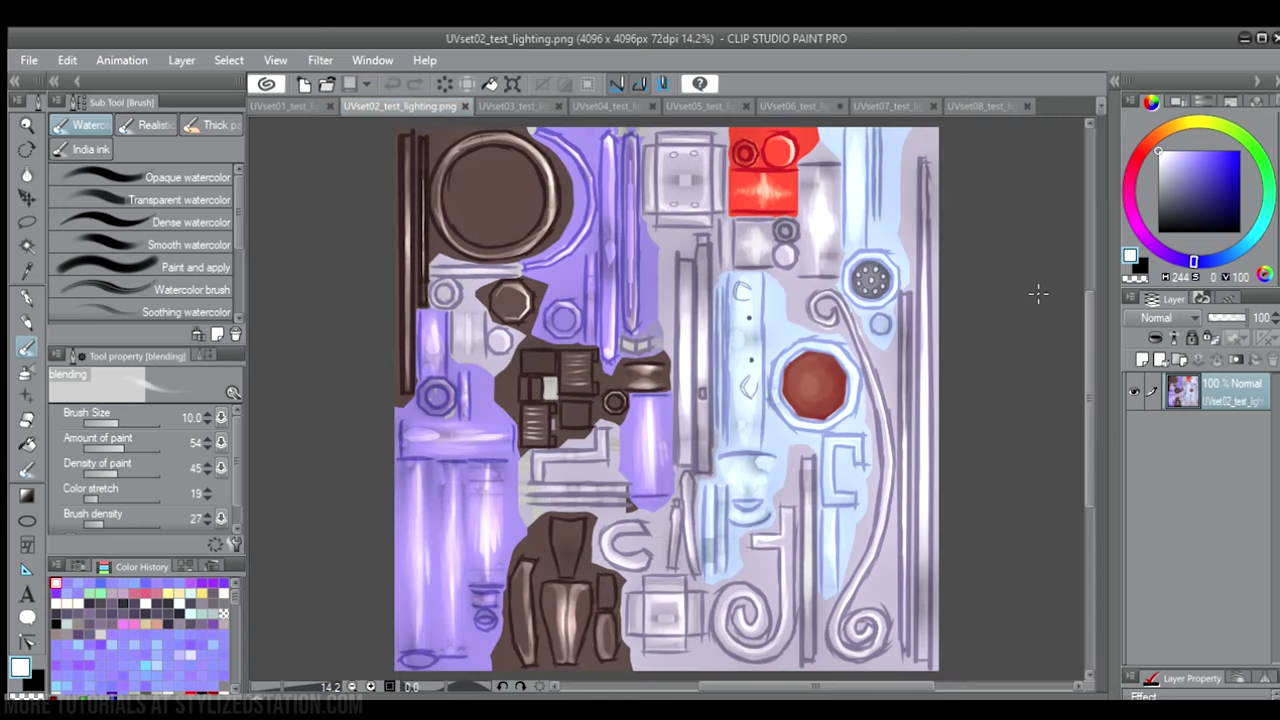
{"action": "scroll", "coordinate": [745, 288], "scroll_direction": "up", "scroll_amount": 7}
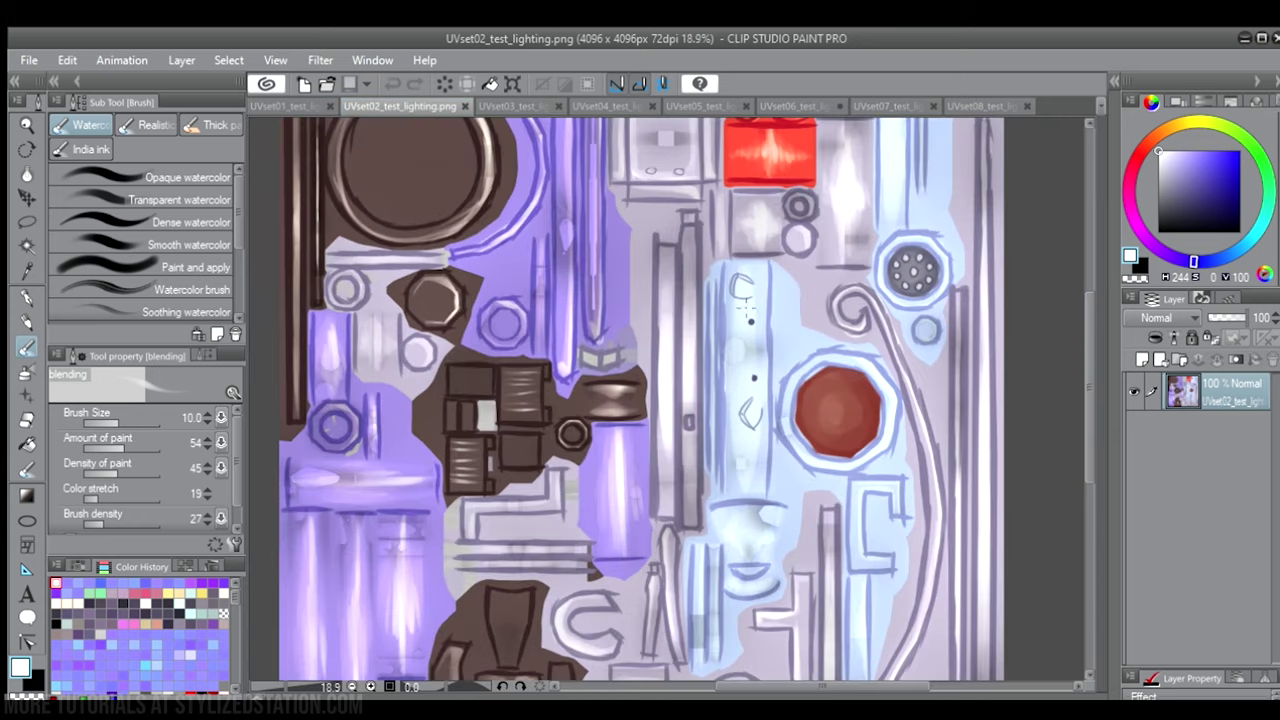
{"action": "scroll", "coordinate": [745, 288], "scroll_direction": "down", "scroll_amount": 4}
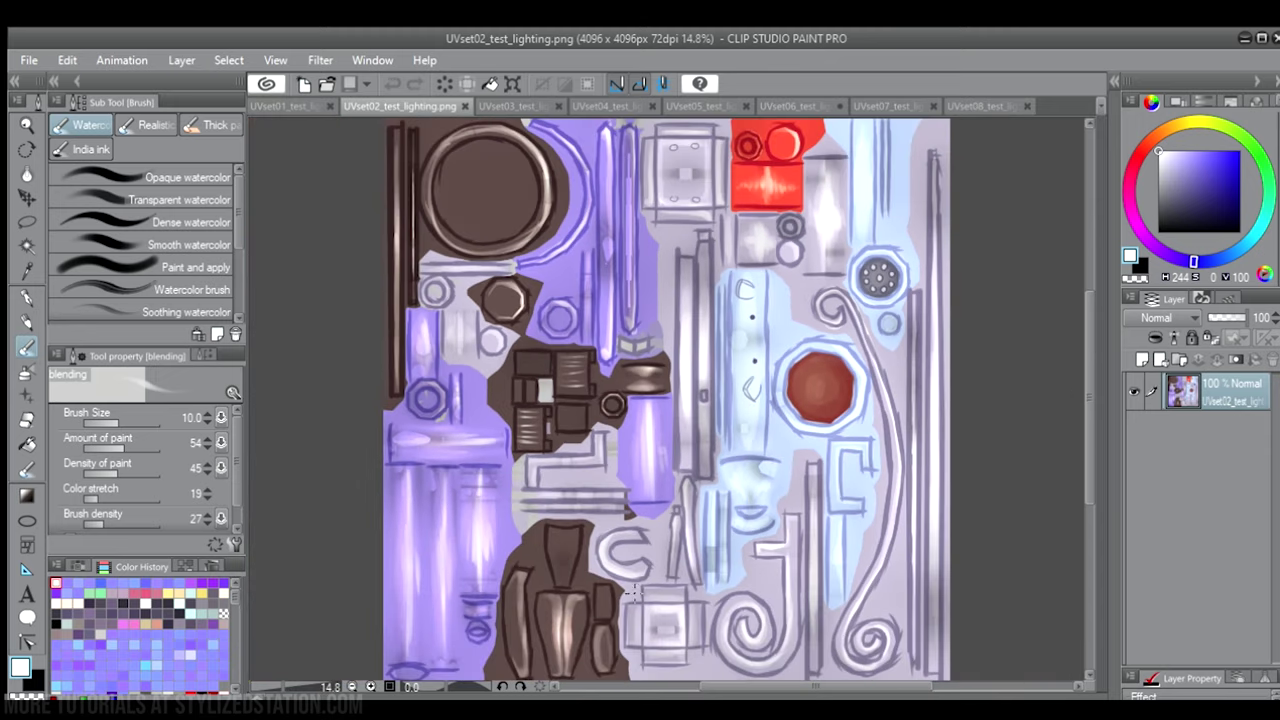
{"action": "scroll", "coordinate": [720, 480], "scroll_direction": "down", "scroll_amount": 2}
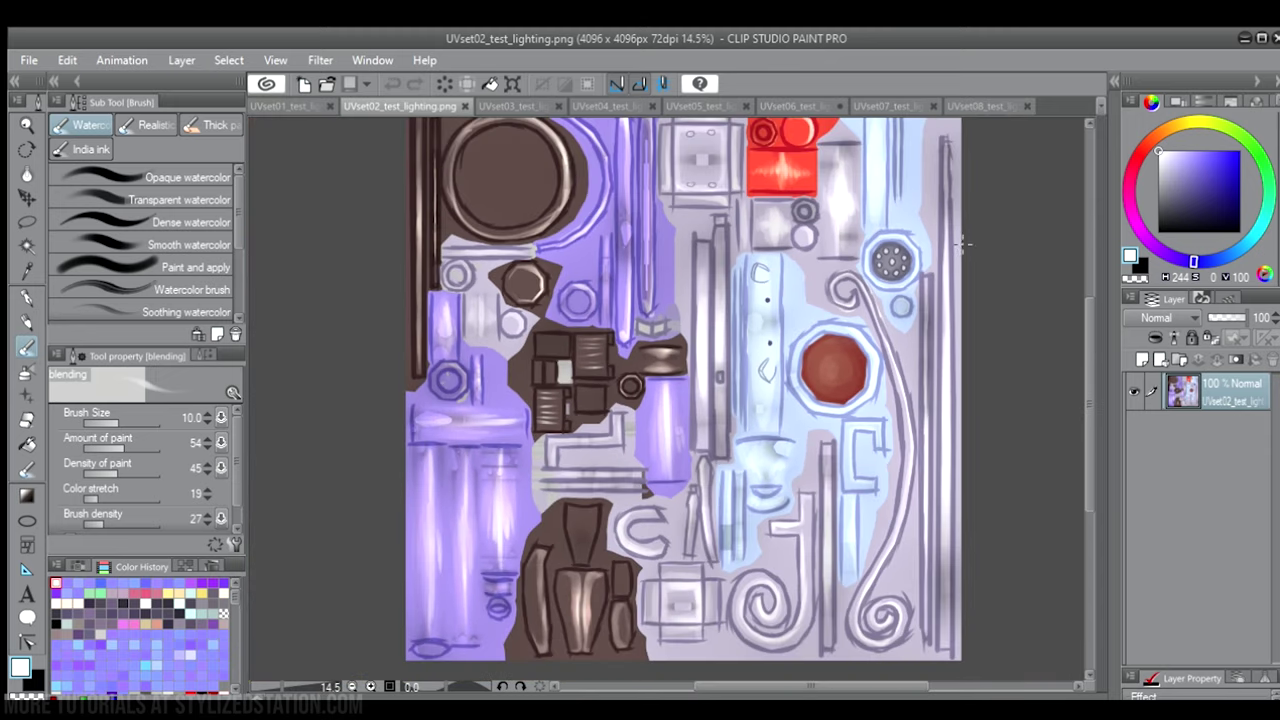
{"action": "scroll", "coordinate": [963, 242], "scroll_direction": "up", "scroll_amount": 3}
{"action": "scroll", "coordinate": [740, 200], "scroll_direction": "down", "scroll_amount": 2}
{"action": "scroll", "coordinate": [730, 172], "scroll_direction": "up", "scroll_amount": 2}
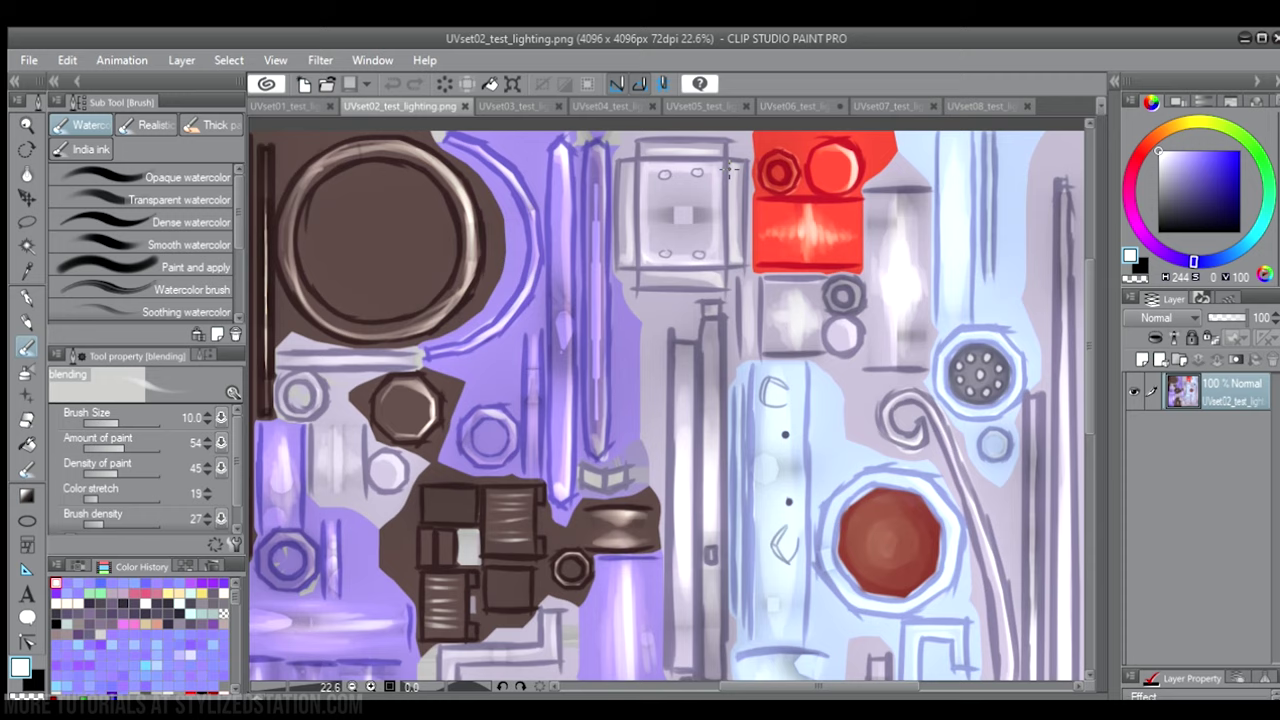
{"action": "scroll", "coordinate": [730, 170], "scroll_direction": "down", "scroll_amount": 2}
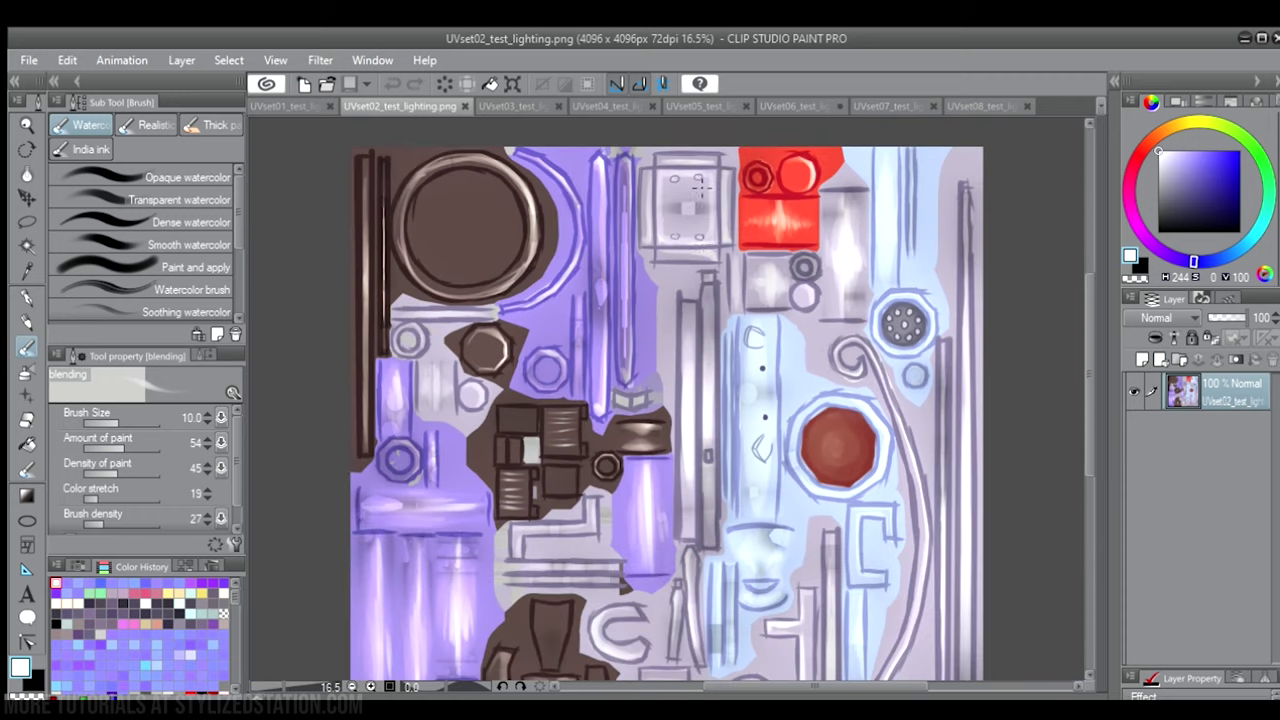
- Open the UVset03_test_lighting sheet and examine the painted highlights on its red, blue, yellow and green pot and planter parts
{"action": "left_click", "coordinate": [514, 104]}
{"action": "scroll", "coordinate": [650, 397], "scroll_direction": "up", "scroll_amount": 2}
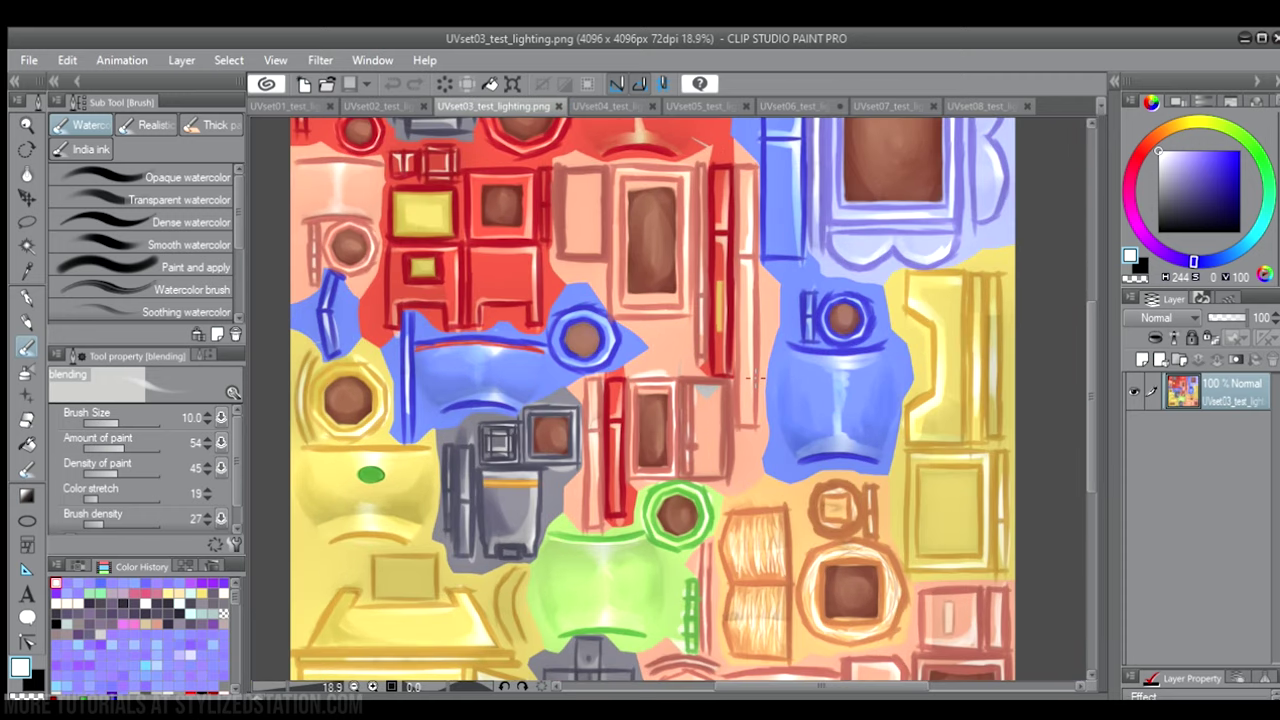
{"action": "scroll", "coordinate": [693, 334], "scroll_direction": "down", "scroll_amount": 2}
{"action": "scroll", "coordinate": [710, 612], "scroll_direction": "up", "scroll_amount": 3}
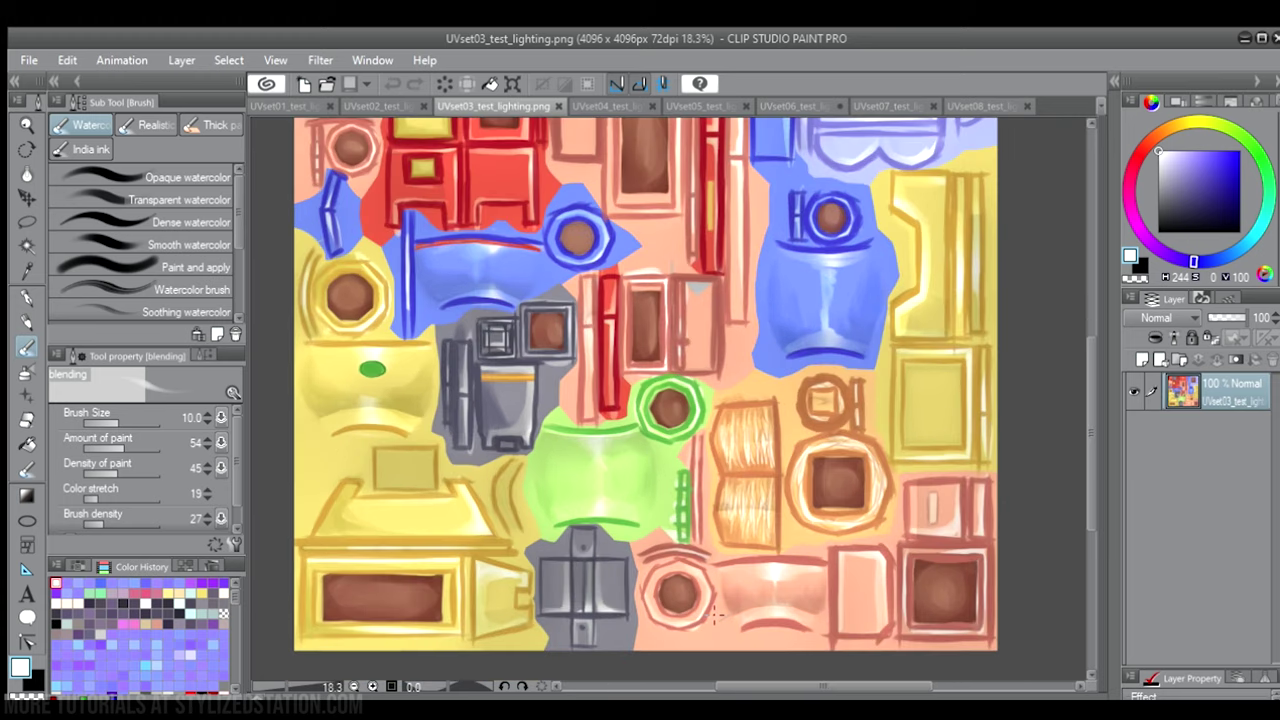
{"action": "scroll", "coordinate": [713, 612], "scroll_direction": "down", "scroll_amount": 3}
{"action": "scroll", "coordinate": [728, 237], "scroll_direction": "up", "scroll_amount": 3}
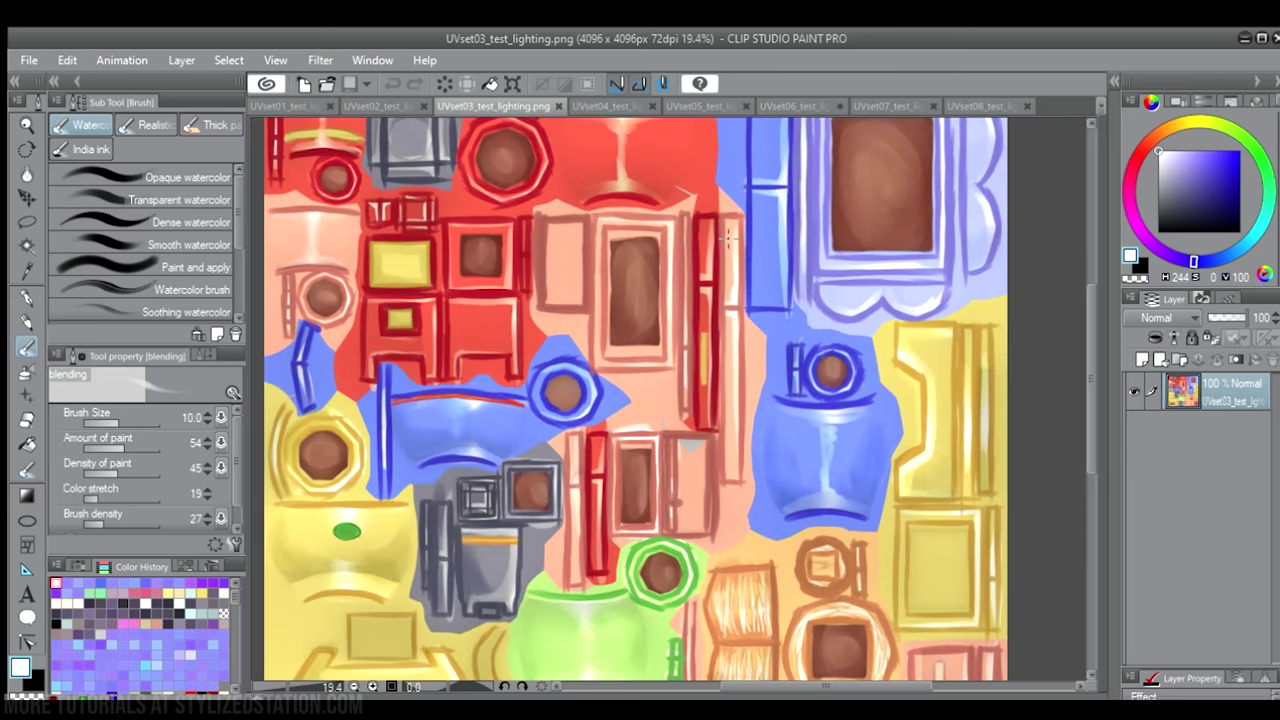
{"action": "scroll", "coordinate": [750, 274], "scroll_direction": "down", "scroll_amount": 3}
{"action": "scroll", "coordinate": [669, 398], "scroll_direction": "up", "scroll_amount": 1}
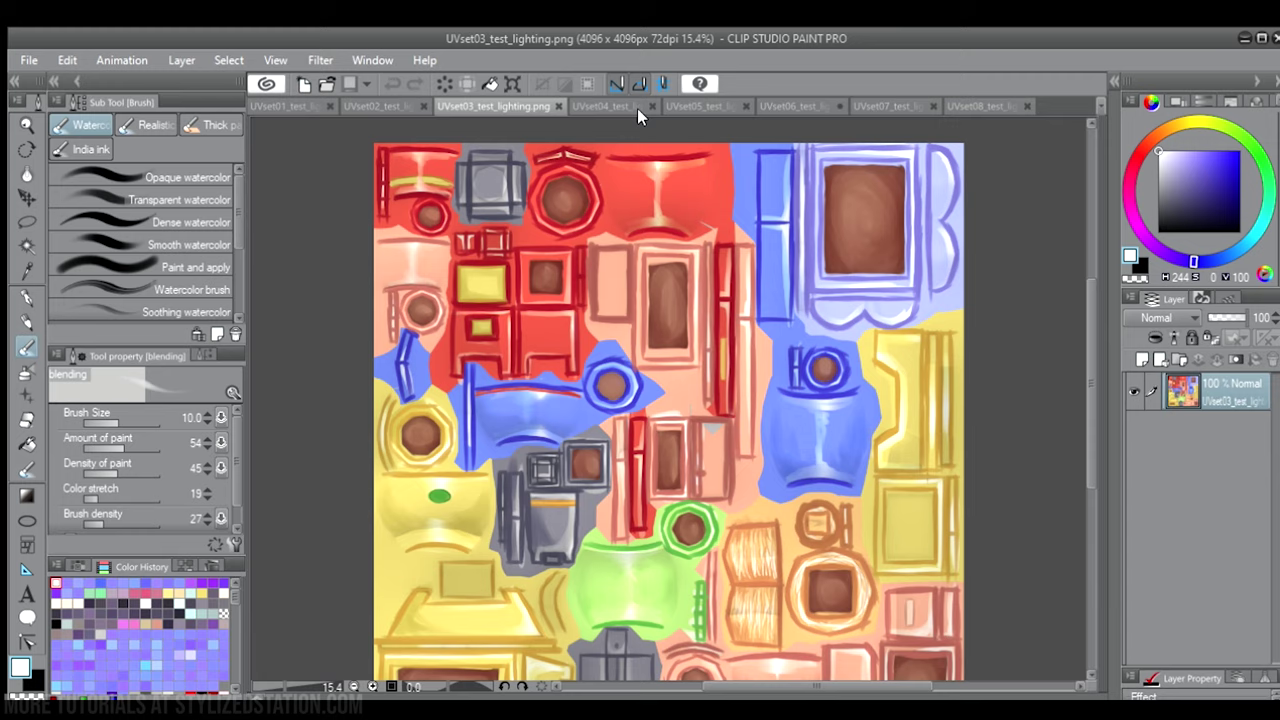
- Open the UVset04_test_lighting sheet and examine the painted lighting on the FLOWER sign and its pink trim
{"action": "left_click", "coordinate": [598, 105]}
{"action": "scroll", "coordinate": [795, 455], "scroll_direction": "down", "scroll_amount": 2}
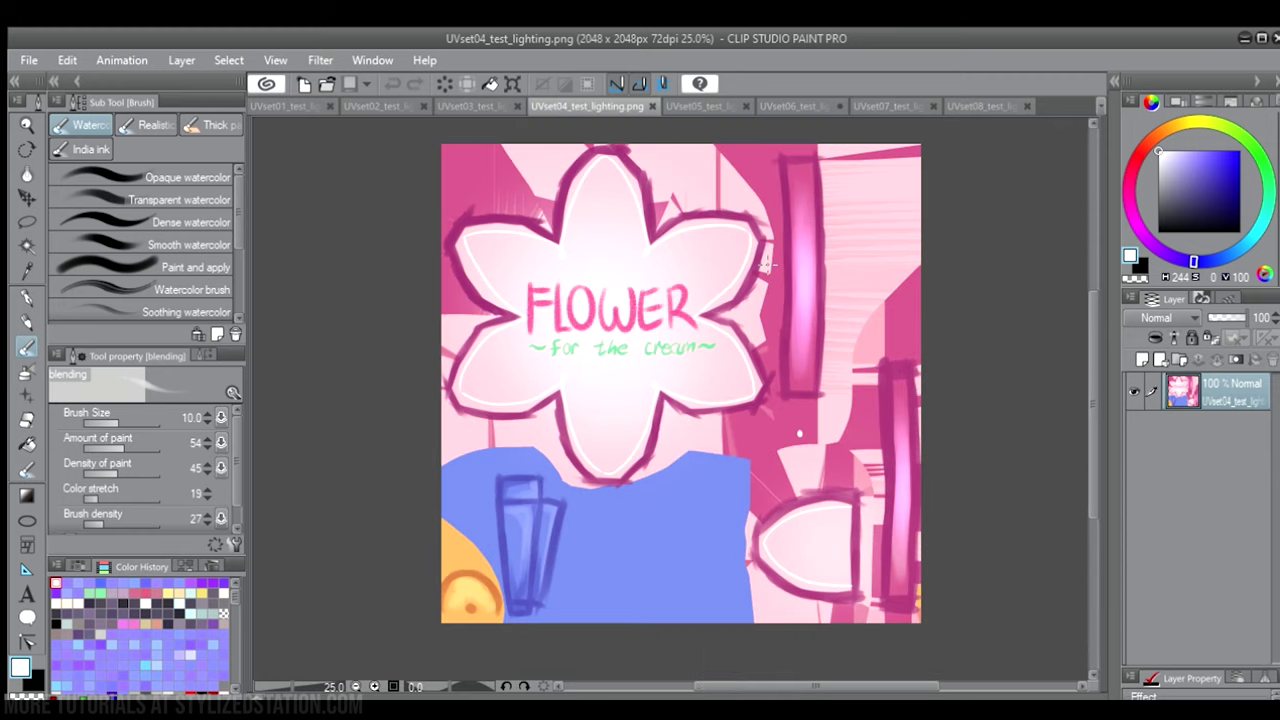
{"action": "scroll", "coordinate": [795, 455], "scroll_direction": "up", "scroll_amount": 1}
{"action": "scroll", "coordinate": [626, 173], "scroll_direction": "up", "scroll_amount": 1}
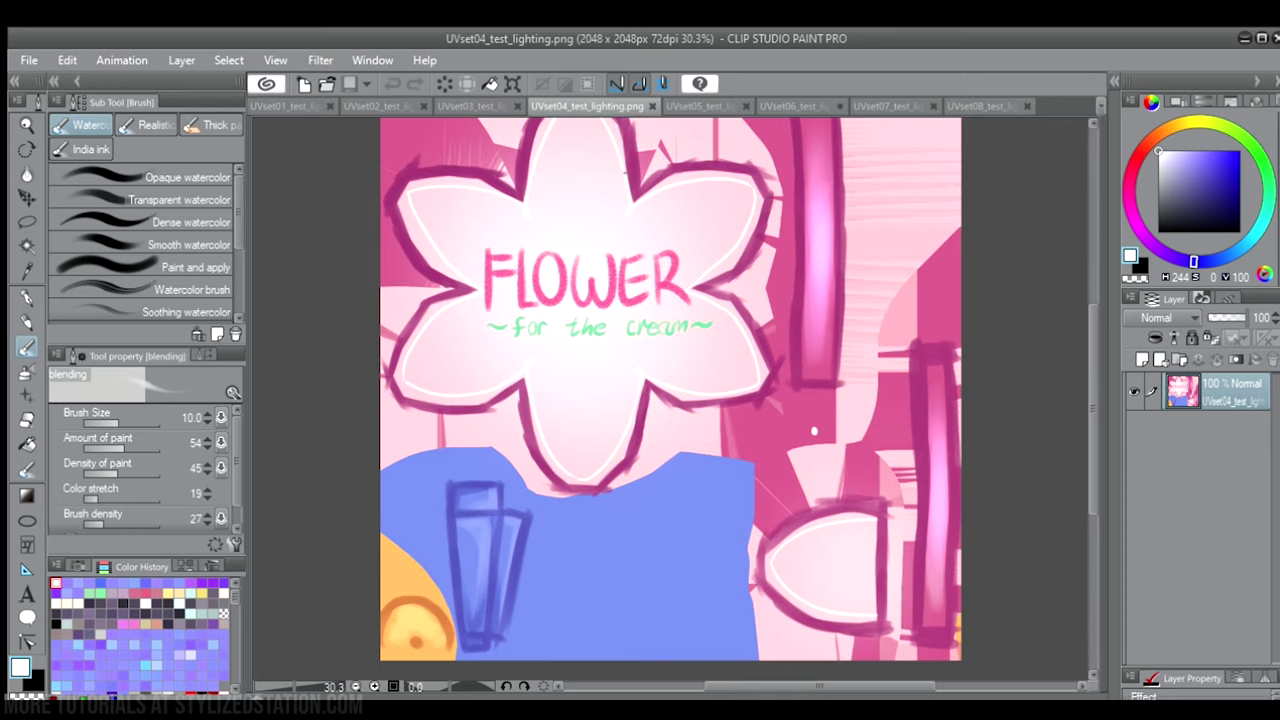
- Open the UVset05_test_lighting sheet and examine the shading on the blue cloth, wall panels and red arched door up close
{"action": "left_click", "coordinate": [700, 104]}
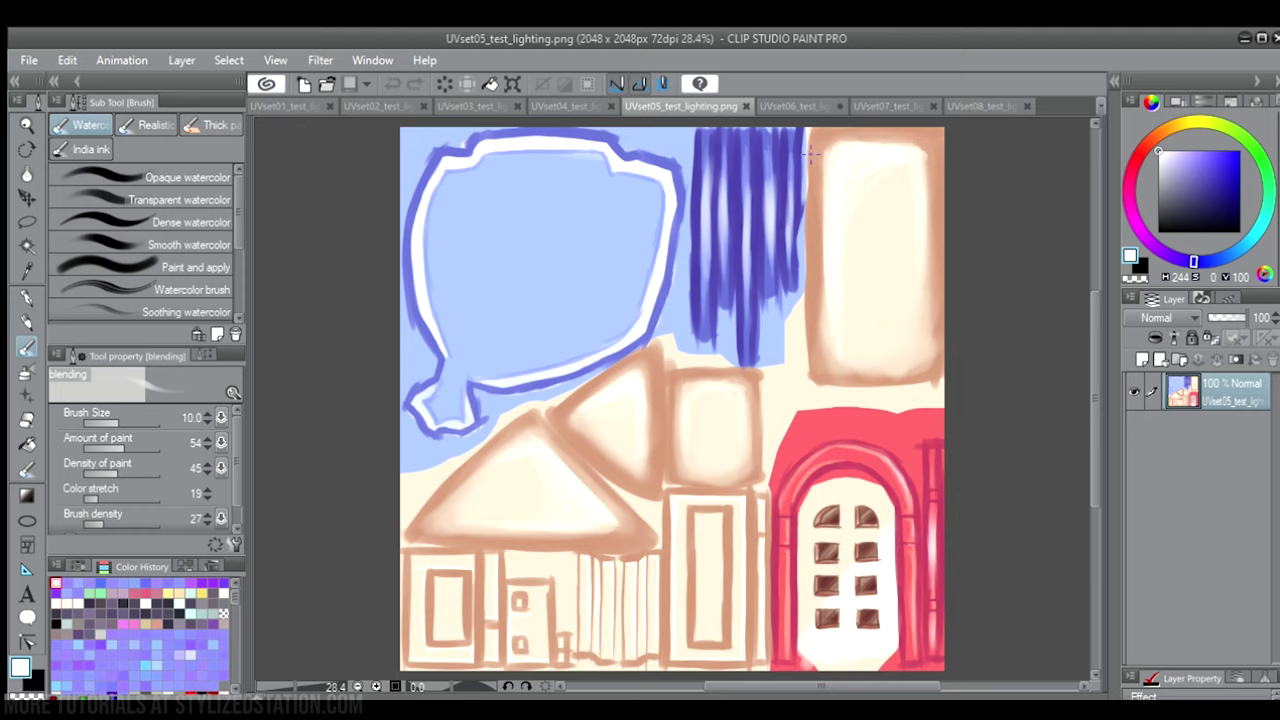
{"action": "scroll", "coordinate": [897, 485], "scroll_direction": "up", "scroll_amount": 5}
{"action": "scroll", "coordinate": [898, 340], "scroll_direction": "down", "scroll_amount": 5}
{"action": "scroll", "coordinate": [897, 470], "scroll_direction": "up", "scroll_amount": 5}
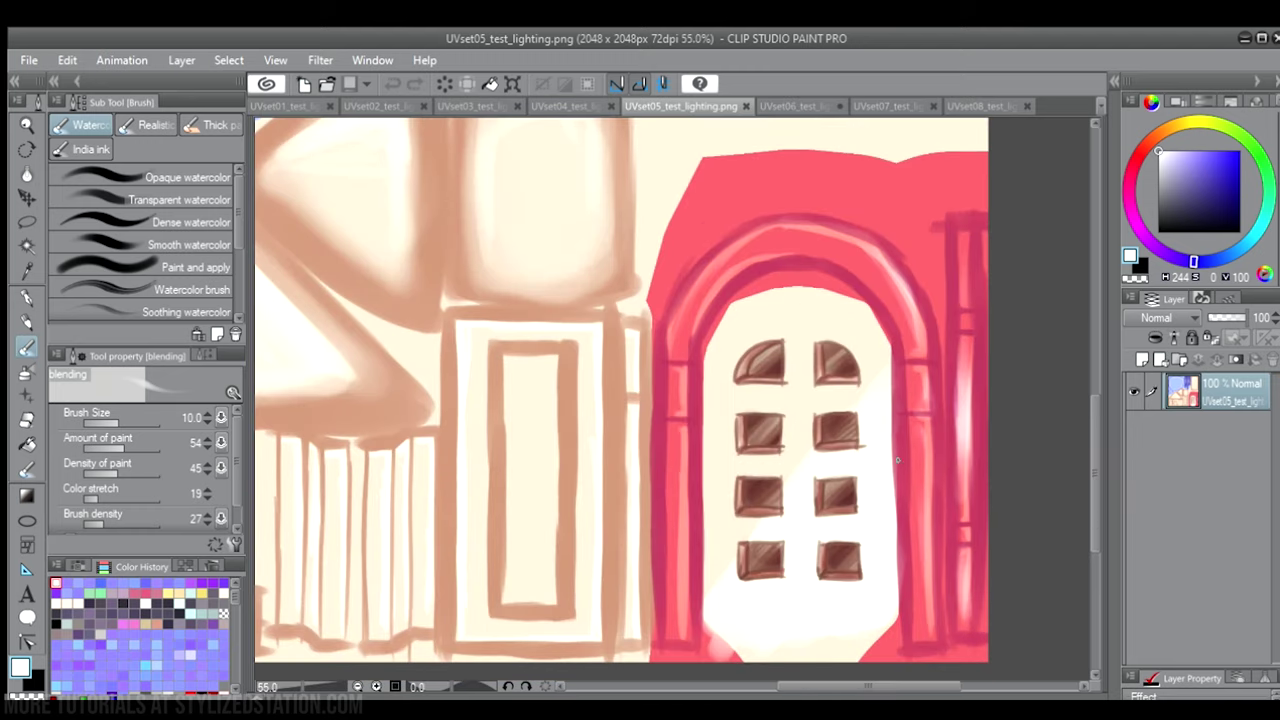
- Open the UVset06_test_lighting sheet and examine the painted lighting on the pink roof tiles and wood grain planks
{"action": "left_click", "coordinate": [778, 105]}
{"action": "scroll", "coordinate": [700, 251], "scroll_direction": "up", "scroll_amount": 2}
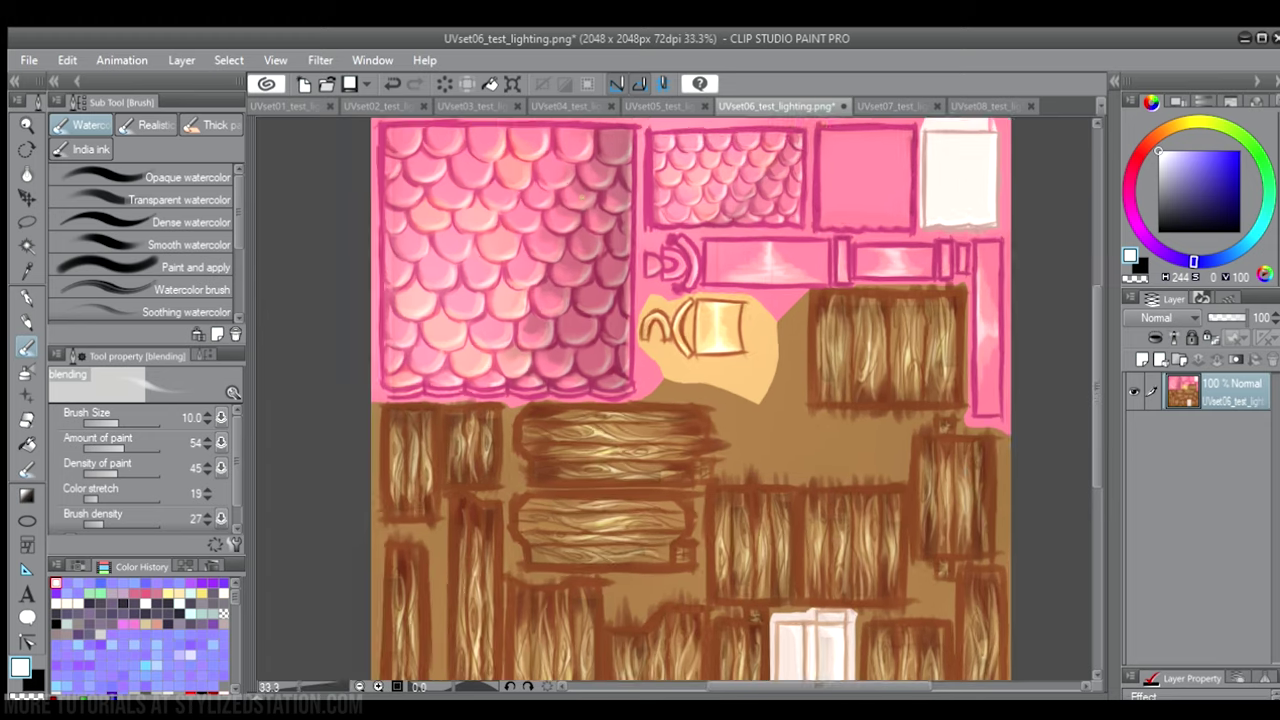
{"action": "scroll", "coordinate": [935, 142], "scroll_direction": "down", "scroll_amount": 1}
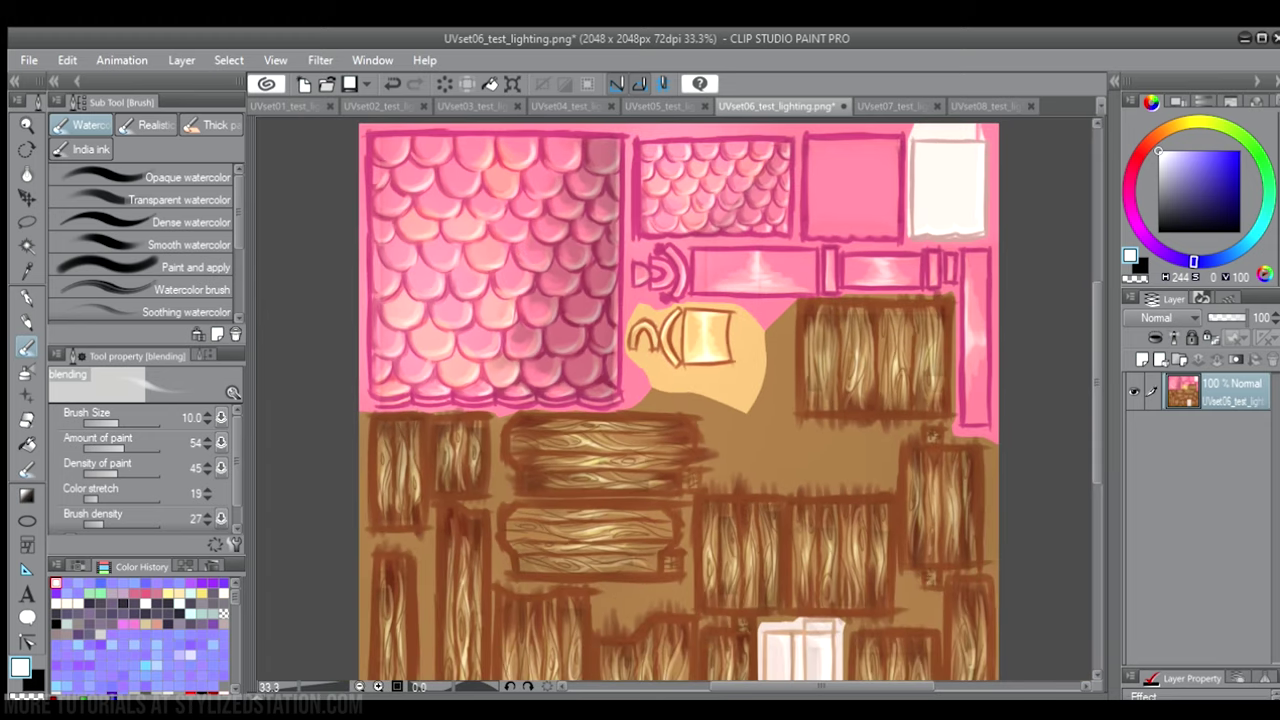
{"action": "scroll", "coordinate": [822, 548], "scroll_direction": "down", "scroll_amount": 3}
{"action": "scroll", "coordinate": [822, 548], "scroll_direction": "up", "scroll_amount": 2}
{"action": "scroll", "coordinate": [822, 548], "scroll_direction": "down", "scroll_amount": 2}
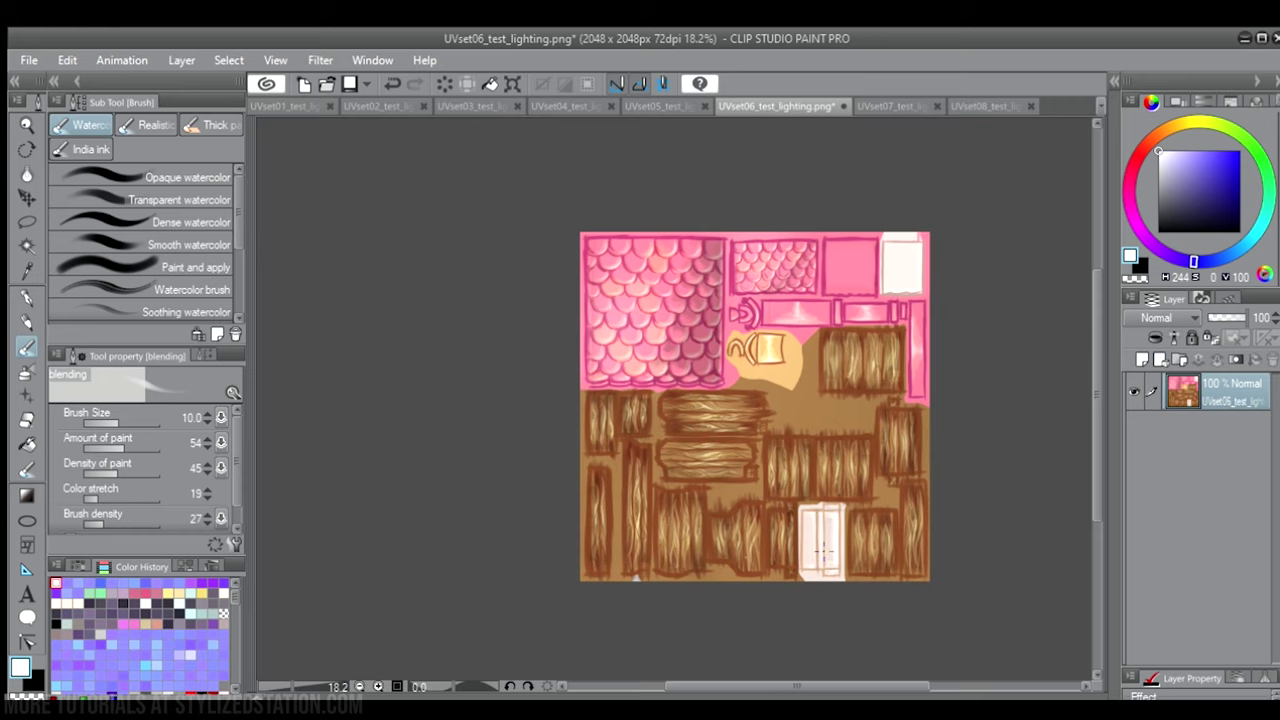
{"action": "scroll", "coordinate": [894, 429], "scroll_direction": "up", "scroll_amount": 2}
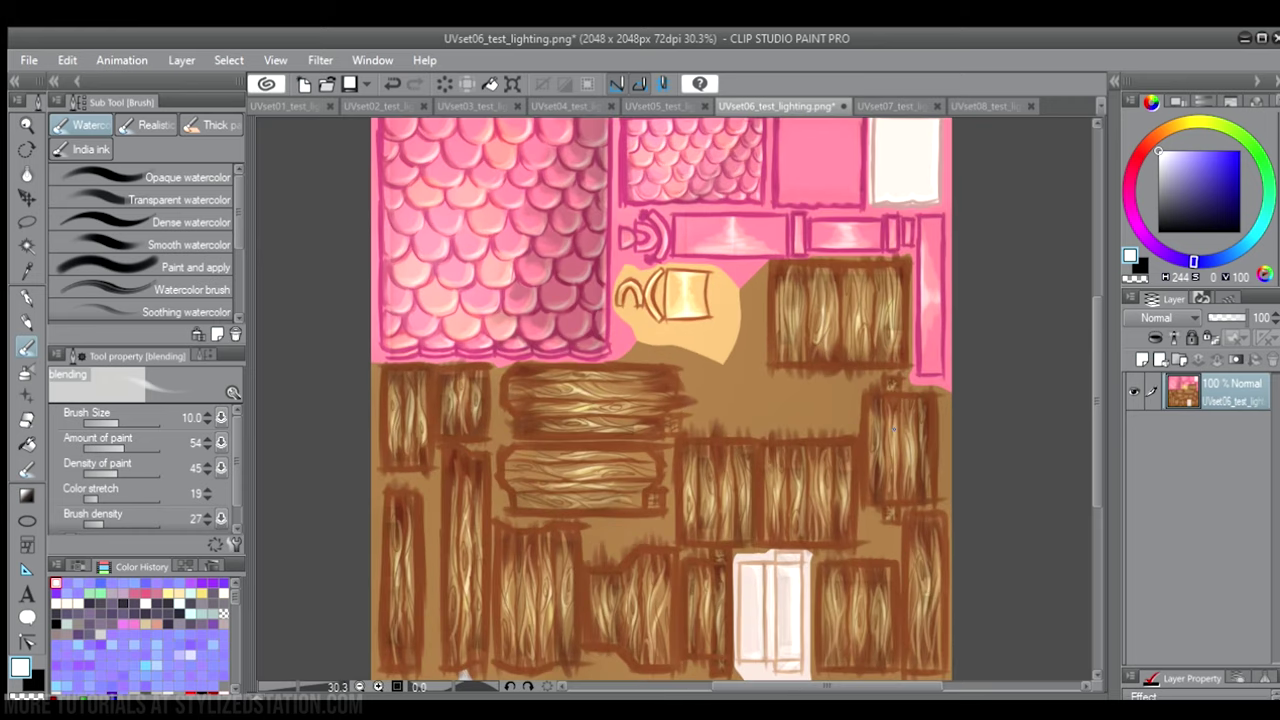
- Open the UVset07_test_lighting sheet and examine the painted shadows on the walls, posters, door arch and tiled terrace floor
{"action": "left_click", "coordinate": [883, 104]}
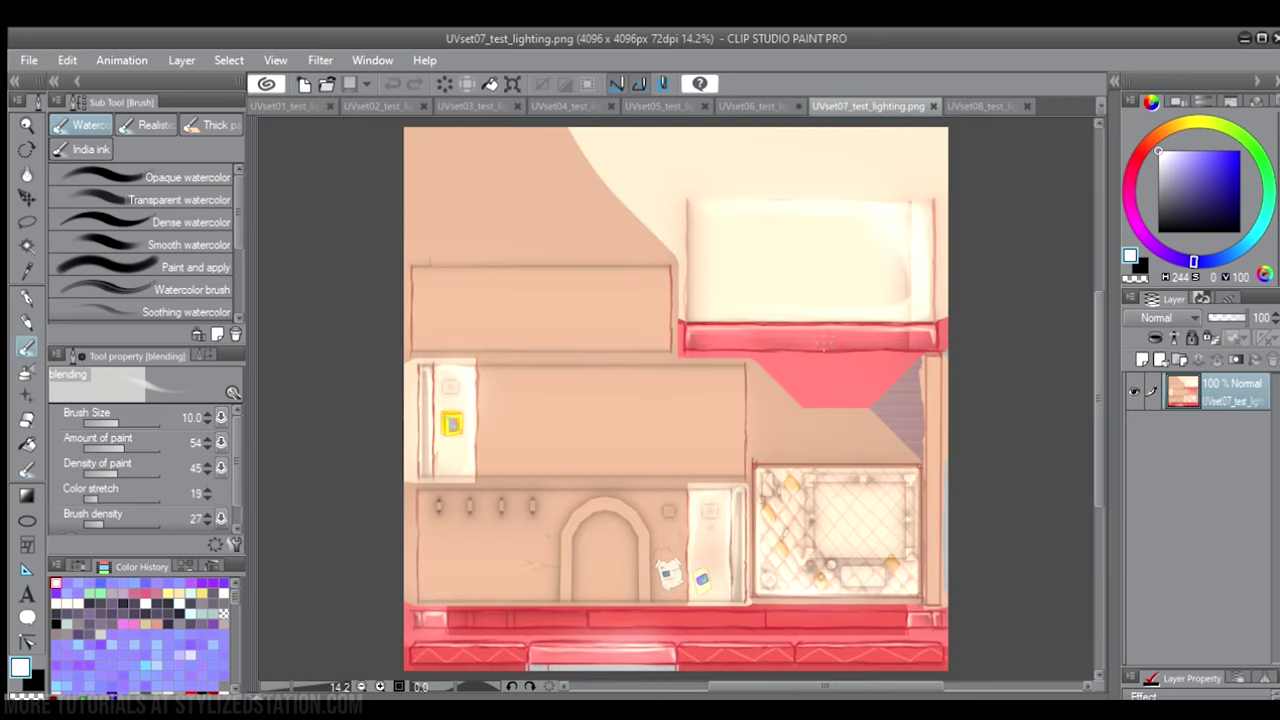
{"action": "scroll", "coordinate": [829, 467], "scroll_direction": "down", "scroll_amount": 2}
{"action": "scroll", "coordinate": [829, 467], "scroll_direction": "up", "scroll_amount": 4}
{"action": "scroll", "coordinate": [930, 538], "scroll_direction": "up", "scroll_amount": 2}
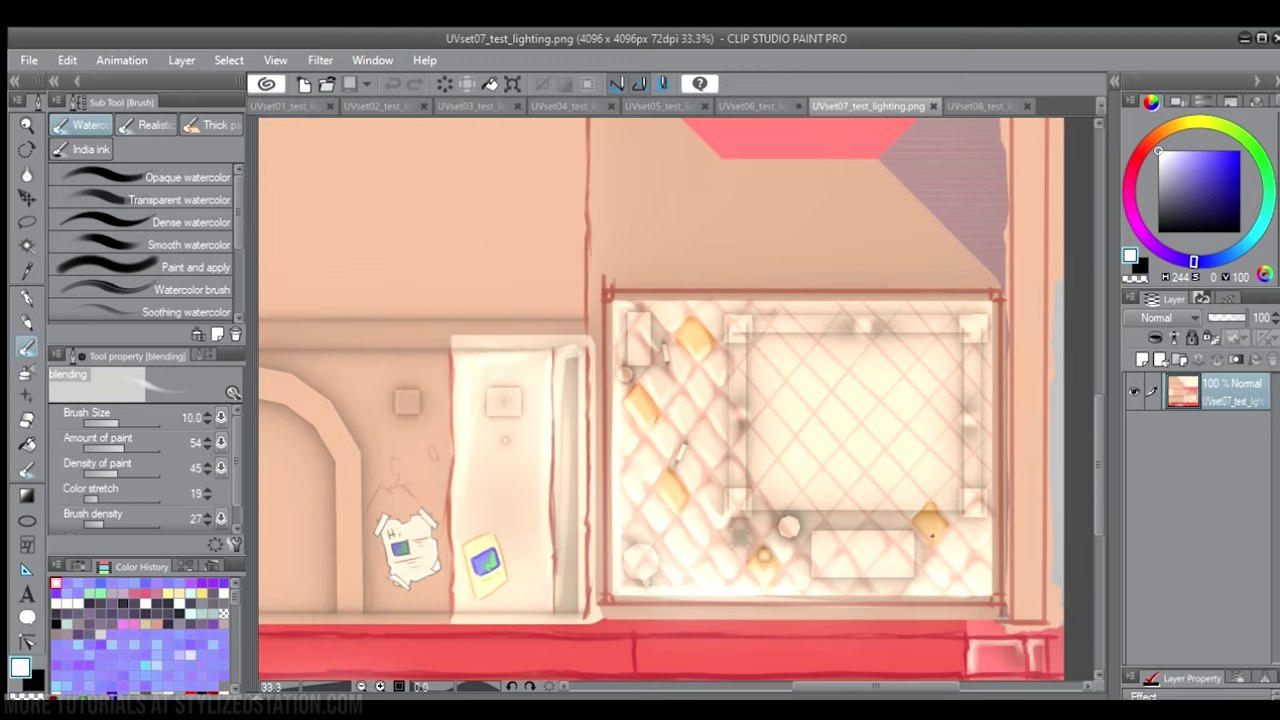
{"action": "scroll", "coordinate": [600, 457], "scroll_direction": "down", "scroll_amount": 3}
{"action": "scroll", "coordinate": [531, 491], "scroll_direction": "up", "scroll_amount": 2}
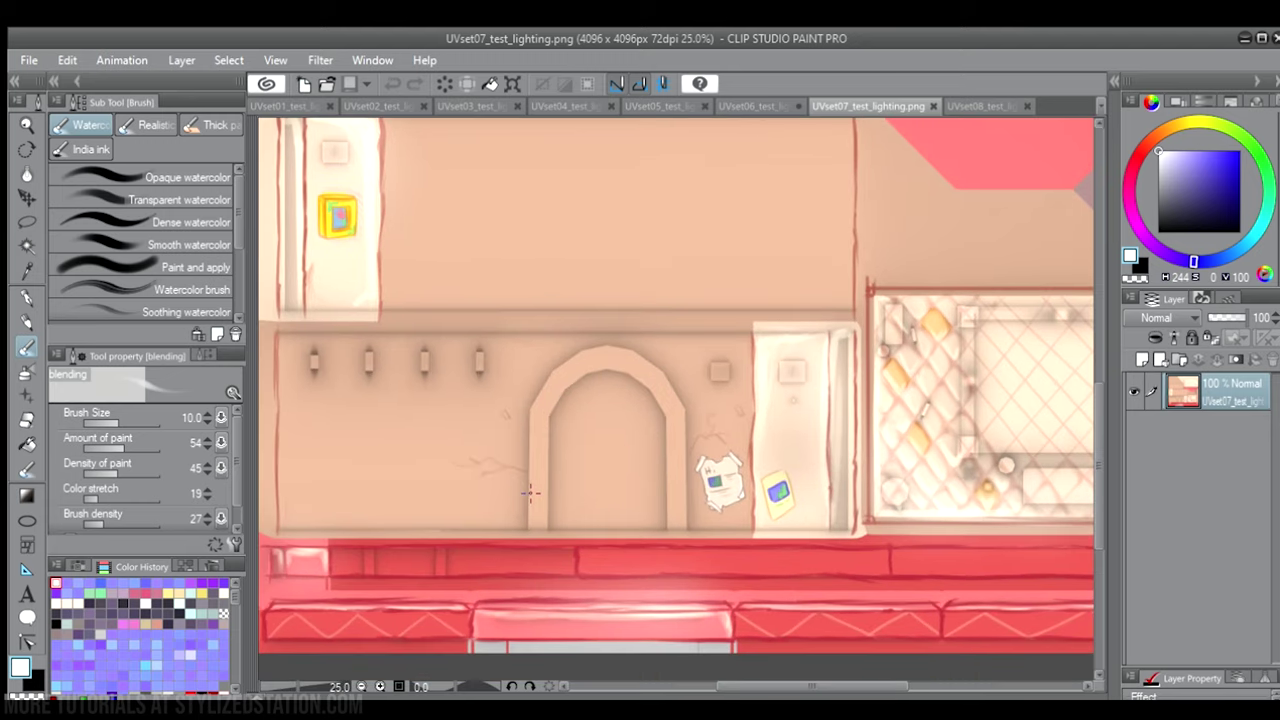
{"action": "scroll", "coordinate": [760, 465], "scroll_direction": "up", "scroll_amount": 3}
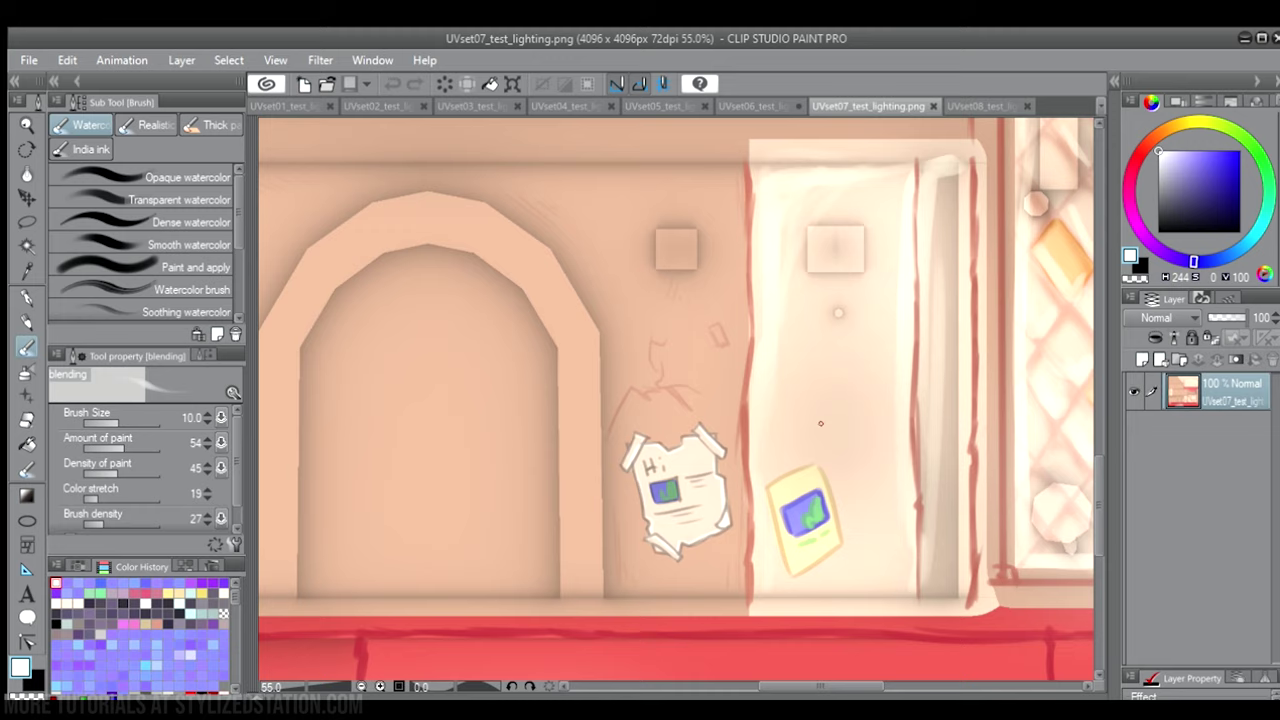
{"action": "scroll", "coordinate": [820, 423], "scroll_direction": "down", "scroll_amount": 5}
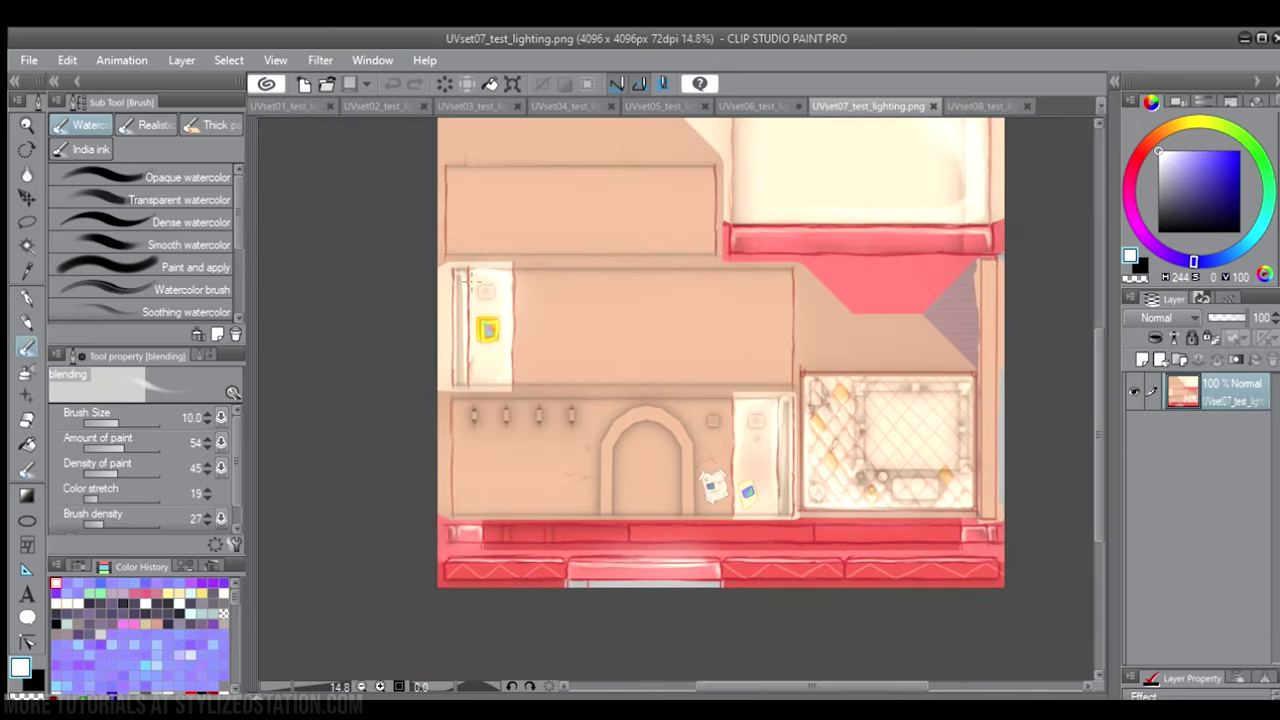
{"action": "scroll", "coordinate": [571, 296], "scroll_direction": "up", "scroll_amount": 3}
{"action": "scroll", "coordinate": [574, 254], "scroll_direction": "down", "scroll_amount": 5}
{"action": "scroll", "coordinate": [880, 491], "scroll_direction": "up", "scroll_amount": 2}
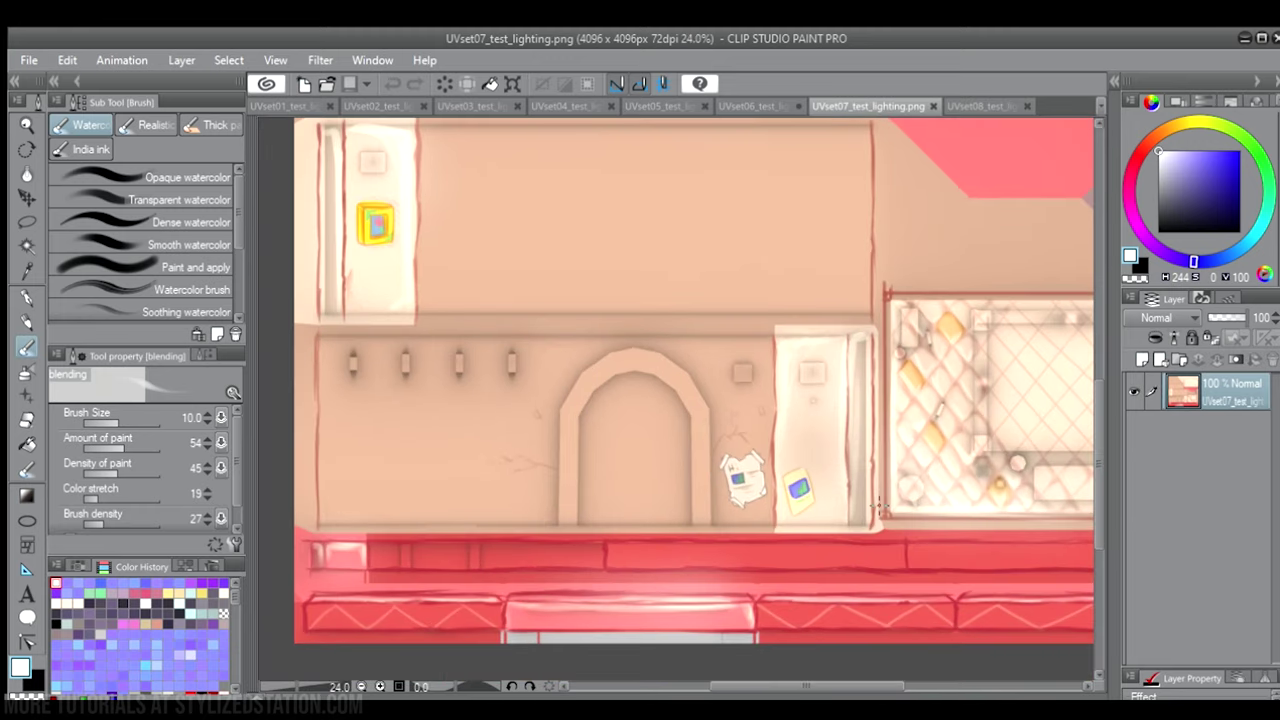
{"action": "scroll", "coordinate": [576, 520], "scroll_direction": "down", "scroll_amount": 2}
- Open the UVset08_test_lighting sheet and examine the painted shadows on the grass, stone path and planting areas
{"action": "left_click", "coordinate": [975, 106]}
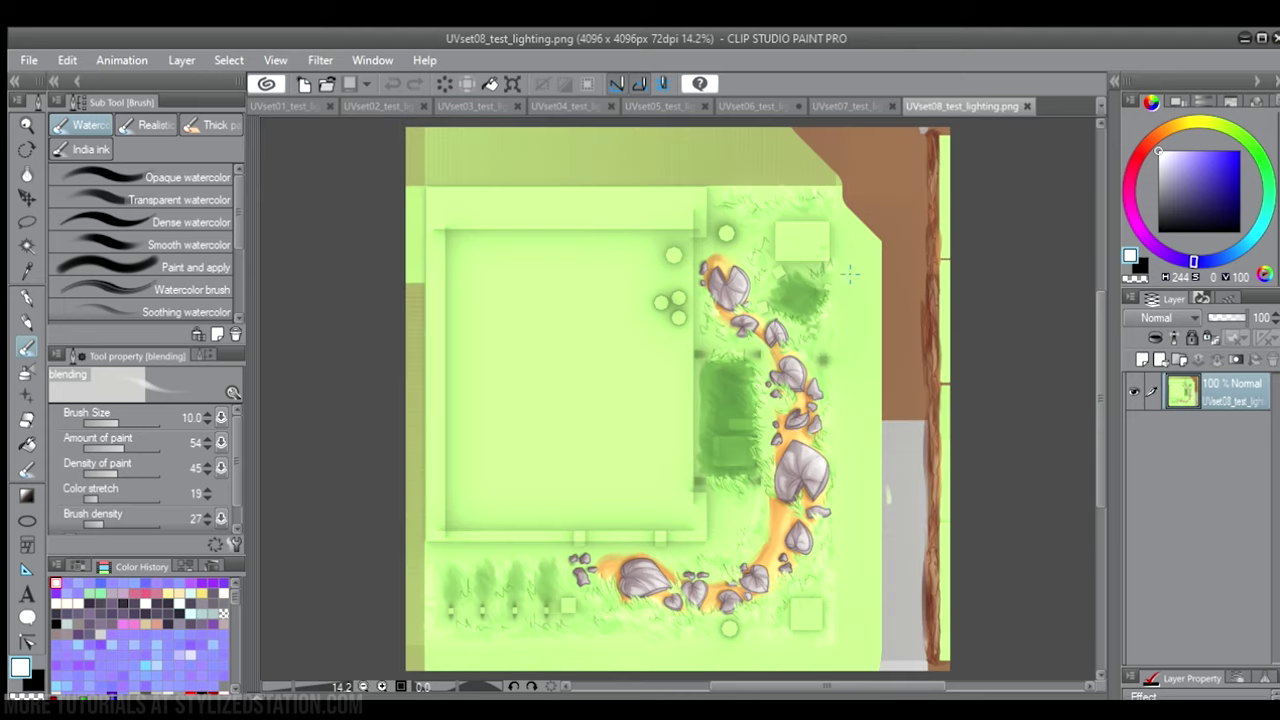
{"action": "scroll", "coordinate": [801, 389], "scroll_direction": "up", "scroll_amount": 4}
{"action": "scroll", "coordinate": [803, 389], "scroll_direction": "down", "scroll_amount": 3}
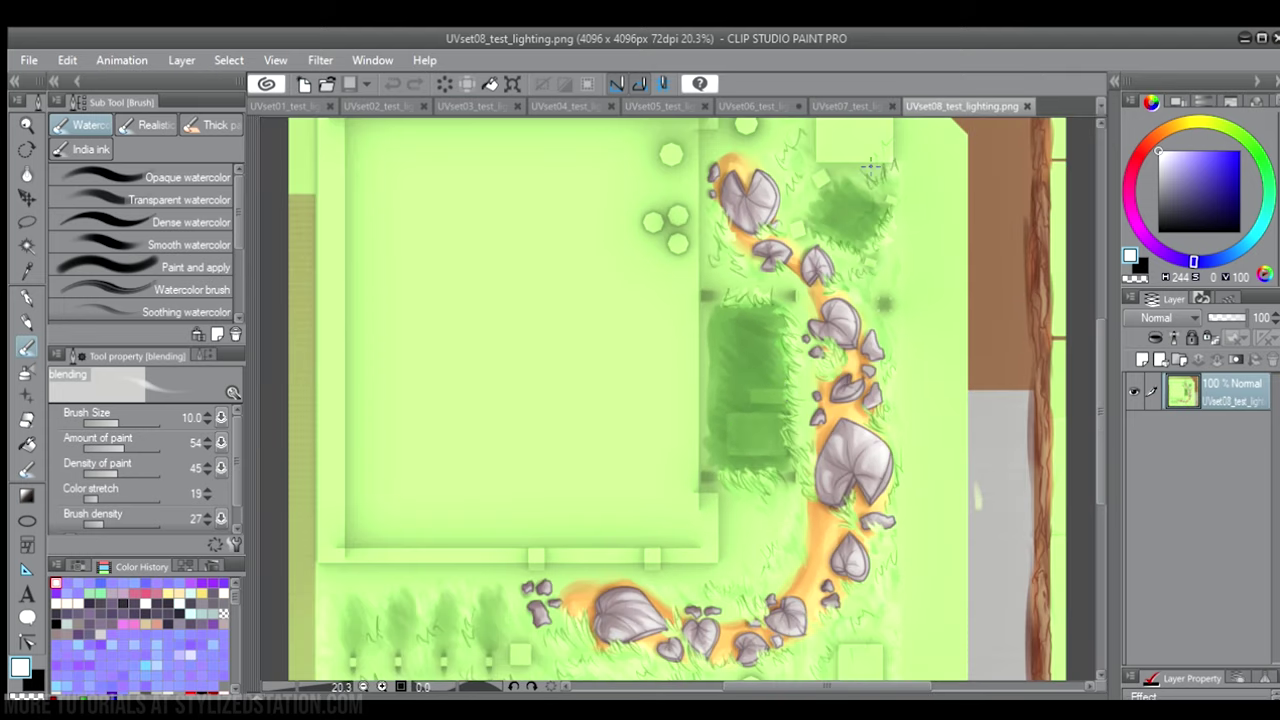
{"action": "scroll", "coordinate": [872, 160], "scroll_direction": "up", "scroll_amount": 3}
{"action": "scroll", "coordinate": [680, 400], "scroll_direction": "down", "scroll_amount": 3}
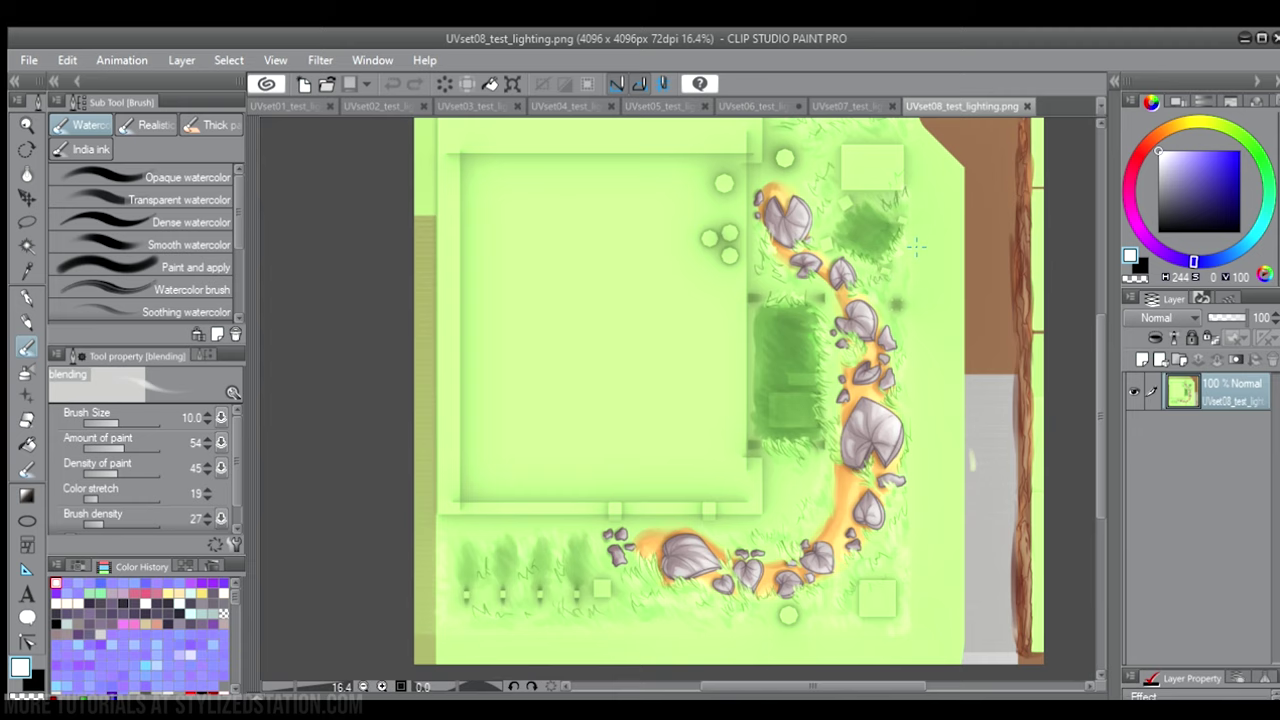
{"action": "scroll", "coordinate": [800, 400], "scroll_direction": "up", "scroll_amount": 2}
{"action": "scroll", "coordinate": [848, 530], "scroll_direction": "down", "scroll_amount": 3}
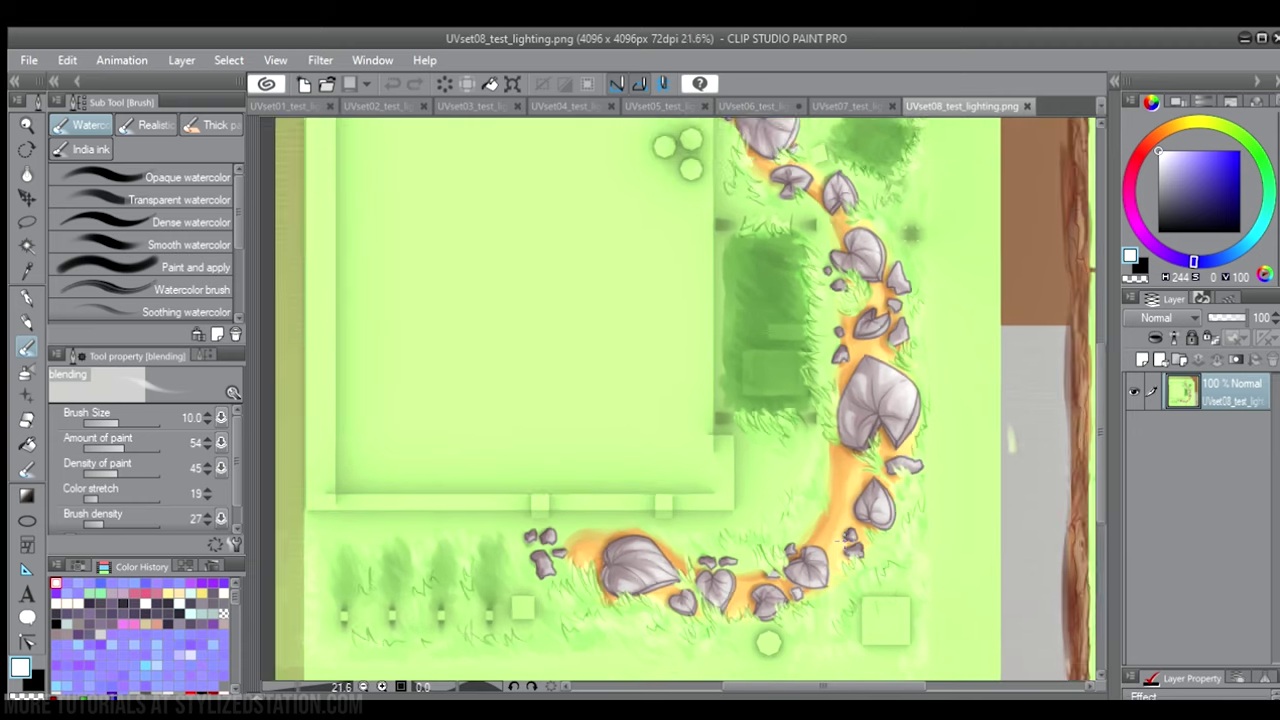
{"action": "scroll", "coordinate": [876, 372], "scroll_direction": "up", "scroll_amount": 2}
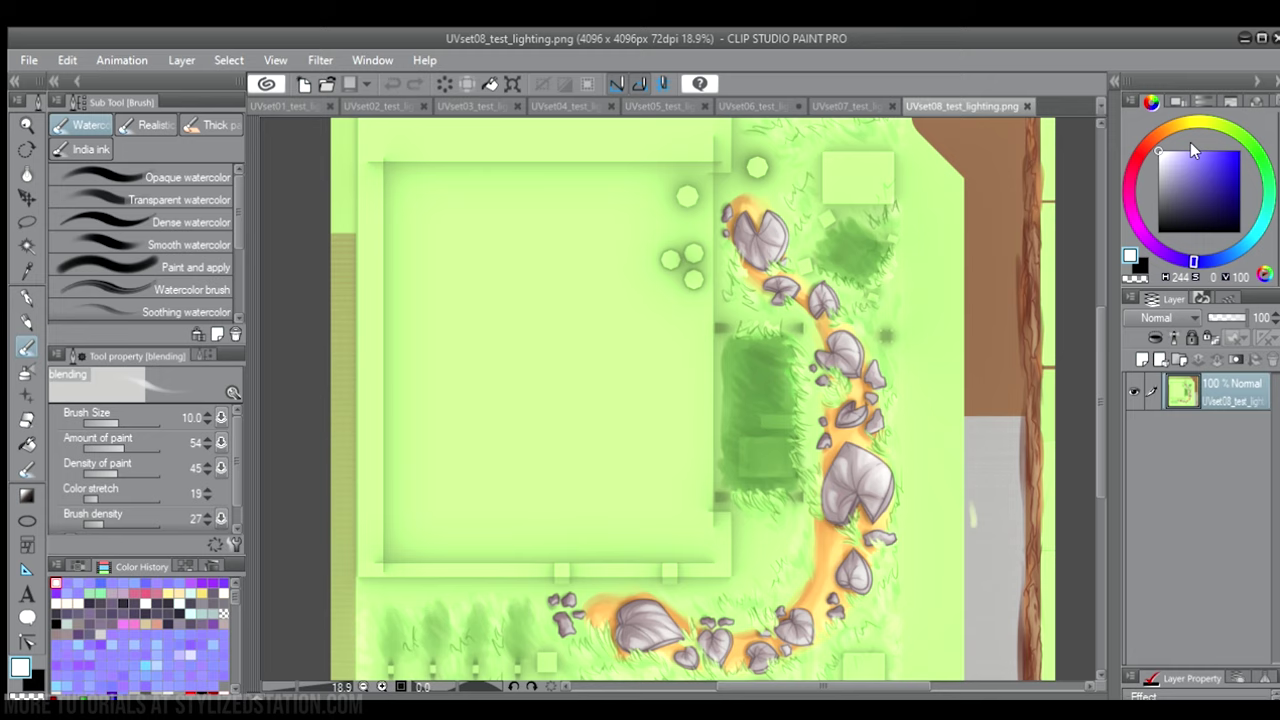
- Switch to Marmoset Viewer and inspect the rendered flower shop's overall lighting, then its upper storey, roof and bicycle from the side
{"action": "left_click", "coordinate": [744, 101]}
{"action": "scroll", "coordinate": [680, 398], "scroll_direction": "up", "scroll_amount": 2}
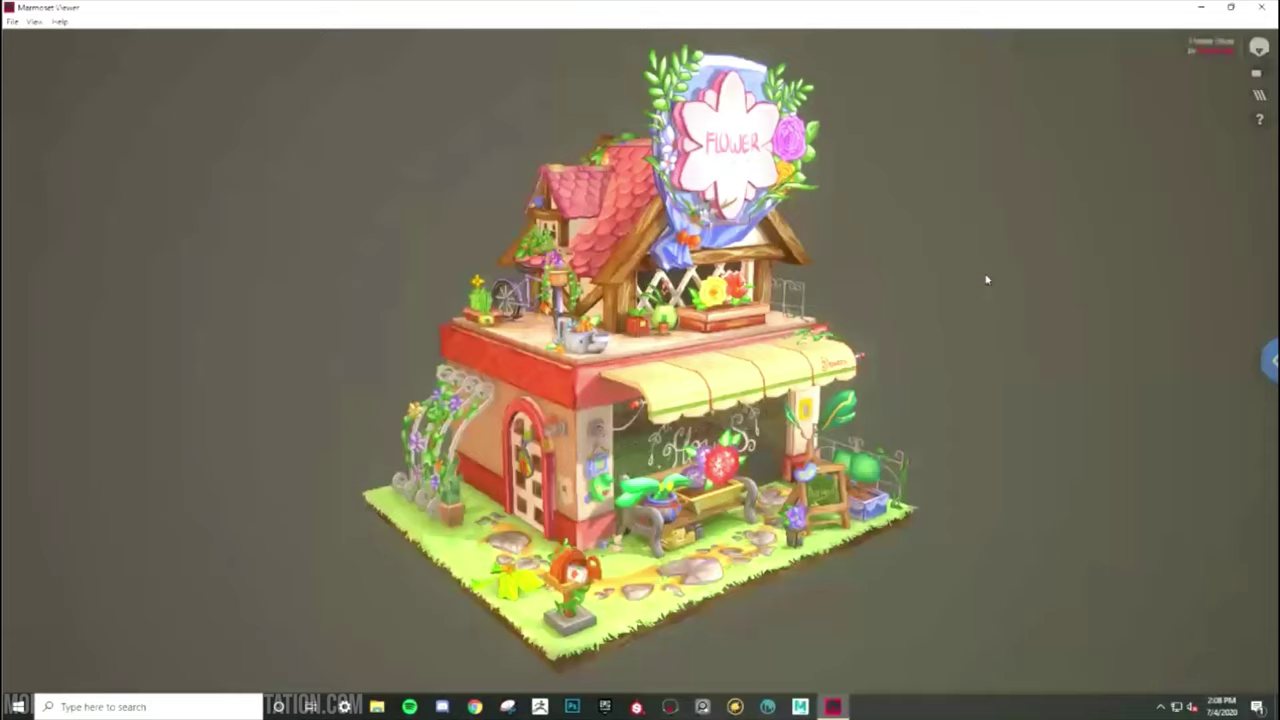
{"action": "left_click_drag", "start_coordinate": [952, 314], "coordinate": [989, 316]}
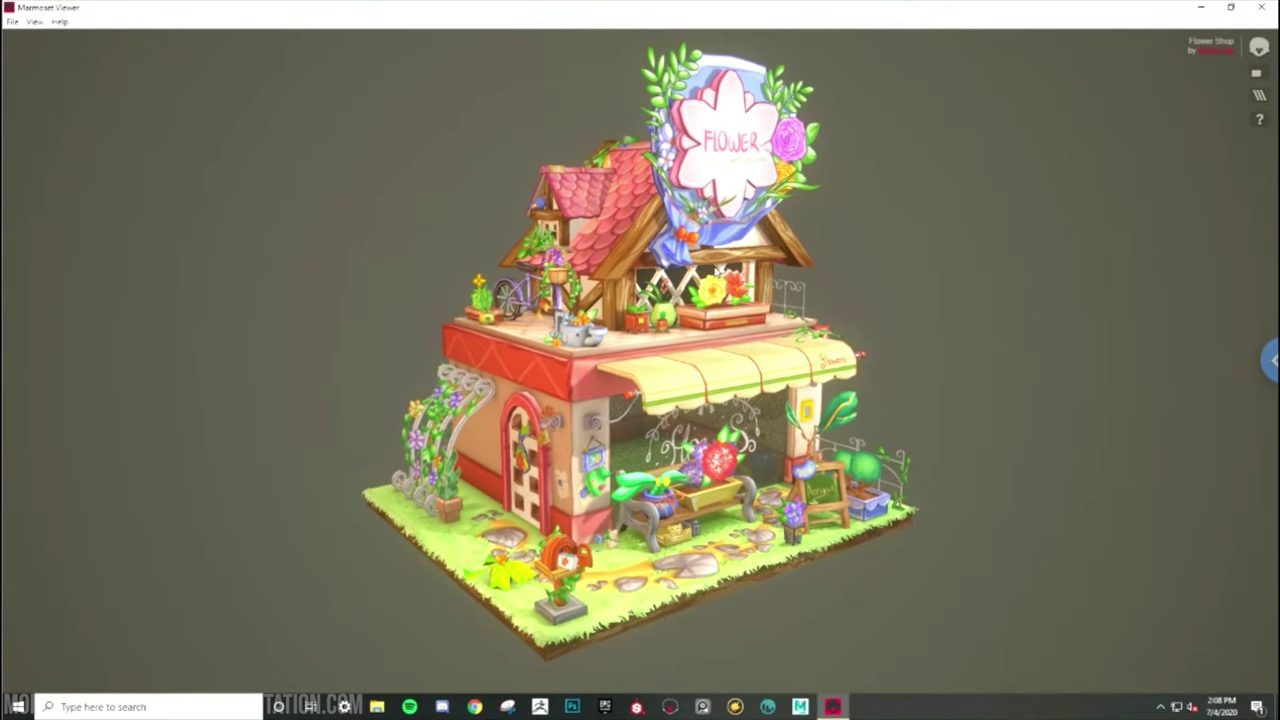
{"action": "scroll", "coordinate": [990, 322], "scroll_direction": "up", "scroll_amount": 5}
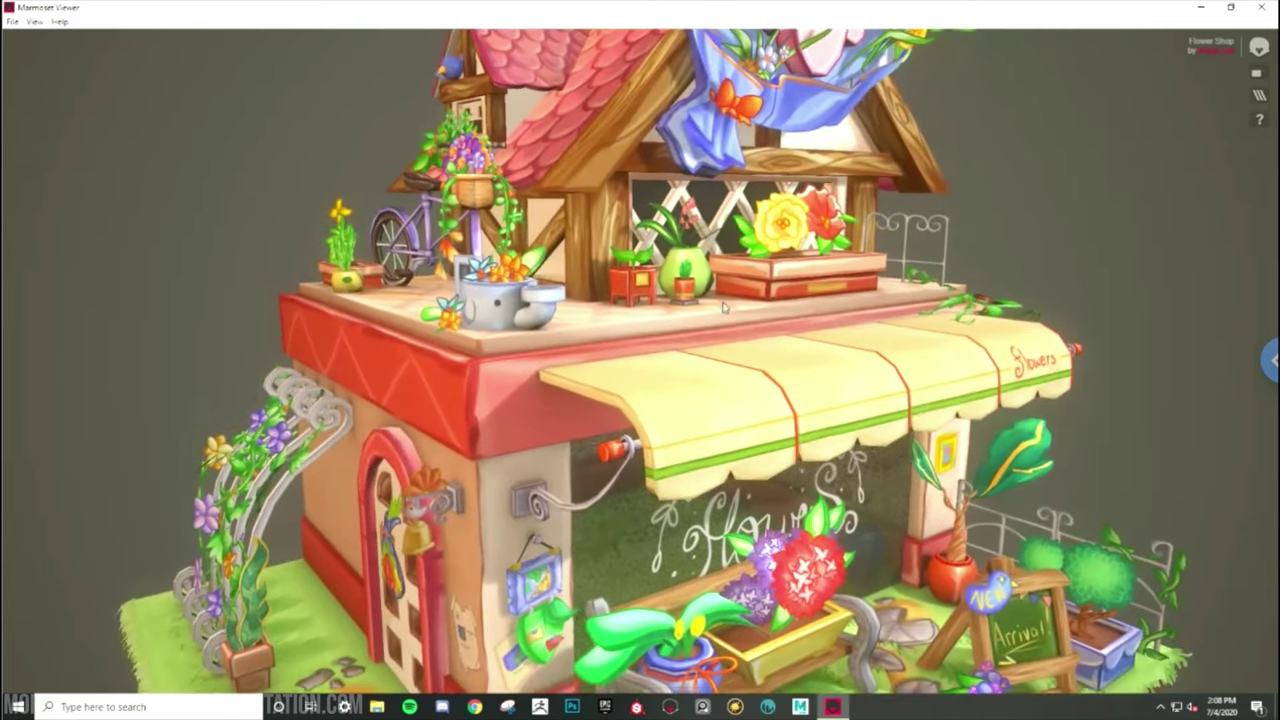
{"action": "middle_click_drag", "start_coordinate": [704, 263], "coordinate": [704, 428]}
{"action": "left_click_drag", "start_coordinate": [911, 413], "coordinate": [991, 420]}
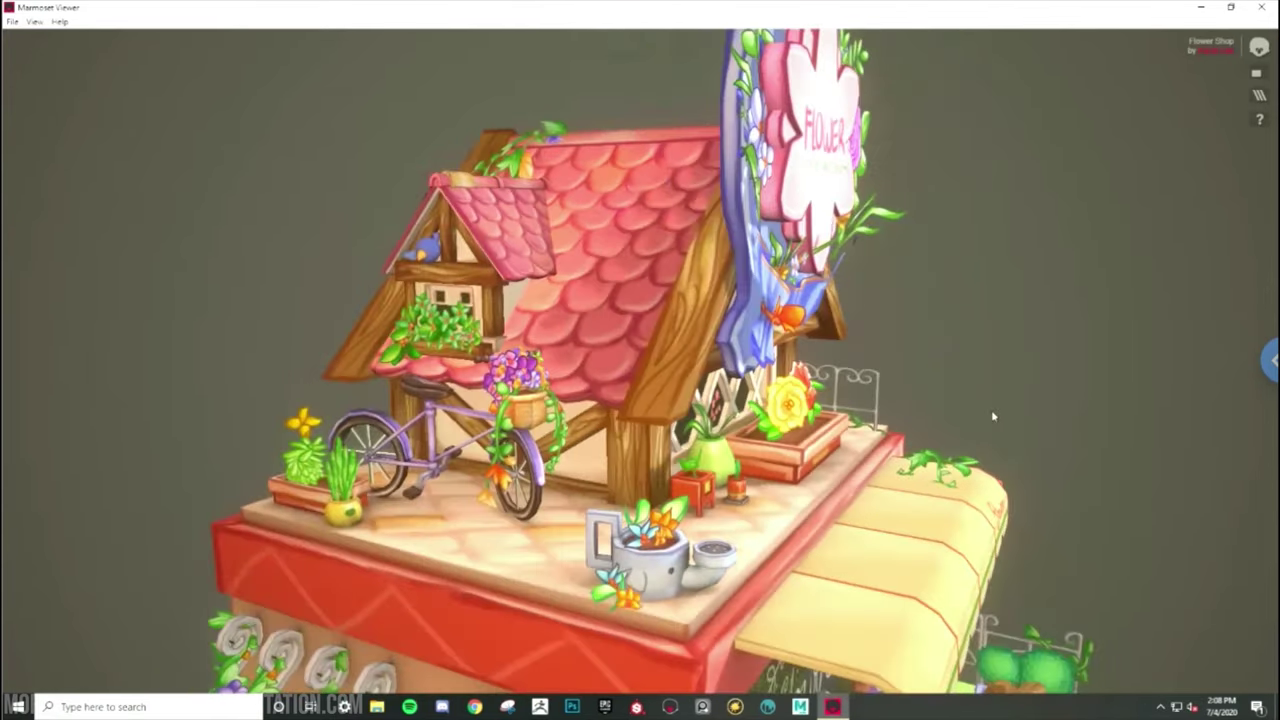
- Inspect the rendered terrace plants, watering can and window box up close, then the FLOWER sign and its bouquet
{"action": "scroll", "coordinate": [658, 409], "scroll_direction": "up", "scroll_amount": 4}
{"action": "middle_click_drag", "start_coordinate": [589, 386], "coordinate": [612, 314]}
{"action": "left_click_drag", "start_coordinate": [612, 314], "coordinate": [590, 306]}
{"action": "left_click_drag", "start_coordinate": [835, 354], "coordinate": [708, 356]}
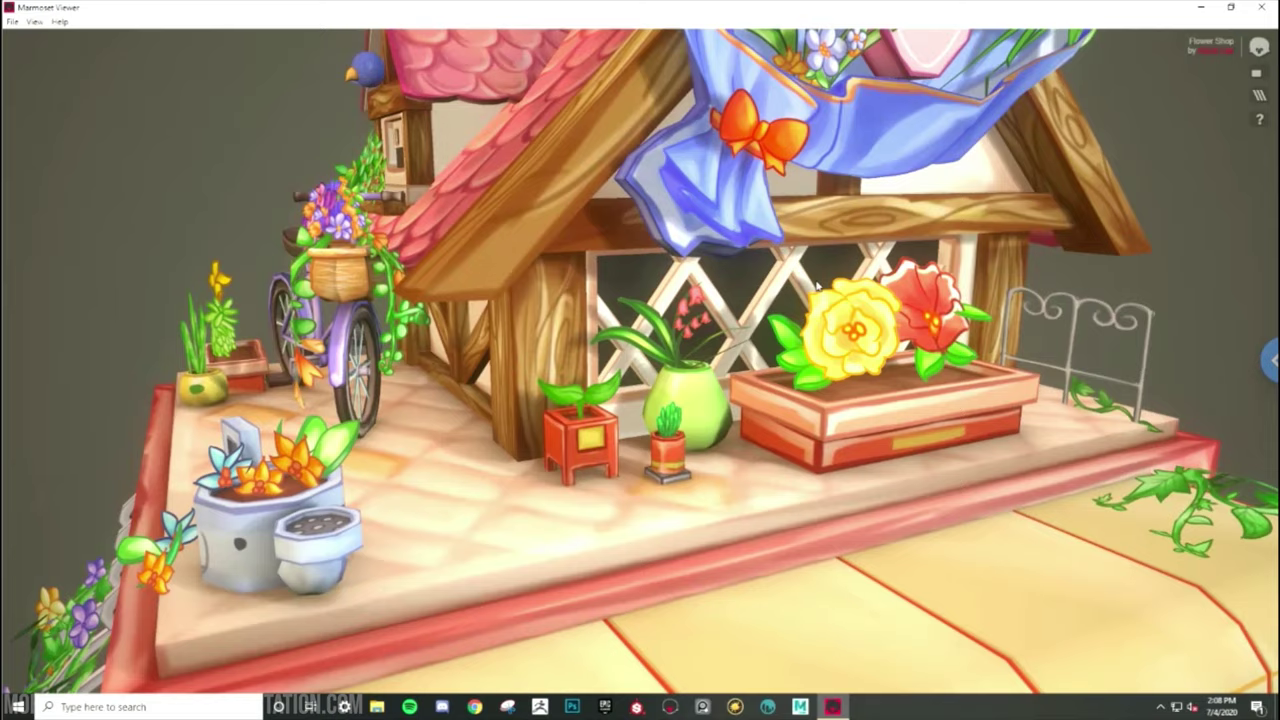
{"action": "left_click_drag", "start_coordinate": [817, 287], "coordinate": [1022, 300]}
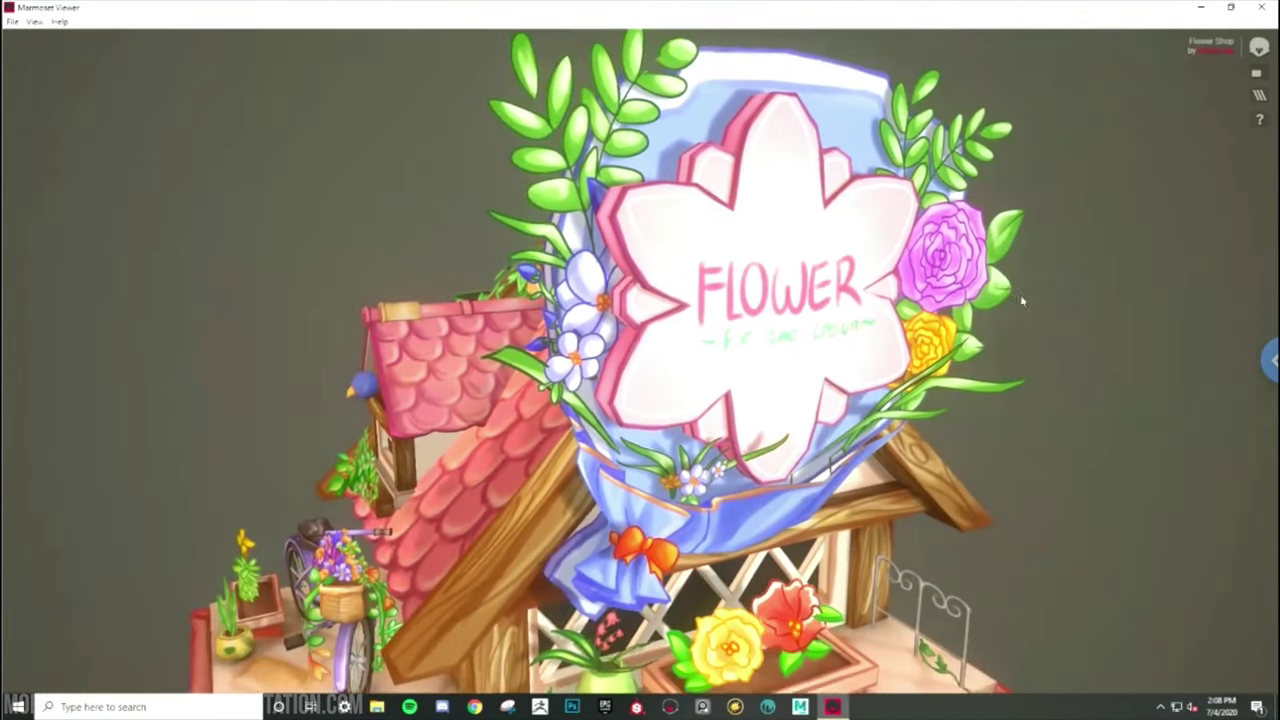
- Inspect the ground-level mailbox, door, trellis, bench plants and storefront window from several angles and up close
{"action": "scroll", "coordinate": [1022, 300], "scroll_direction": "down", "scroll_amount": 2}
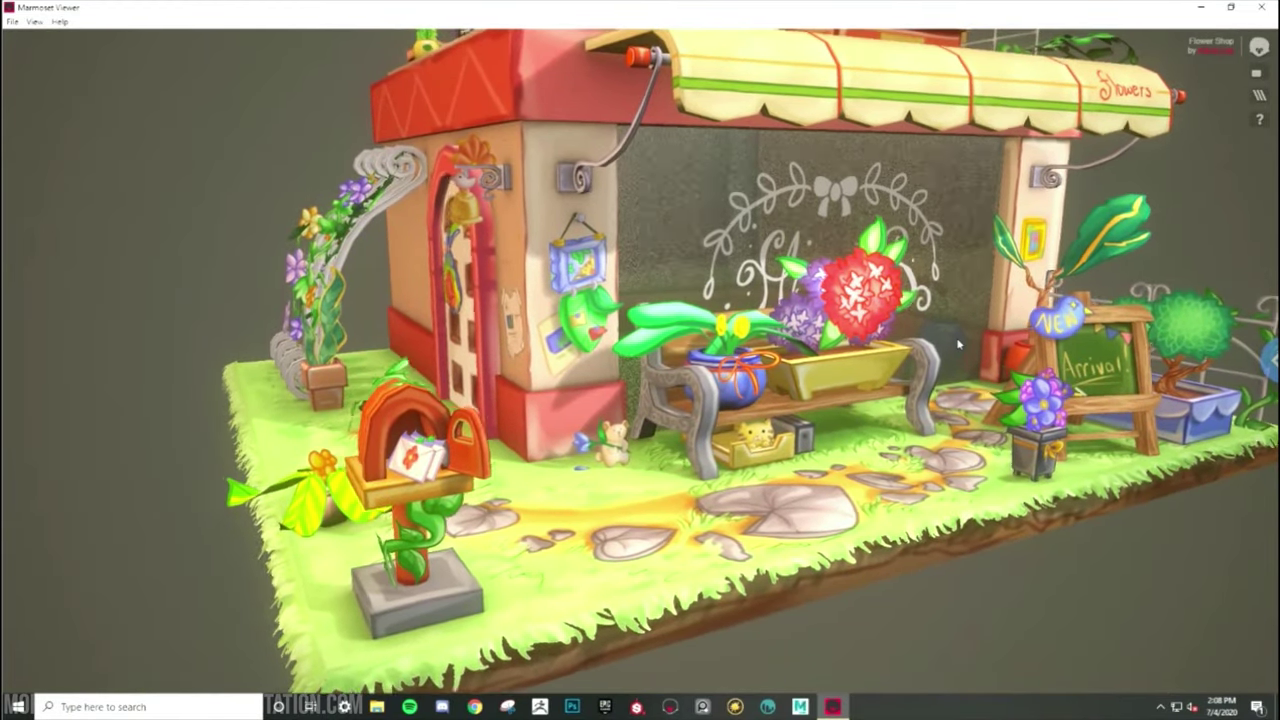
{"action": "left_click_drag", "start_coordinate": [957, 344], "coordinate": [1146, 446]}
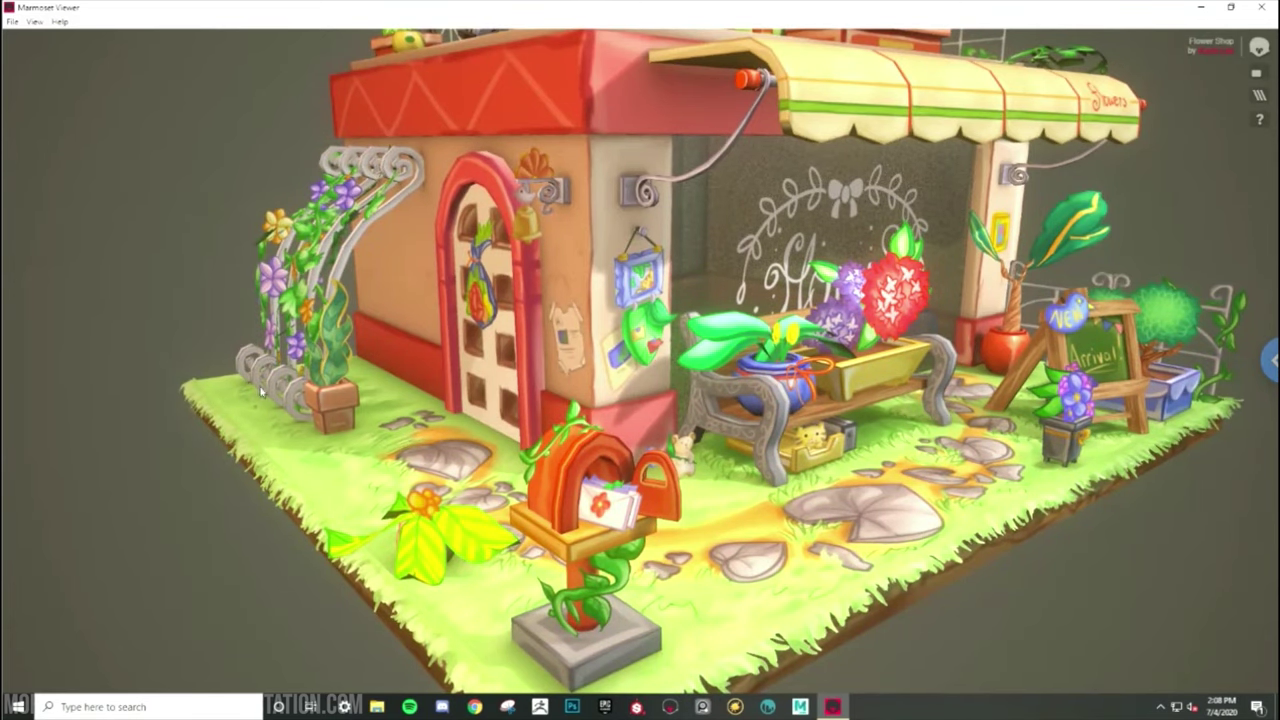
{"action": "left_click_drag", "start_coordinate": [754, 276], "coordinate": [440, 320]}
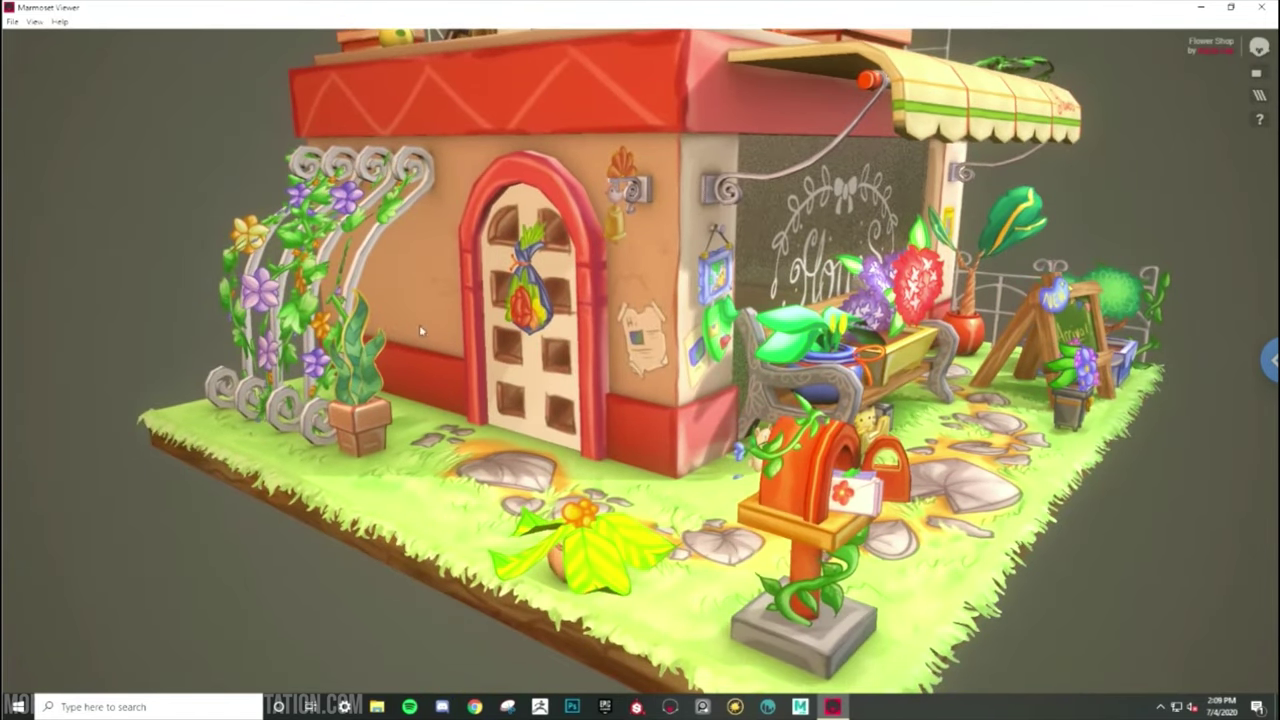
{"action": "left_click_drag", "start_coordinate": [1050, 420], "coordinate": [977, 429]}
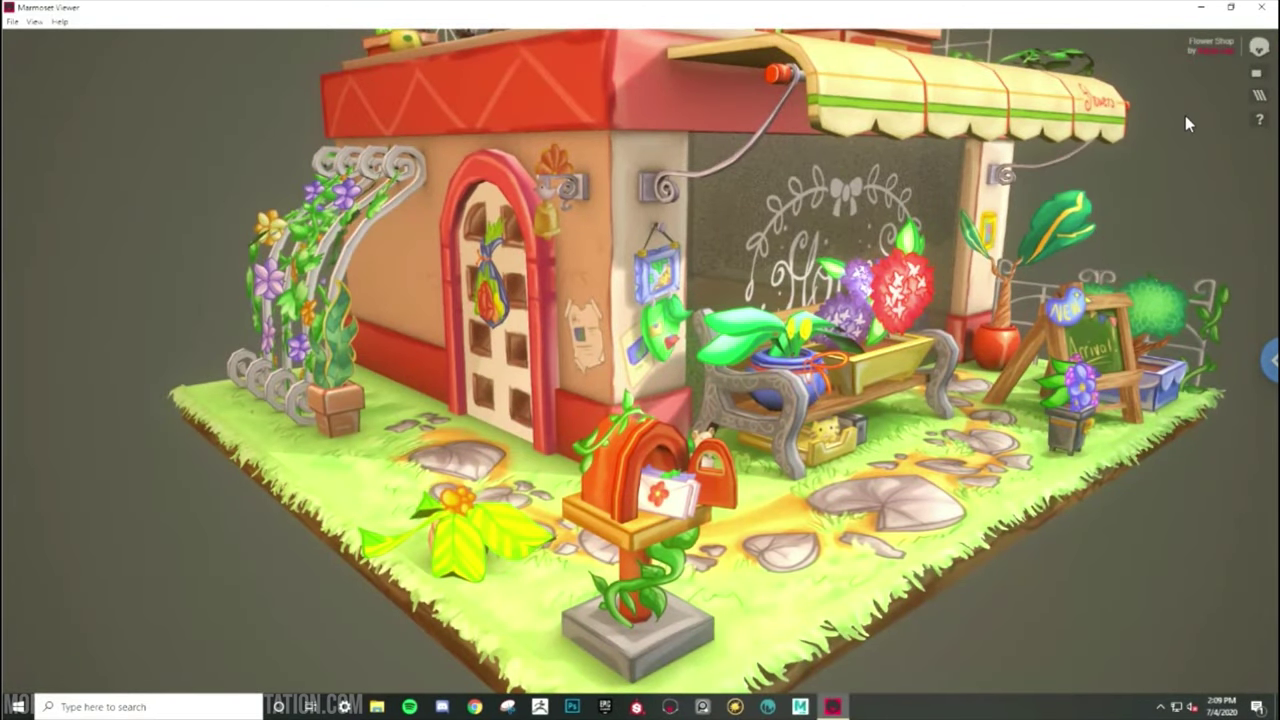
{"action": "scroll", "coordinate": [1044, 216], "scroll_direction": "up", "scroll_amount": 3}
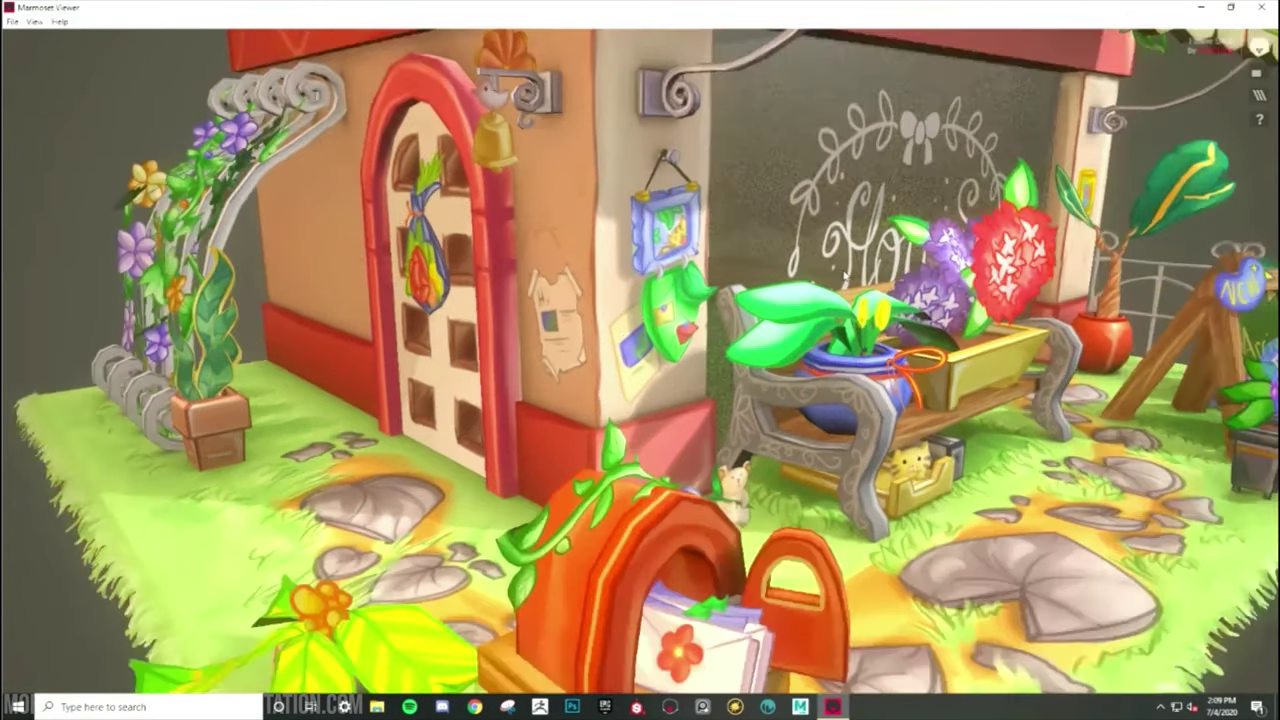
- Pull back to a centred overview of the entire flower shop and compare it from slightly different angles
{"action": "scroll", "coordinate": [1044, 216], "scroll_direction": "down", "scroll_amount": 3}
{"action": "scroll", "coordinate": [1125, 214], "scroll_direction": "down", "scroll_amount": 3}
{"action": "middle_click_drag", "start_coordinate": [997, 258], "coordinate": [991, 398]}
{"action": "scroll", "coordinate": [1050, 290], "scroll_direction": "down", "scroll_amount": 3}
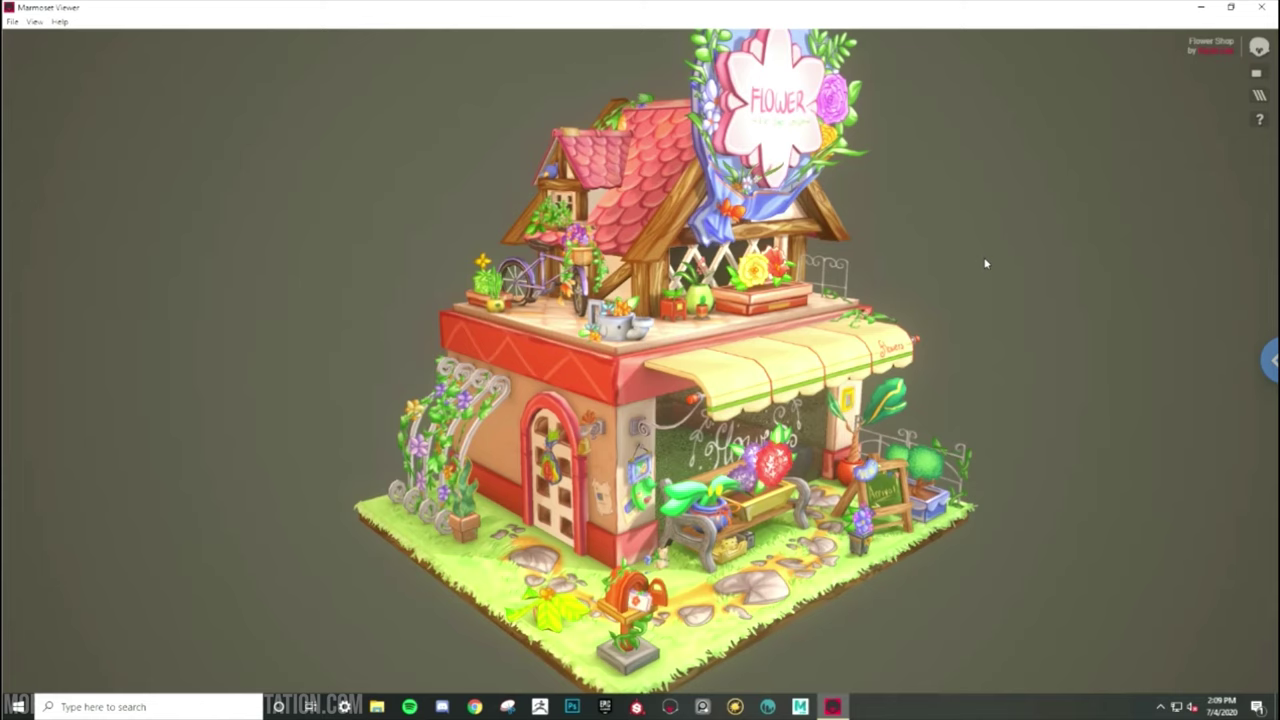
{"action": "left_click_drag", "start_coordinate": [1049, 259], "coordinate": [913, 267]}
{"action": "scroll", "coordinate": [913, 267], "scroll_direction": "up", "scroll_amount": 1}
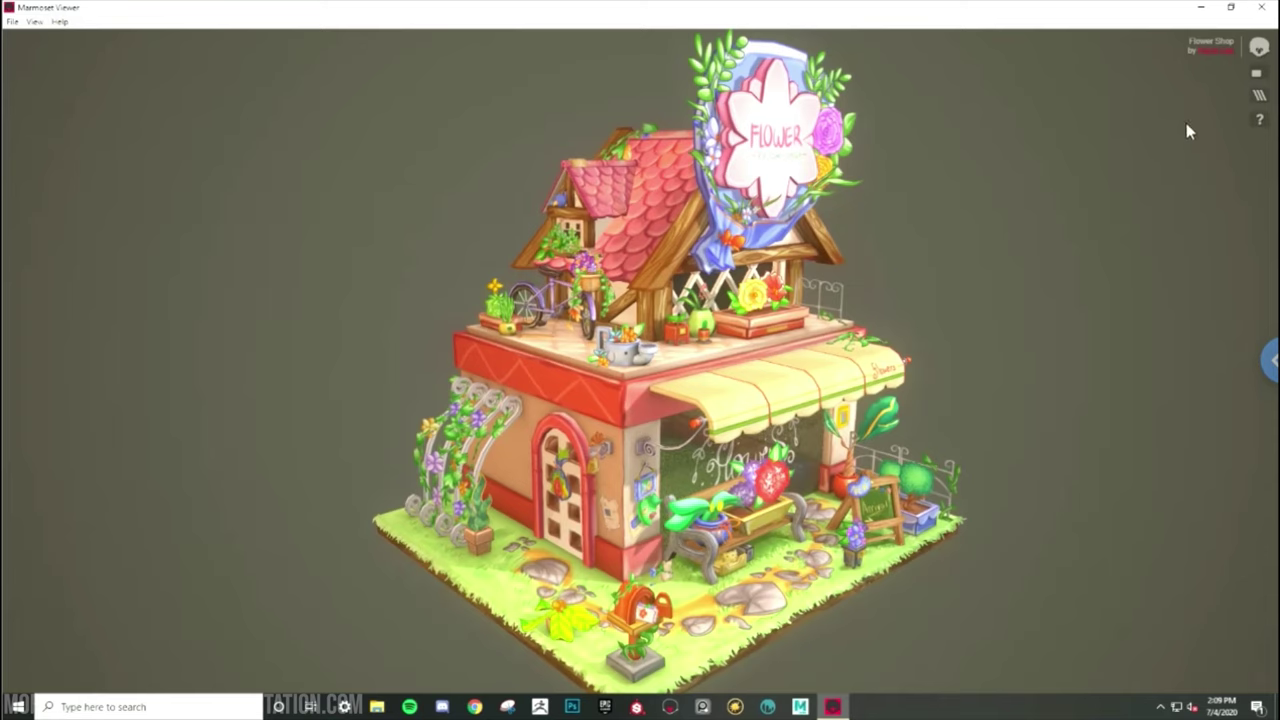